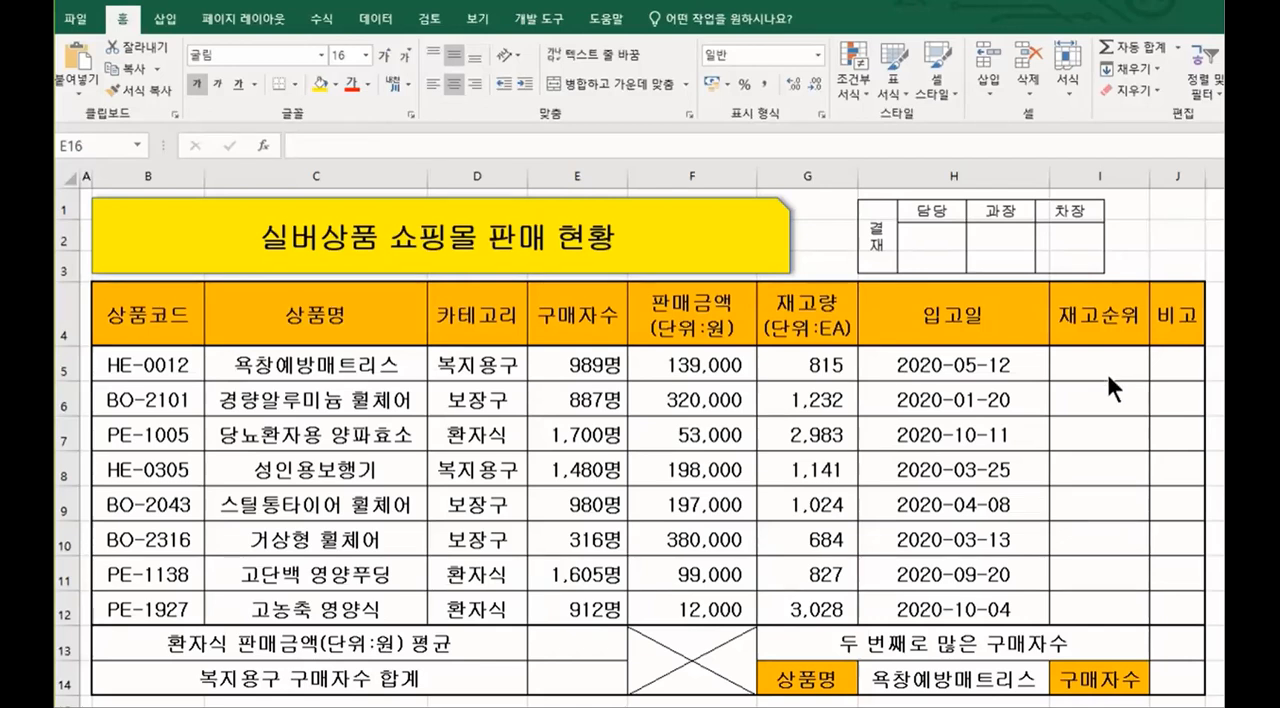
Step: Change the font color of the stock quantities in G5:G12 to red
key("F2")
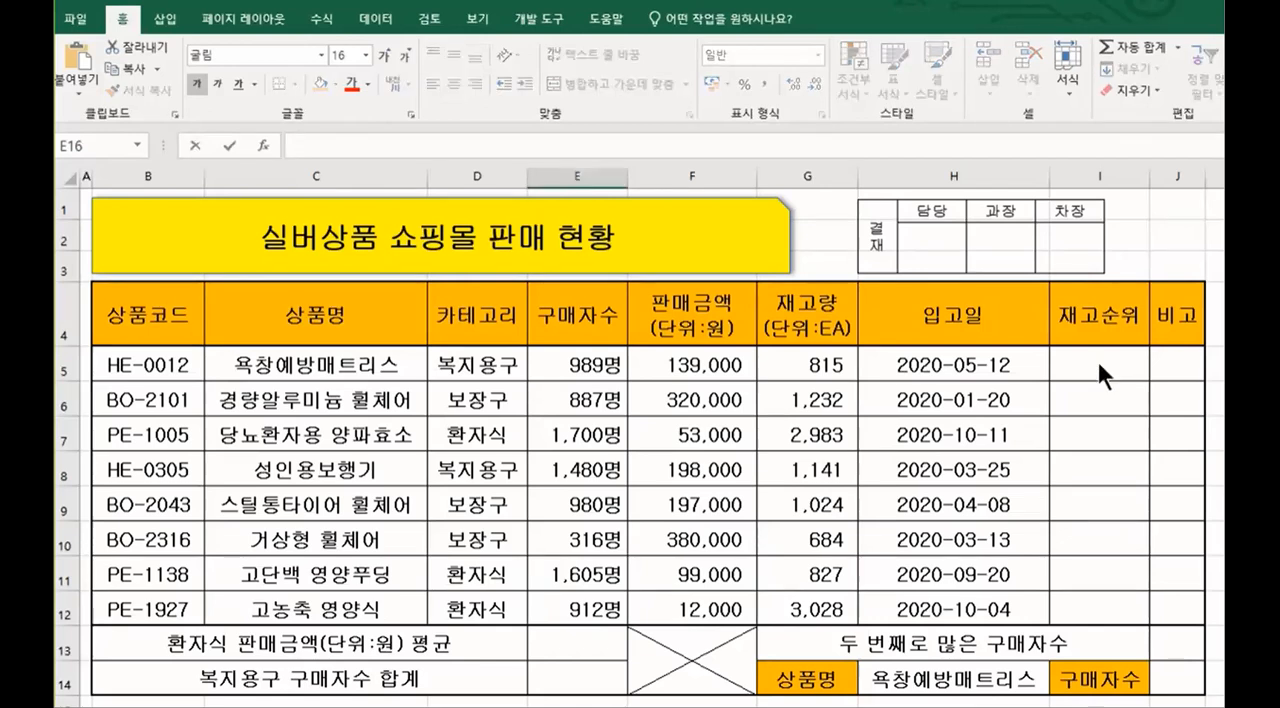
left_click(1098, 363)
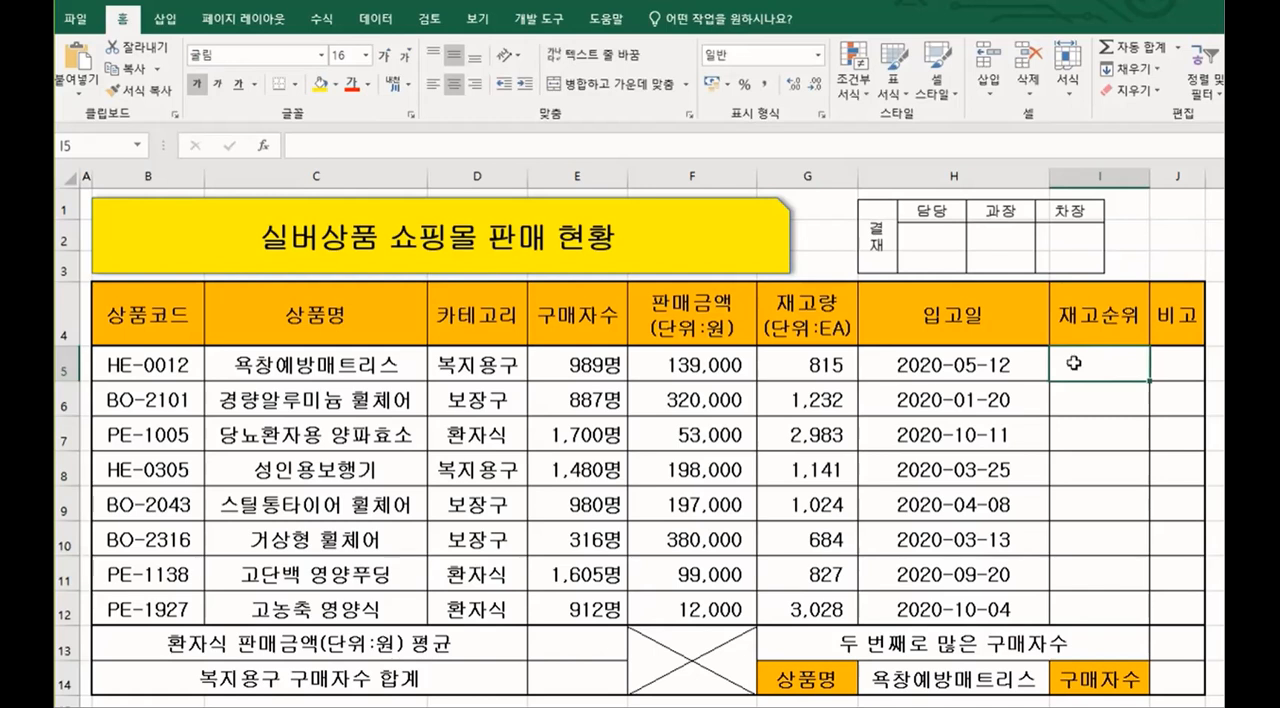
left_click(823, 367)
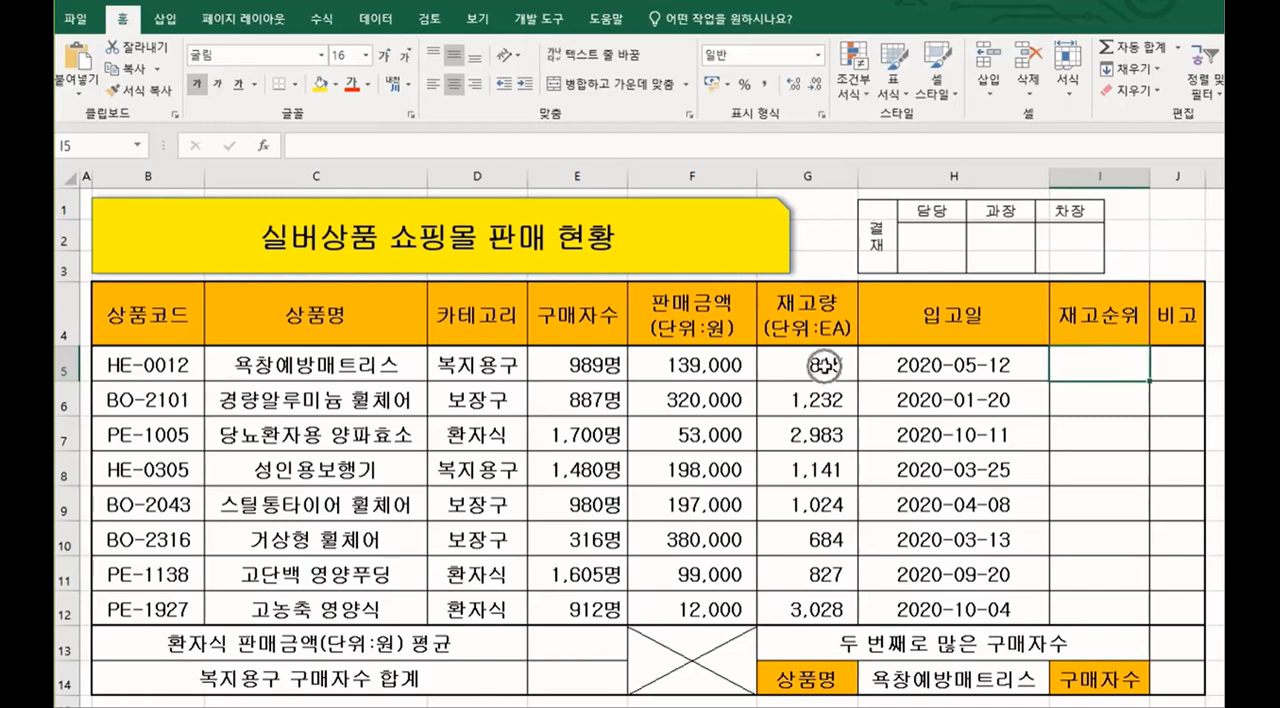
left_click_drag(823, 367, 848, 591)
left_click(350, 84)
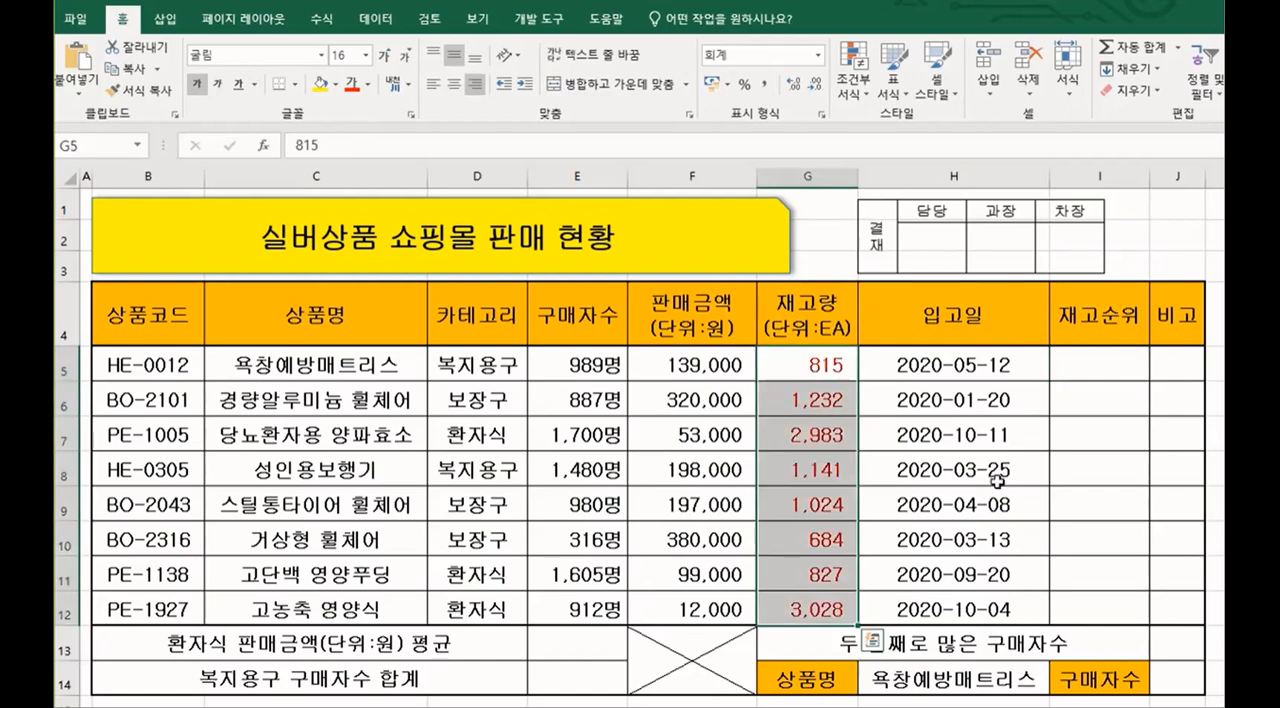
left_click(825, 366)
left_click(825, 390)
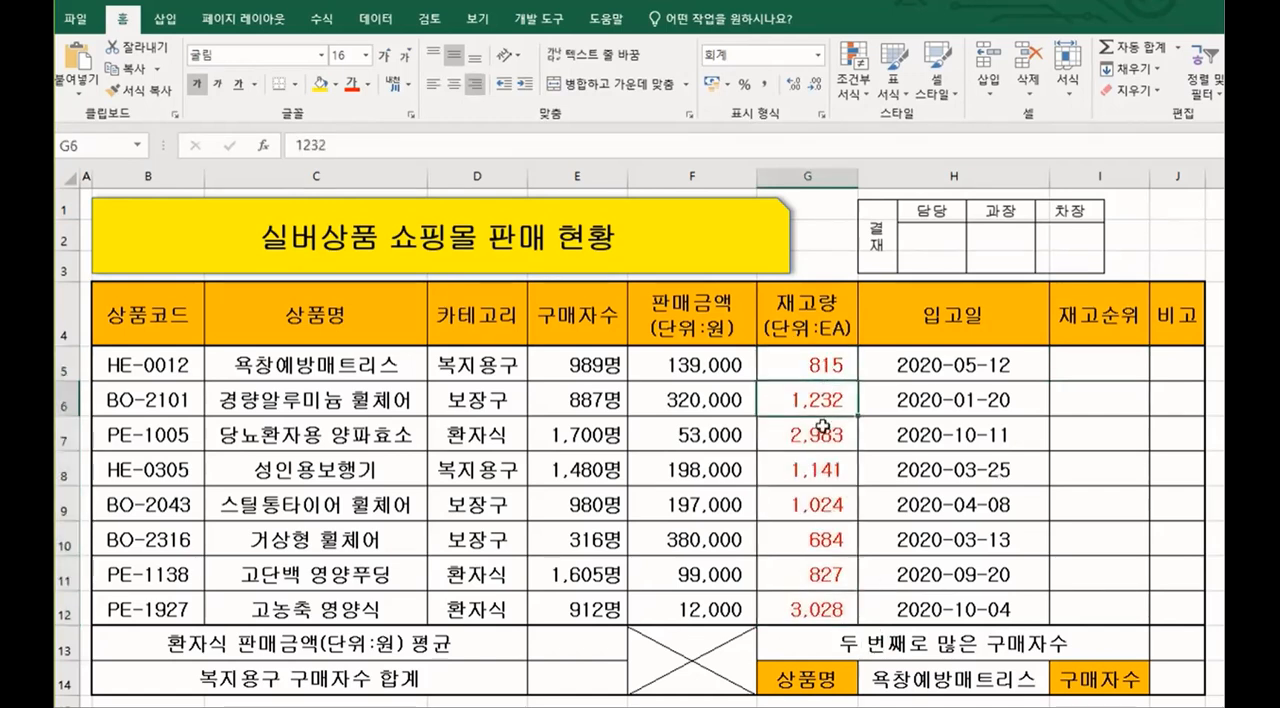
left_click(825, 433)
left_click(825, 467)
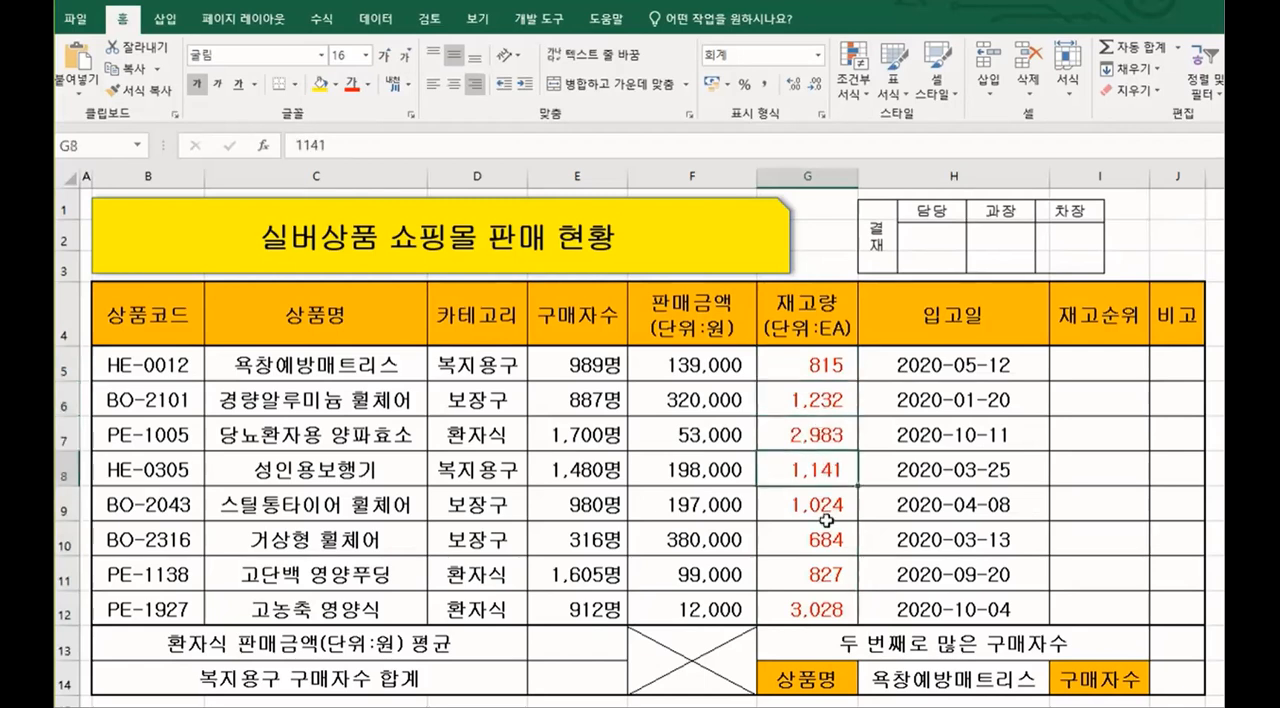
left_click(827, 517)
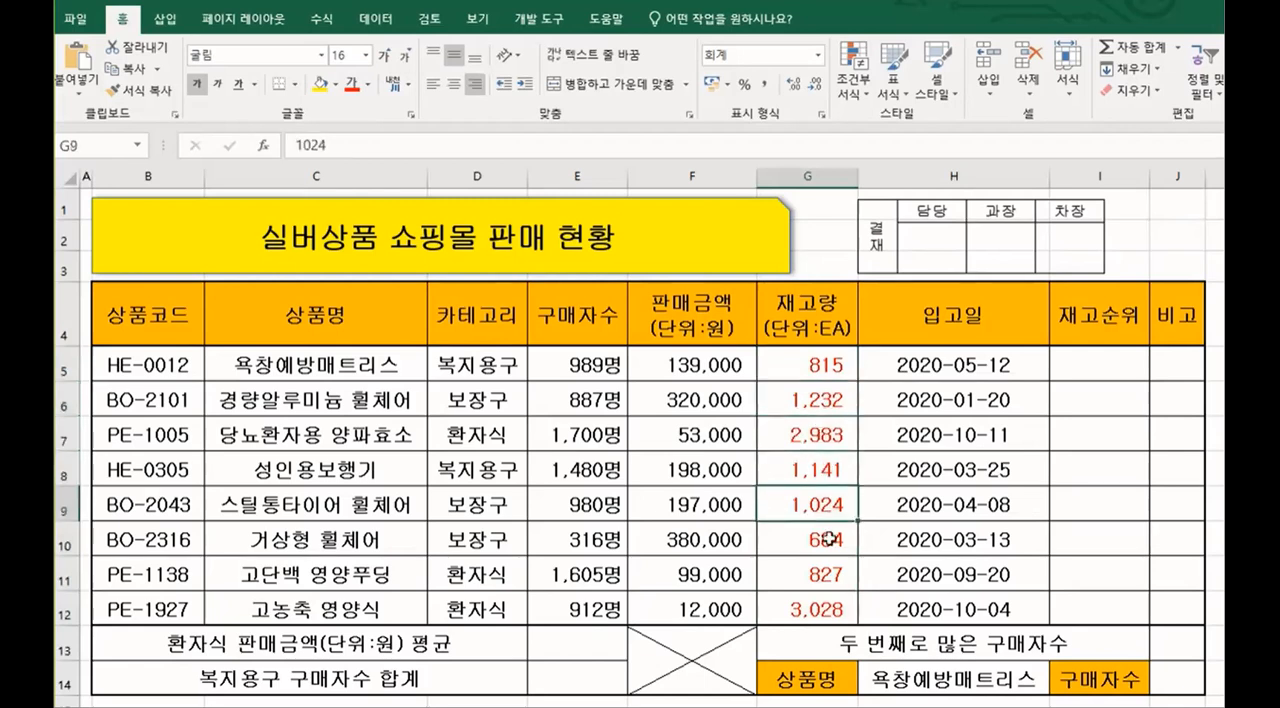
left_click(1095, 369)
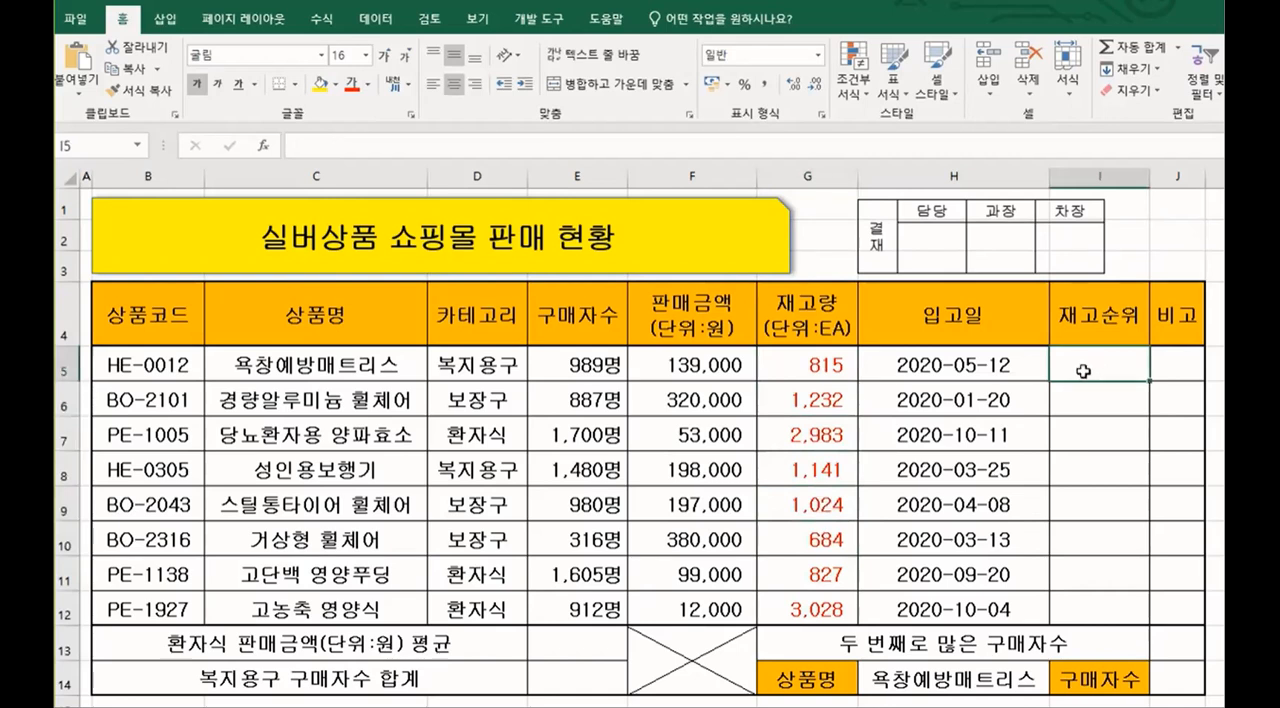
type("=")
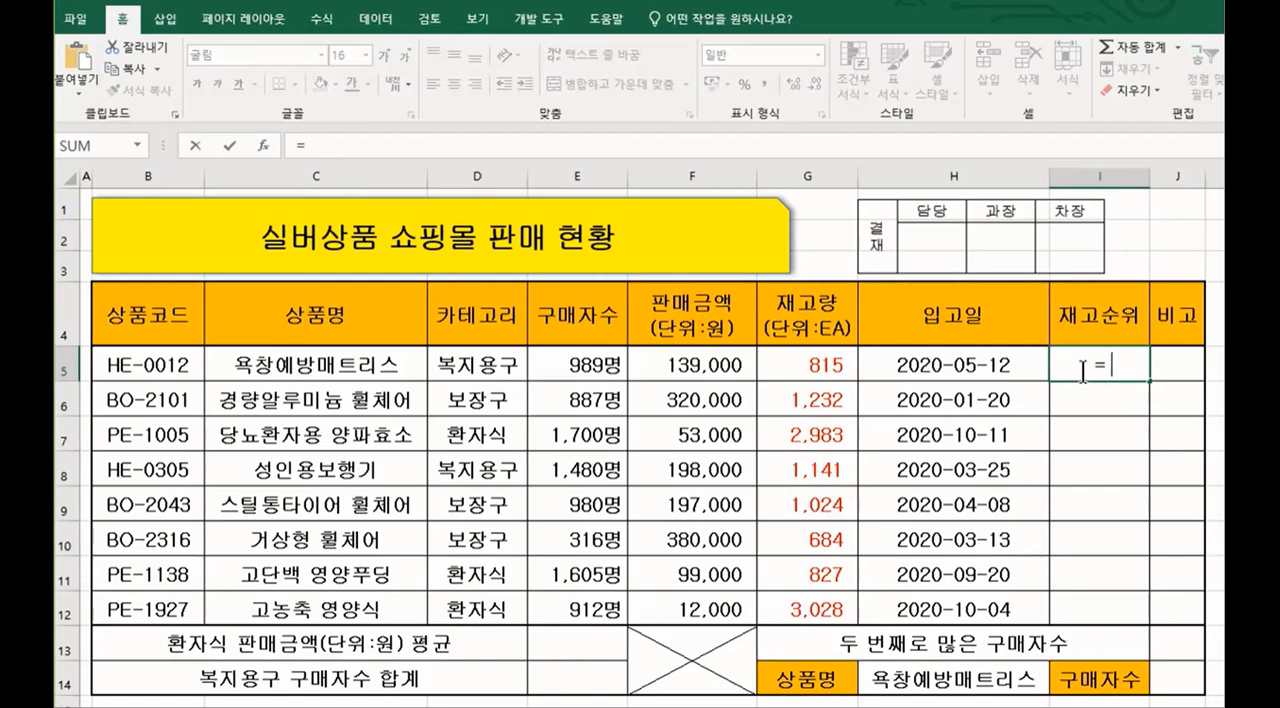
type("R")
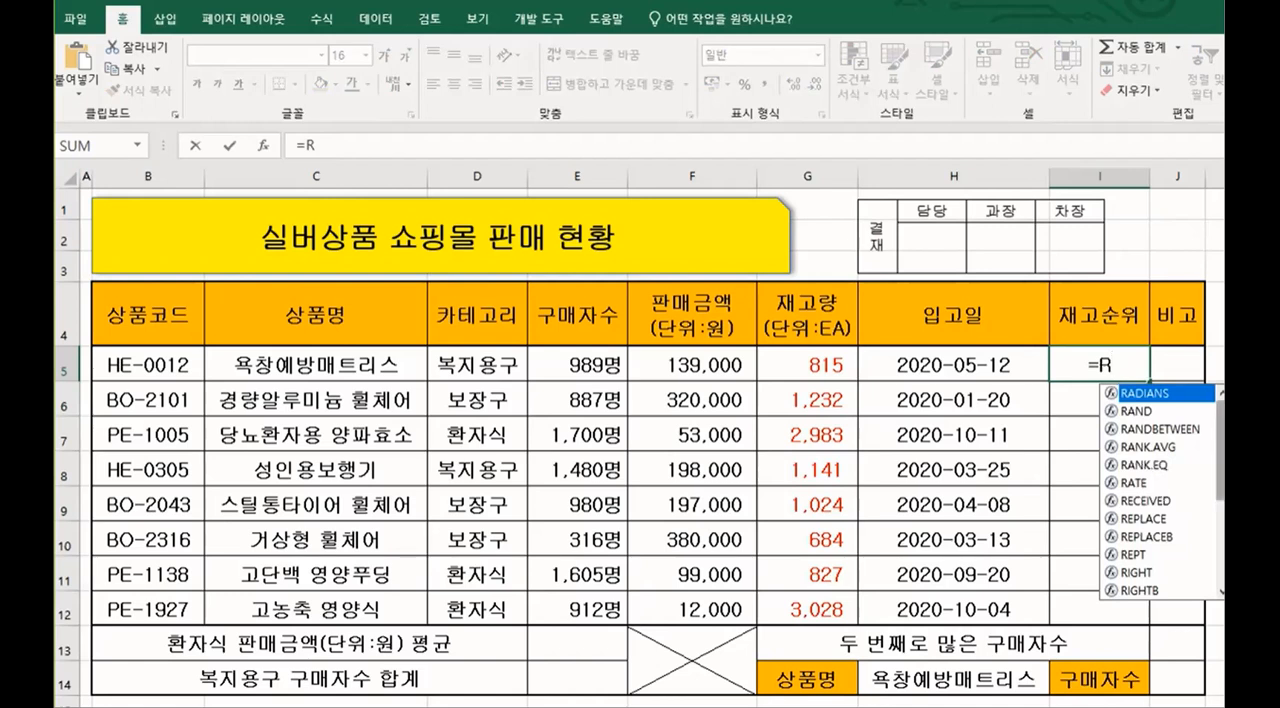
double_click(1149, 463)
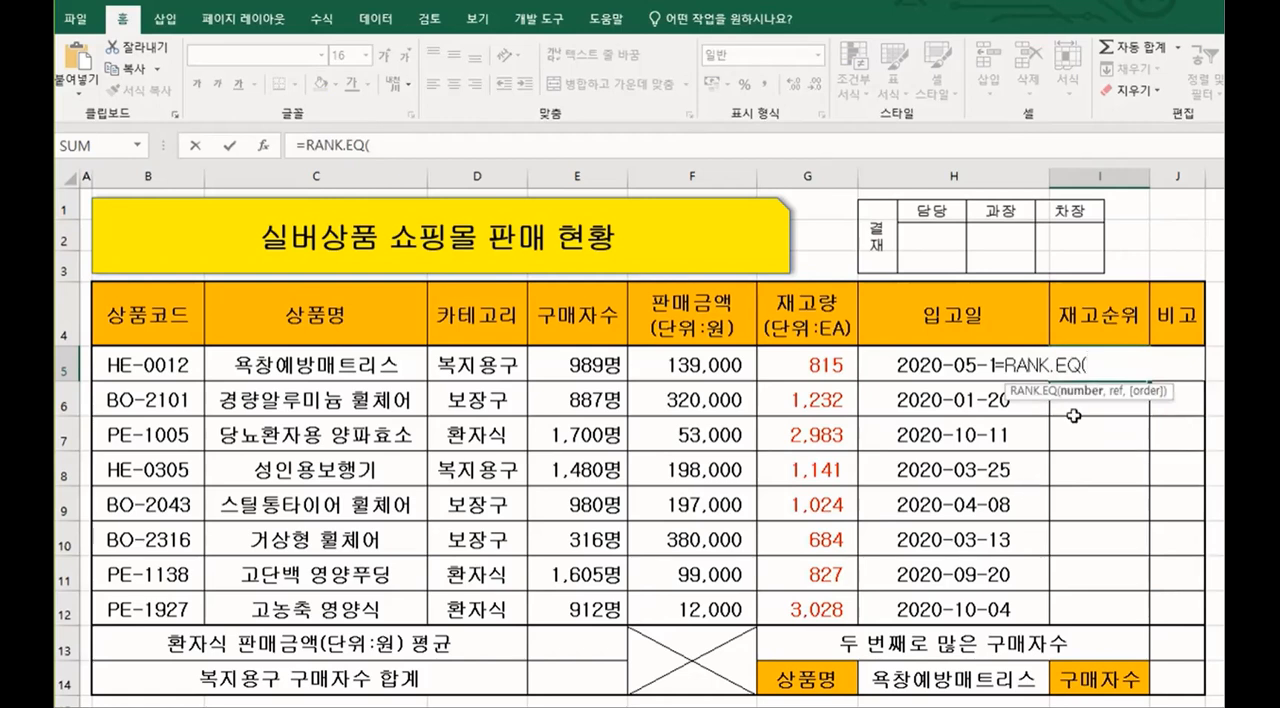
key("BackSpace")
key("BackSpace")
key("BackSpace")
key("BackSpace")
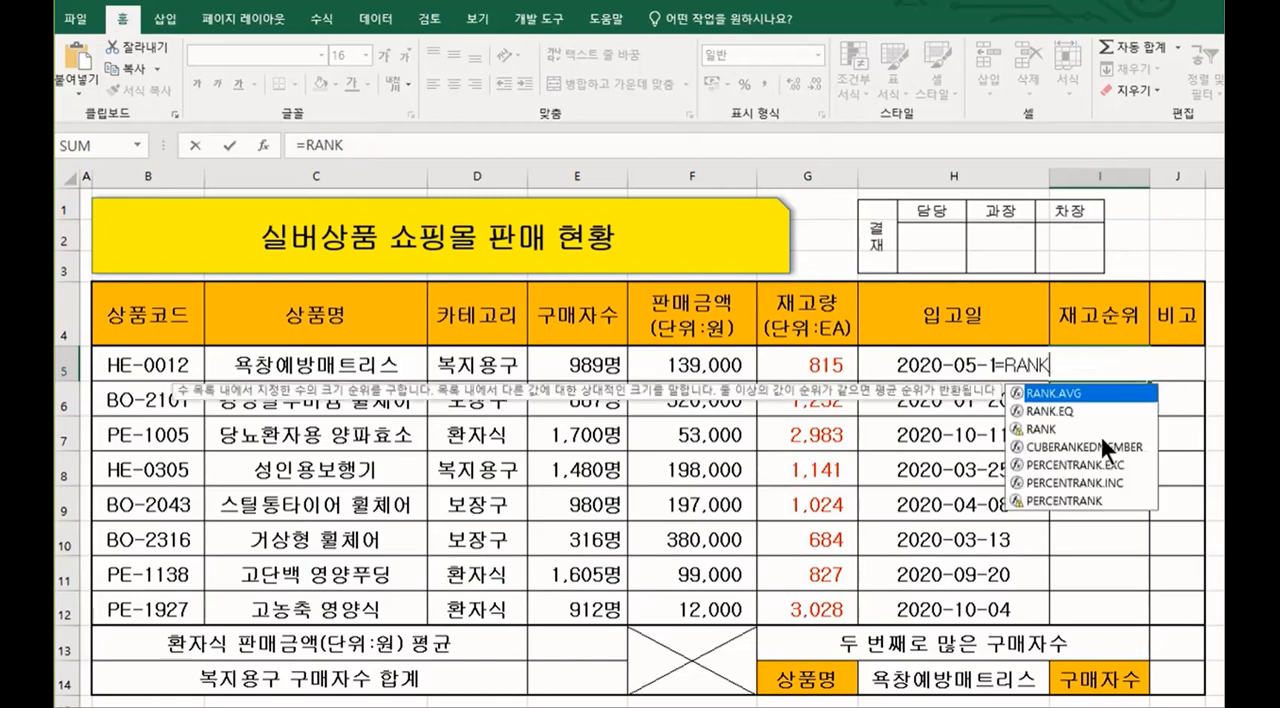
key("BackSpace")
key("BackSpace")
key("BackSpace")
key("Escape")
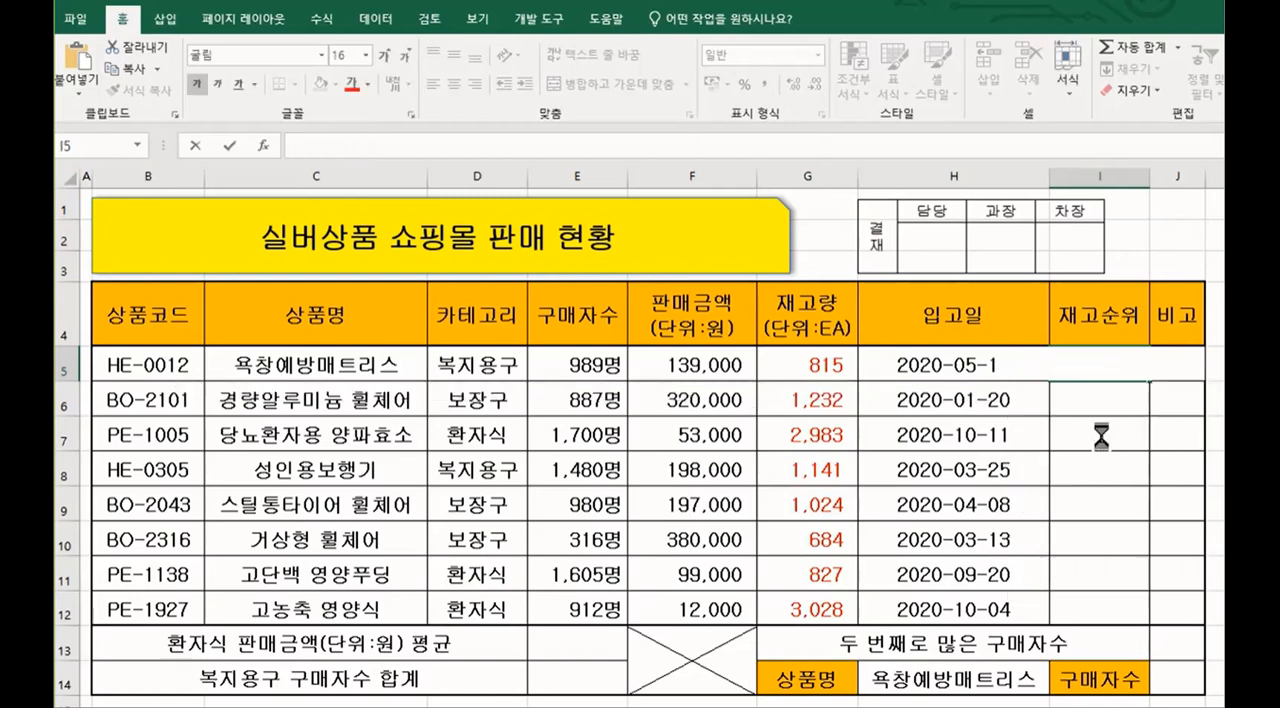
Step: Set the font size of the empty stock-rank and remarks cells I5:J12 to 18
left_click(1059, 386)
left_click_drag(1059, 378, 1170, 610)
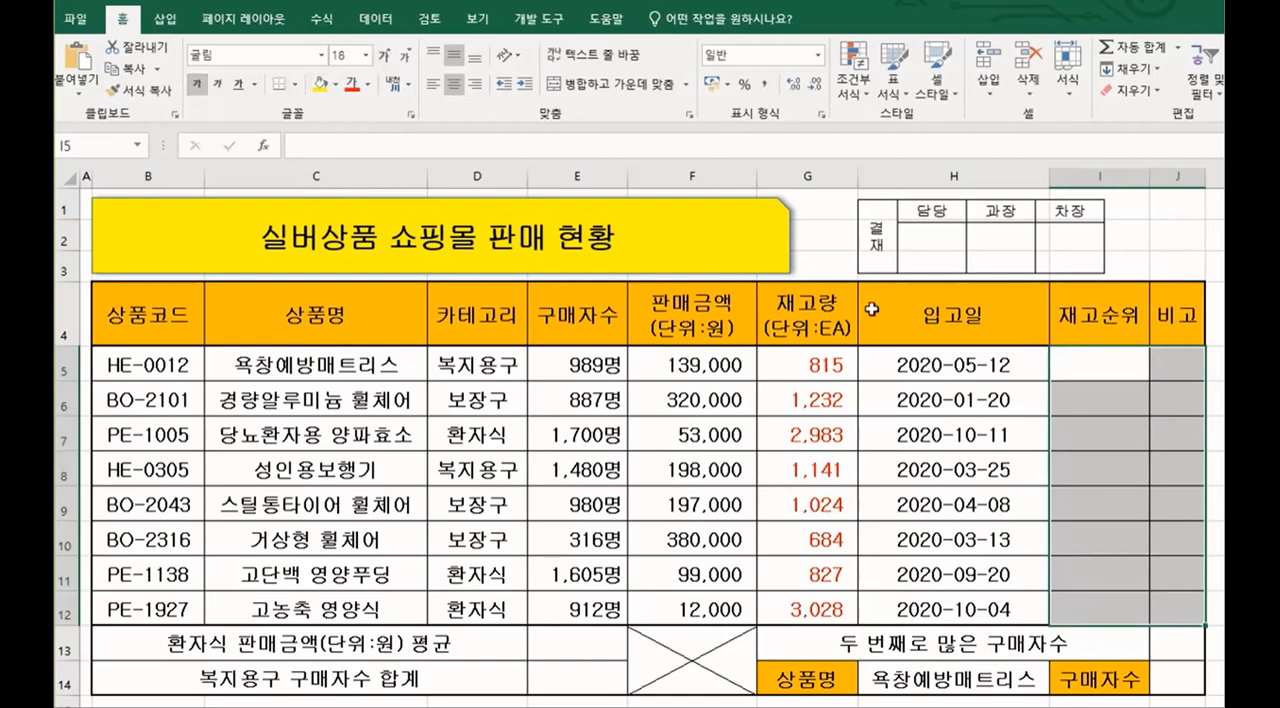
Step: Start a RANK.EQ formula in cell I5 and open its function arguments
left_click(1134, 360)
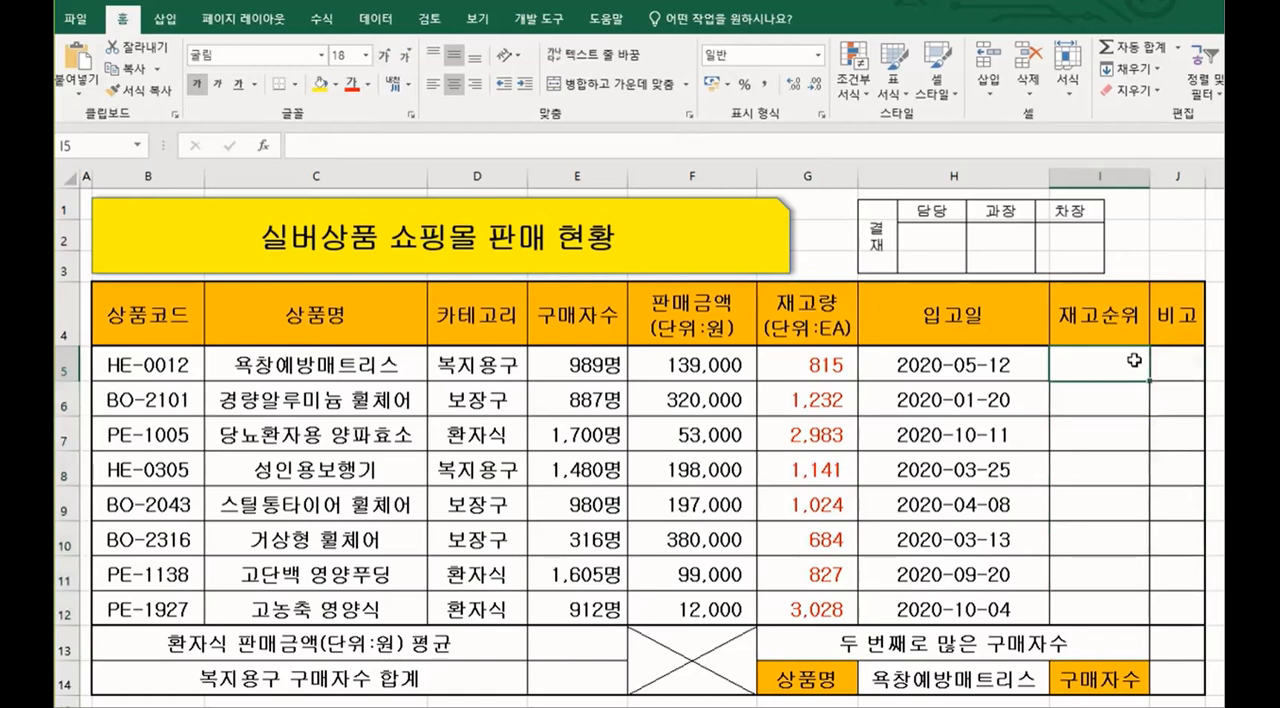
type("=R")
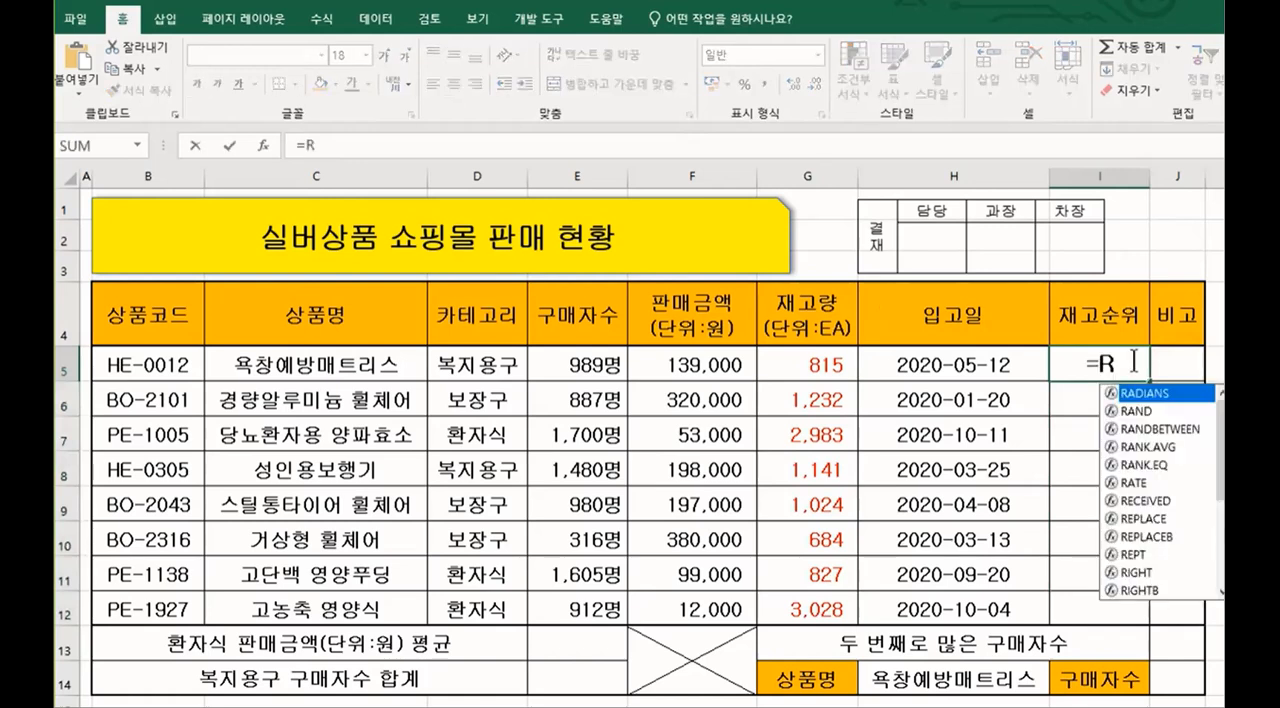
double_click(1141, 466)
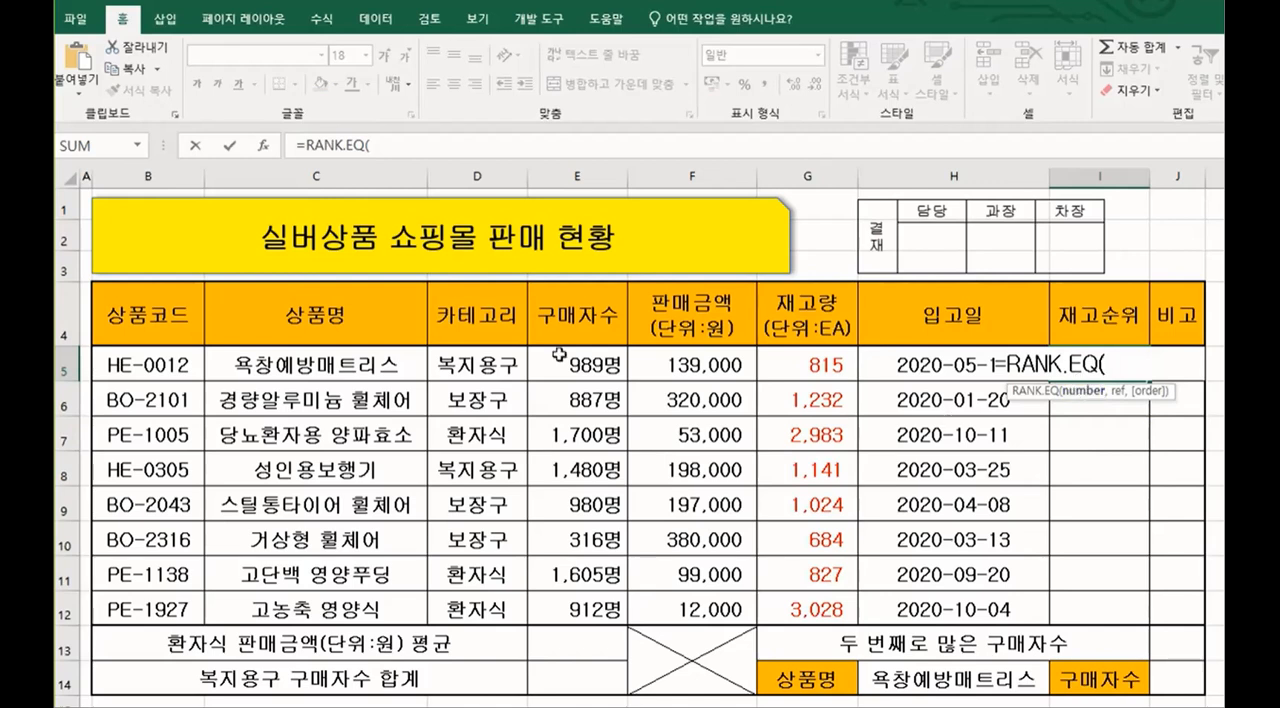
left_click(263, 146)
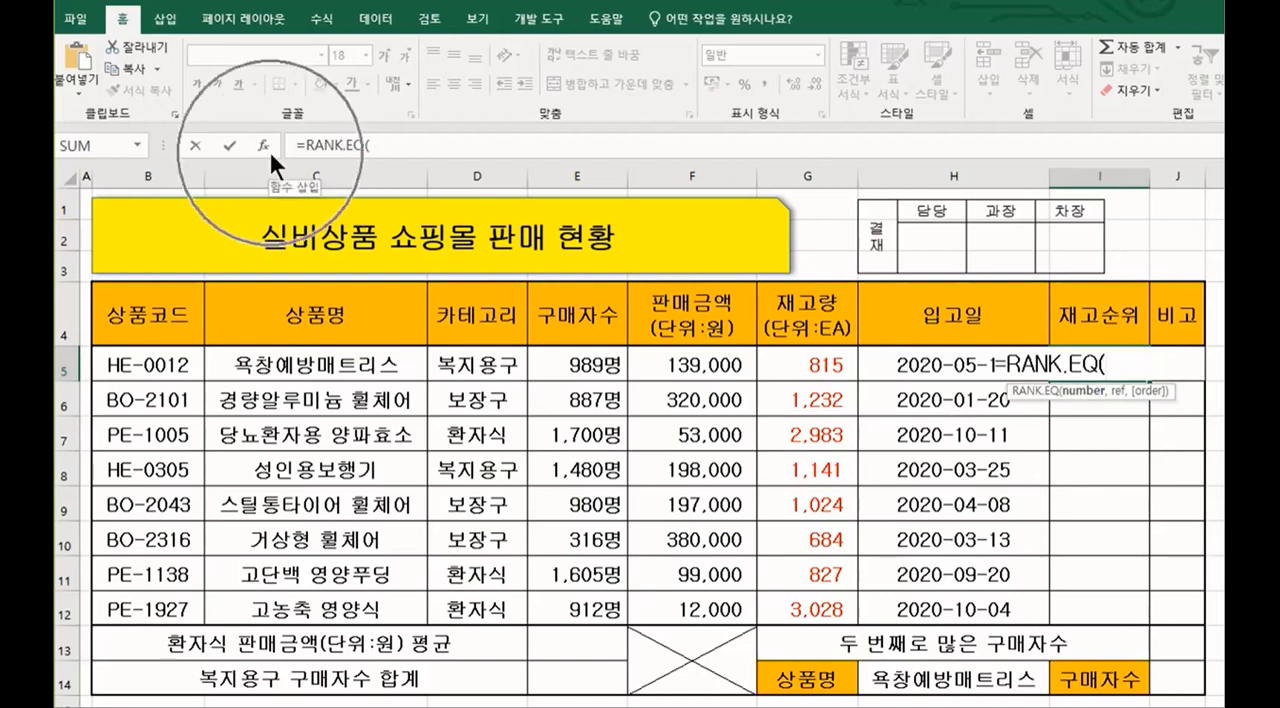
left_click(266, 146)
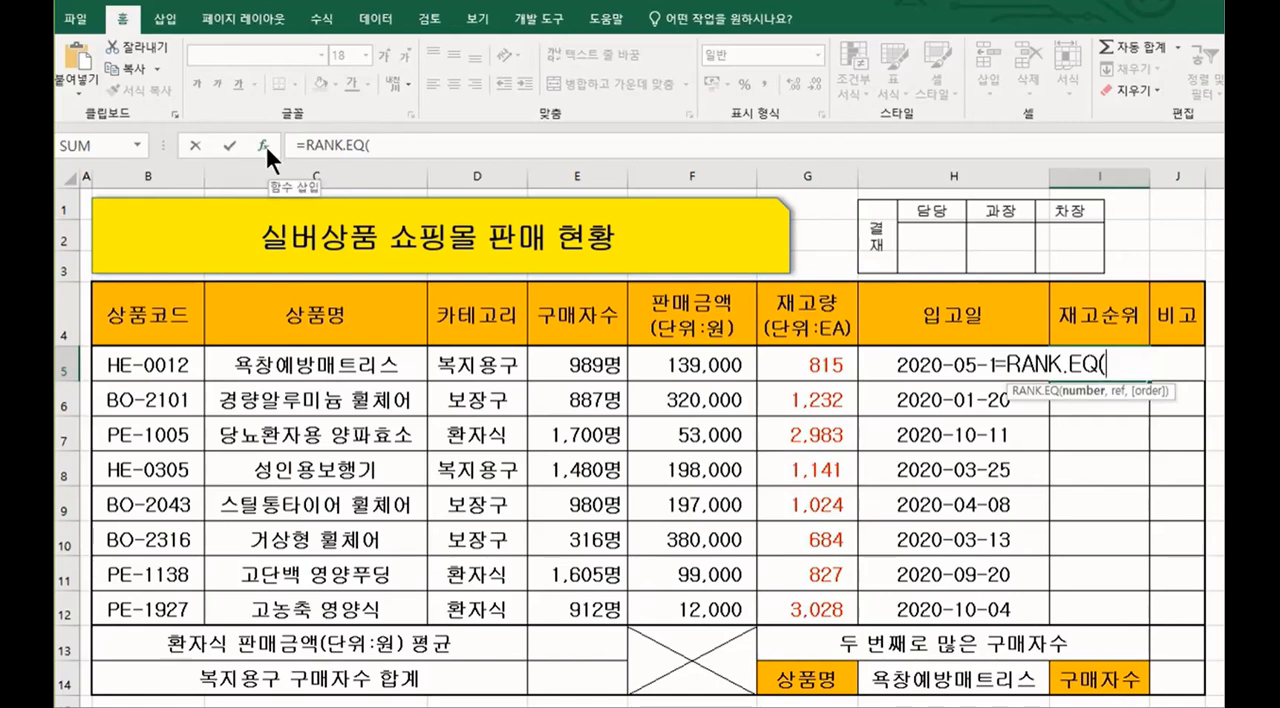
left_click(265, 143)
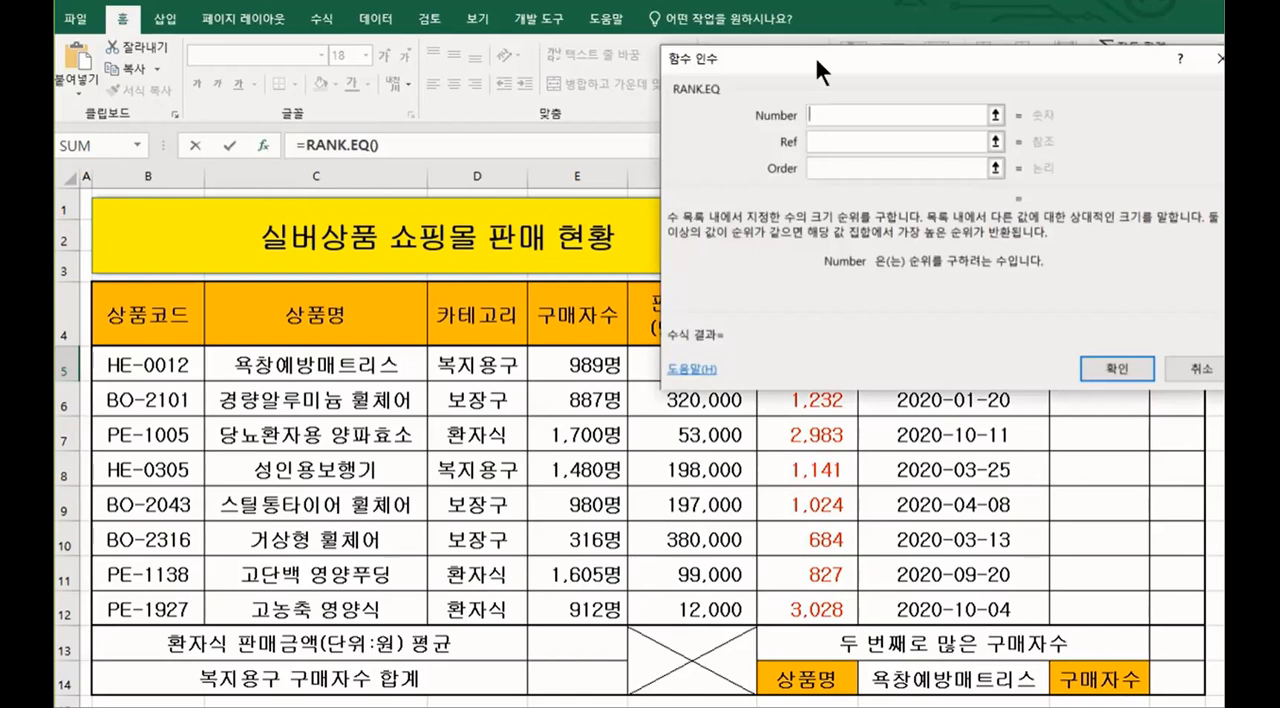
Step: Move the function arguments dialog clear of the stock column and set the Number argument to G5
left_click_drag(814, 54, 512, 44)
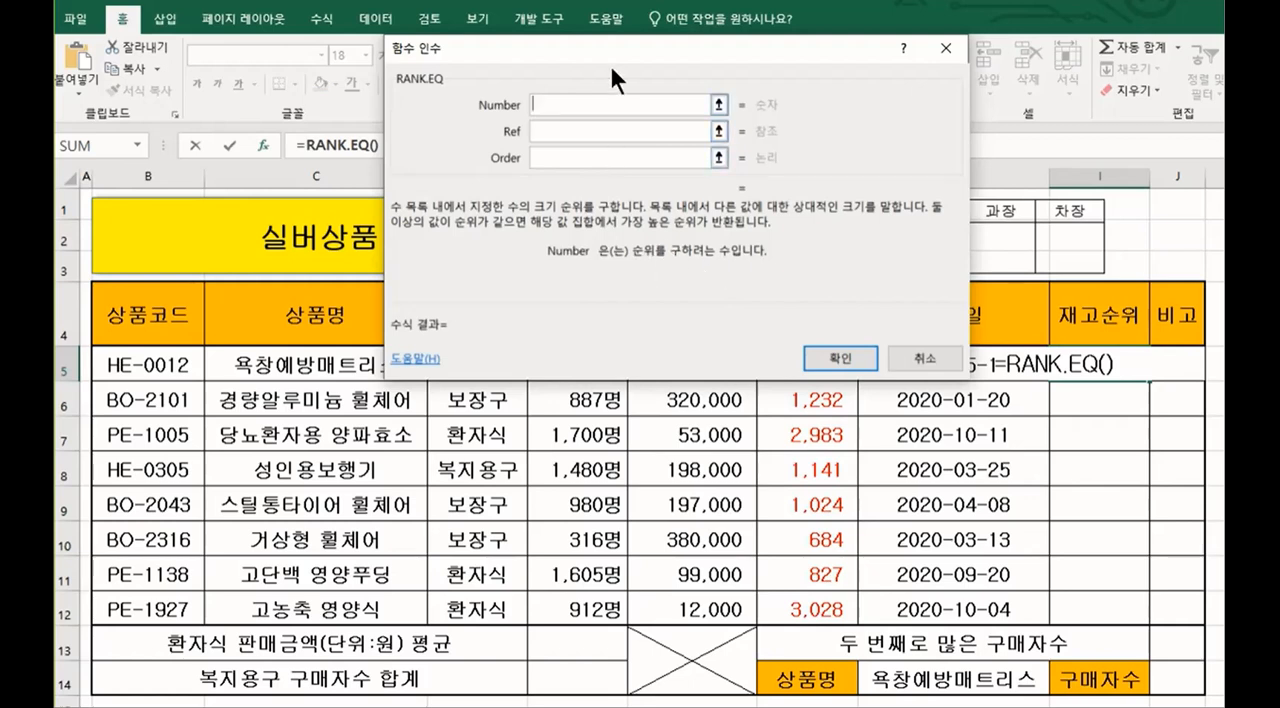
left_click_drag(609, 48, 394, 36)
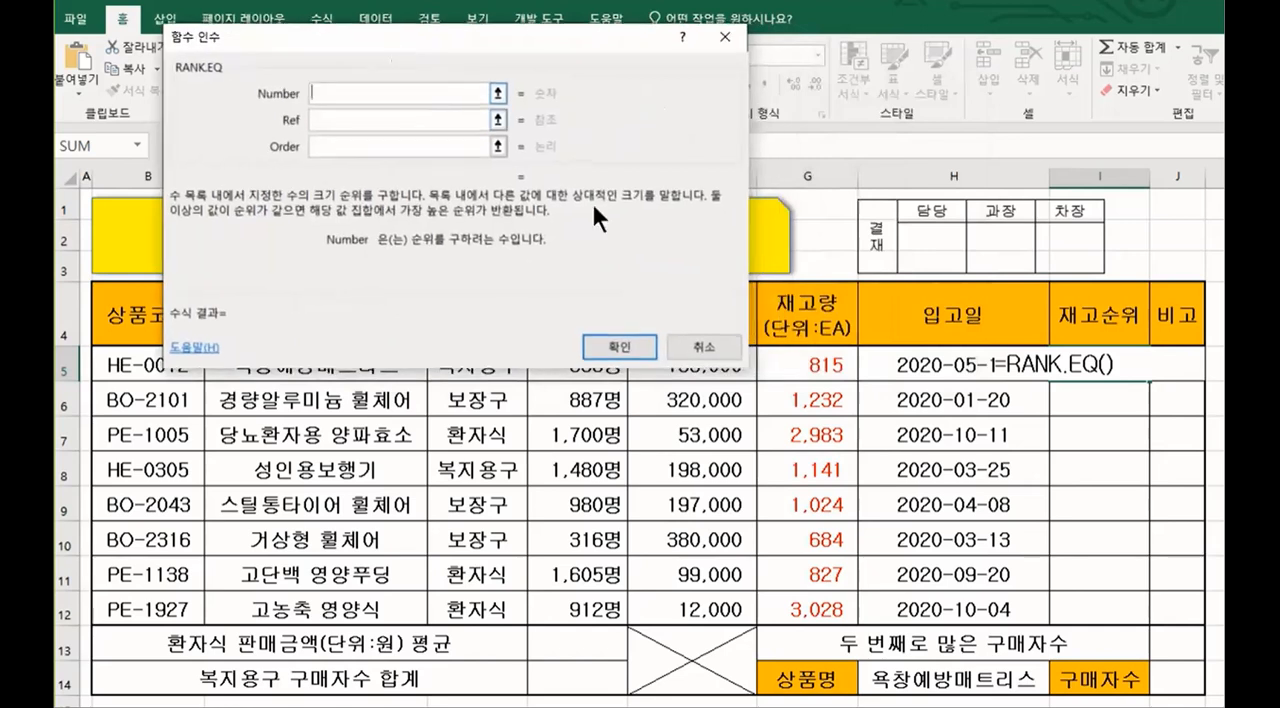
left_click(828, 370)
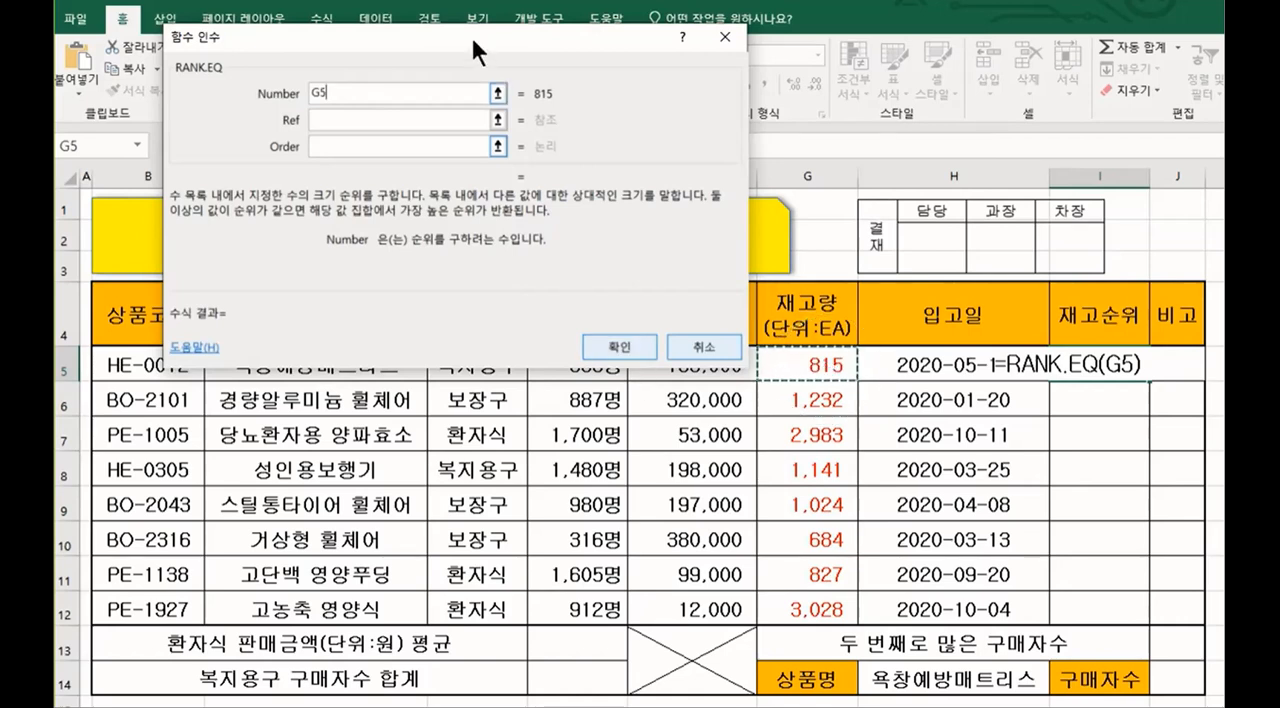
Step: Set the Ref argument of RANK.EQ to the stock quantities in G5:G12
left_click_drag(471, 35, 557, 31)
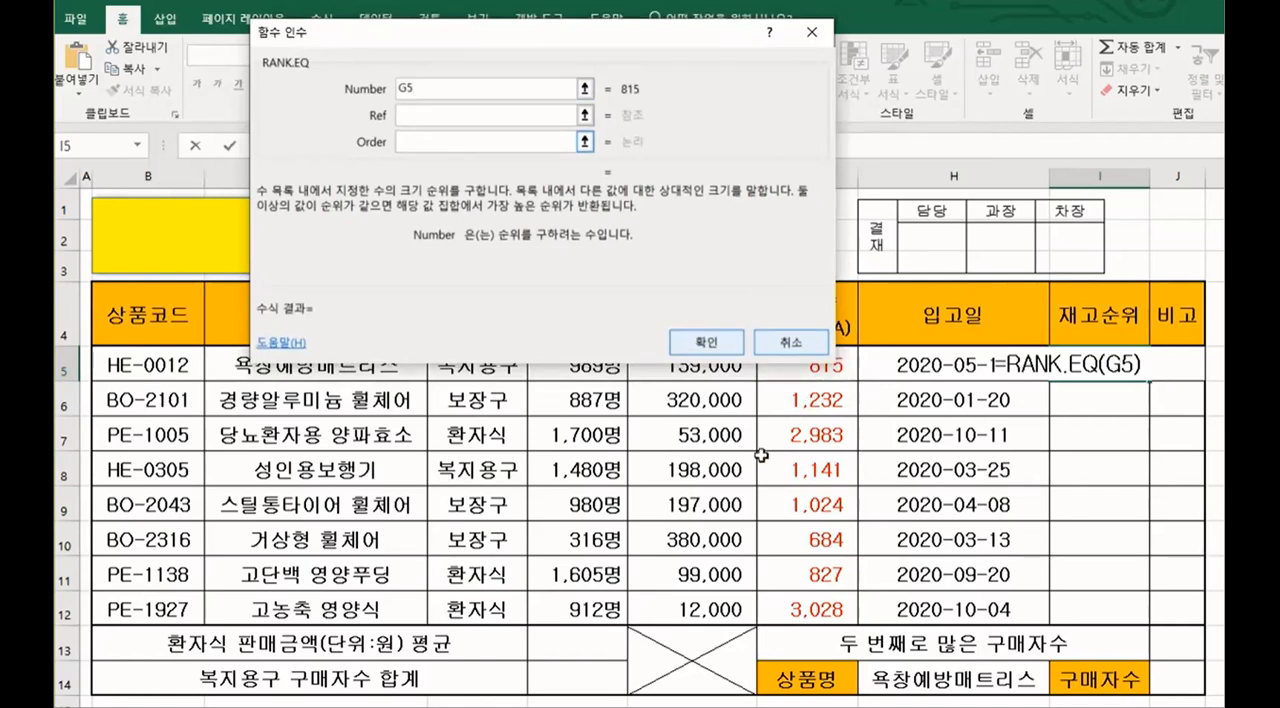
left_click_drag(651, 21, 586, 11)
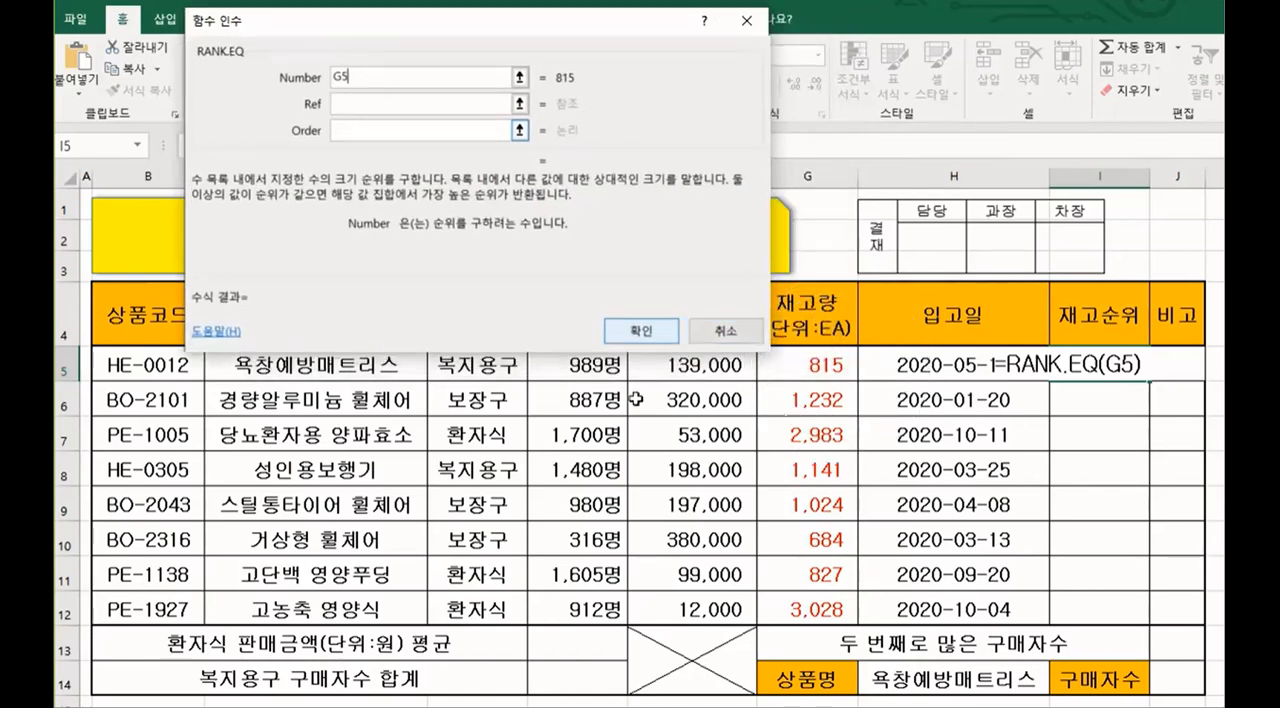
left_click(337, 104)
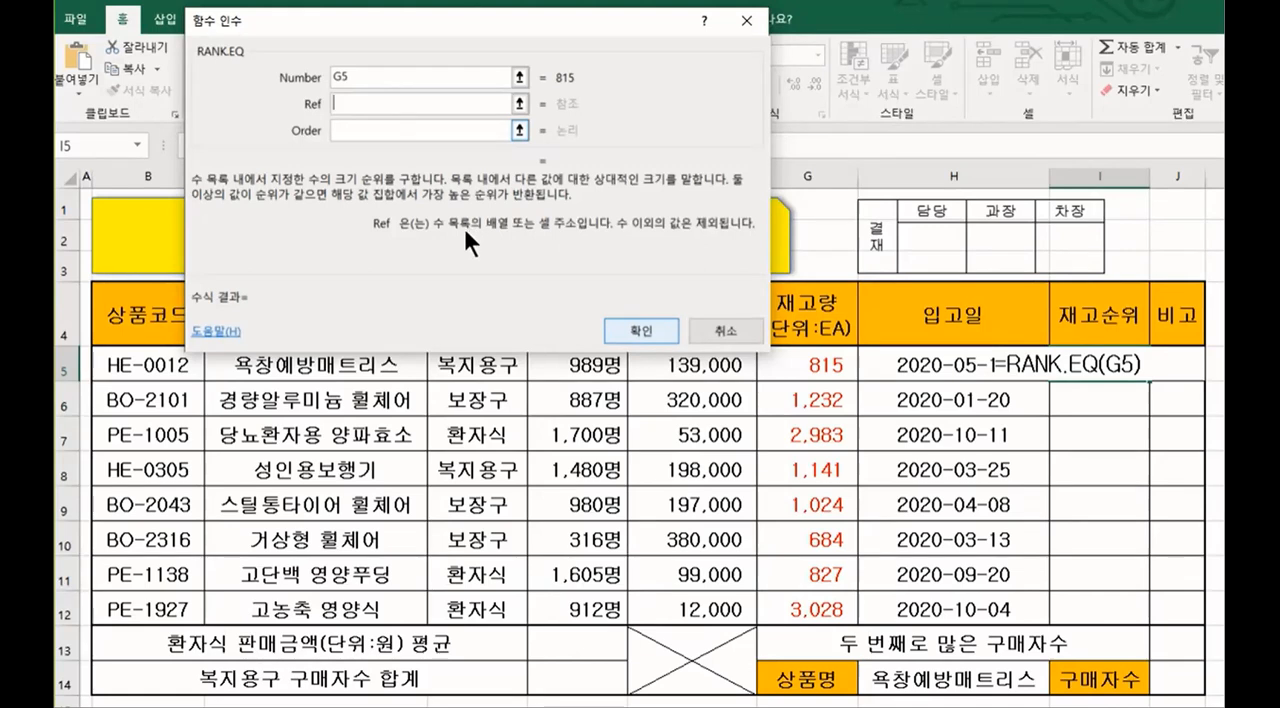
left_click(810, 364)
left_click_drag(810, 364, 830, 598)
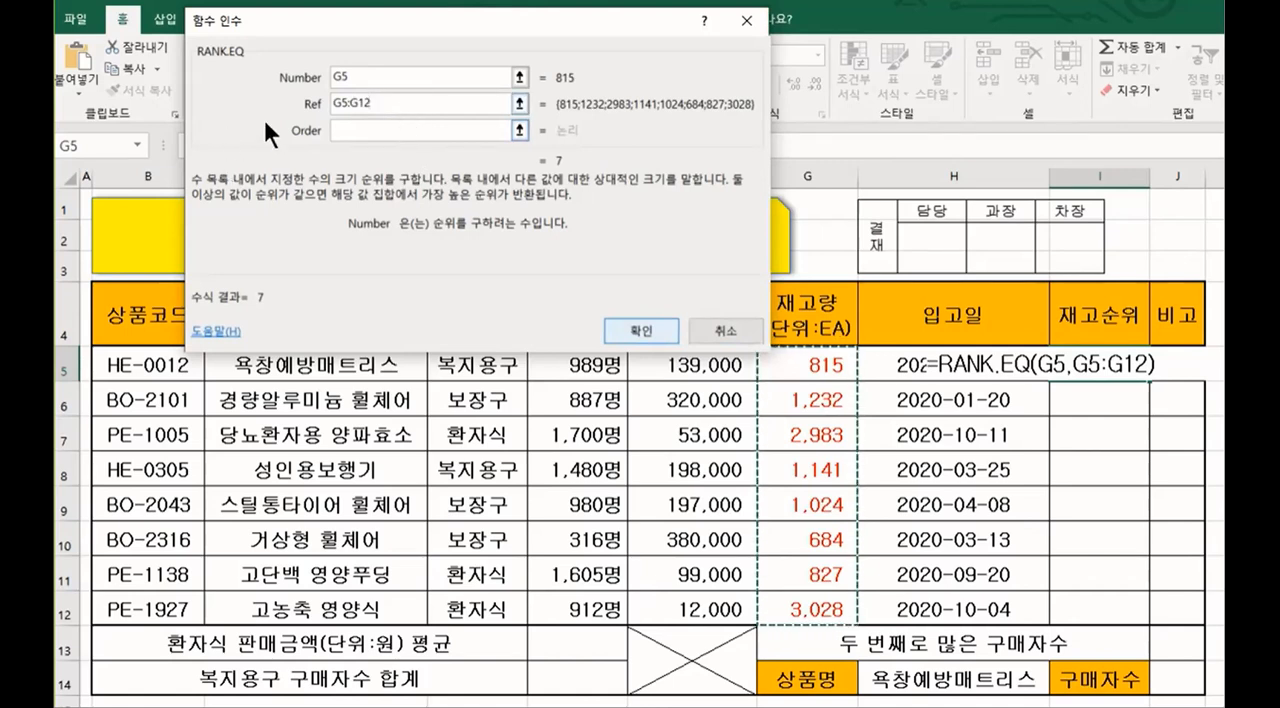
Step: Turn the Ref range into the absolute reference $G$5:$G$12
double_click(334, 103)
left_click(334, 103)
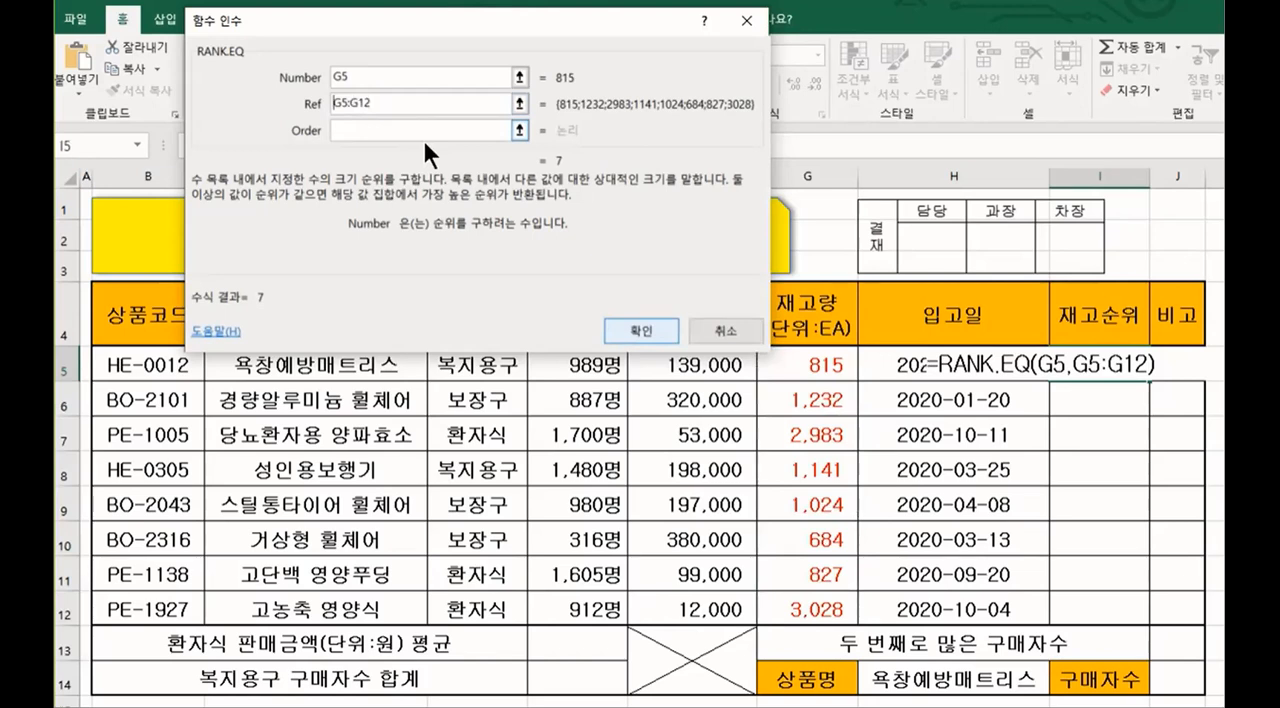
type("$")
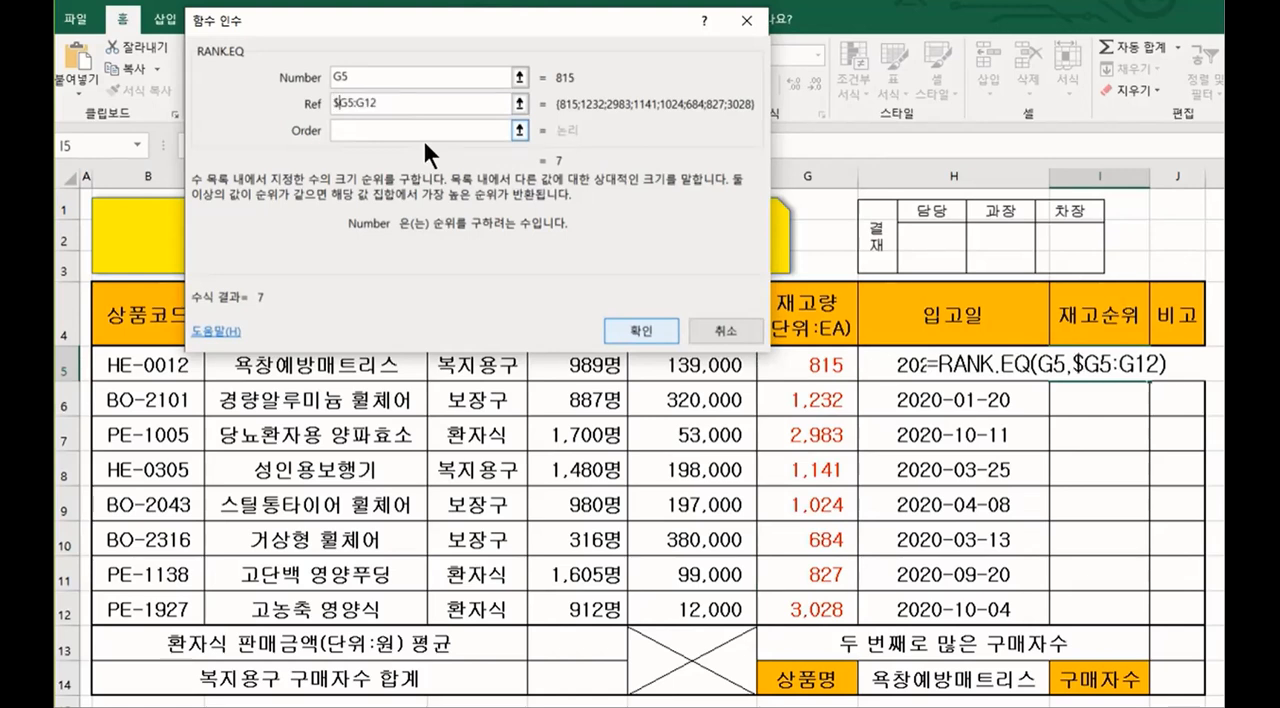
key("Right")
type("$")
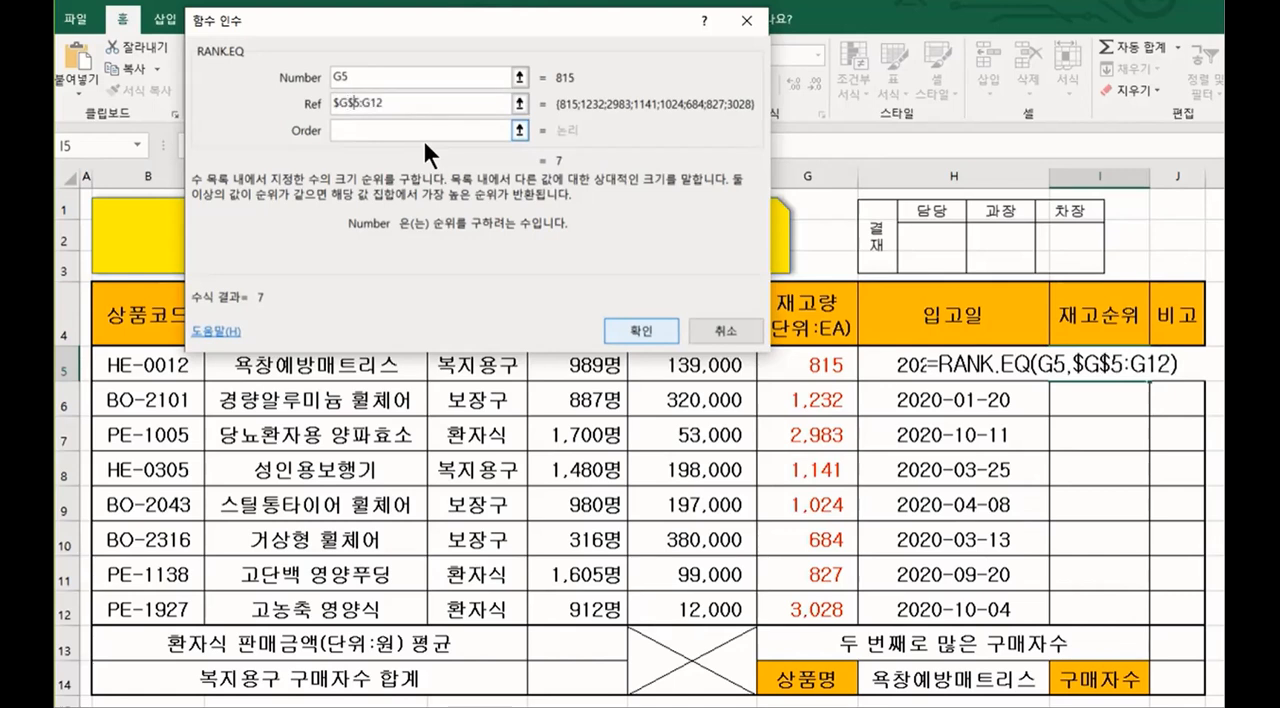
key("Right")
type("$G")
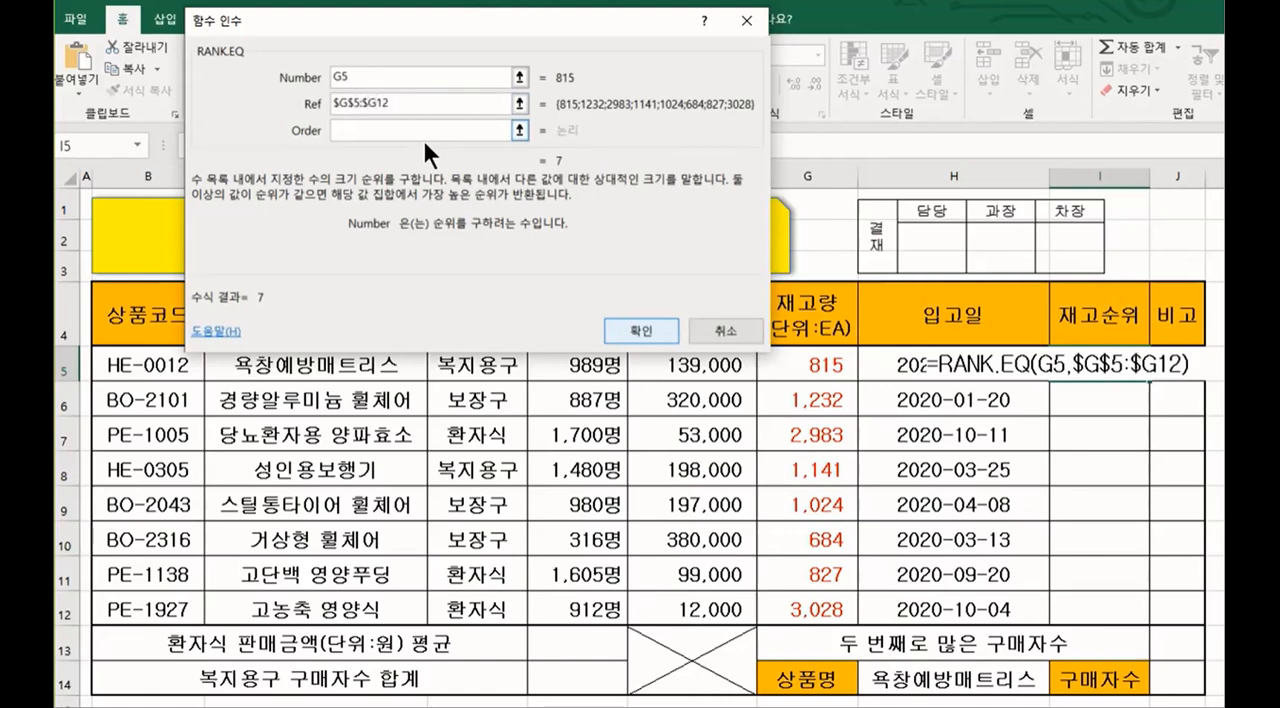
type("$")
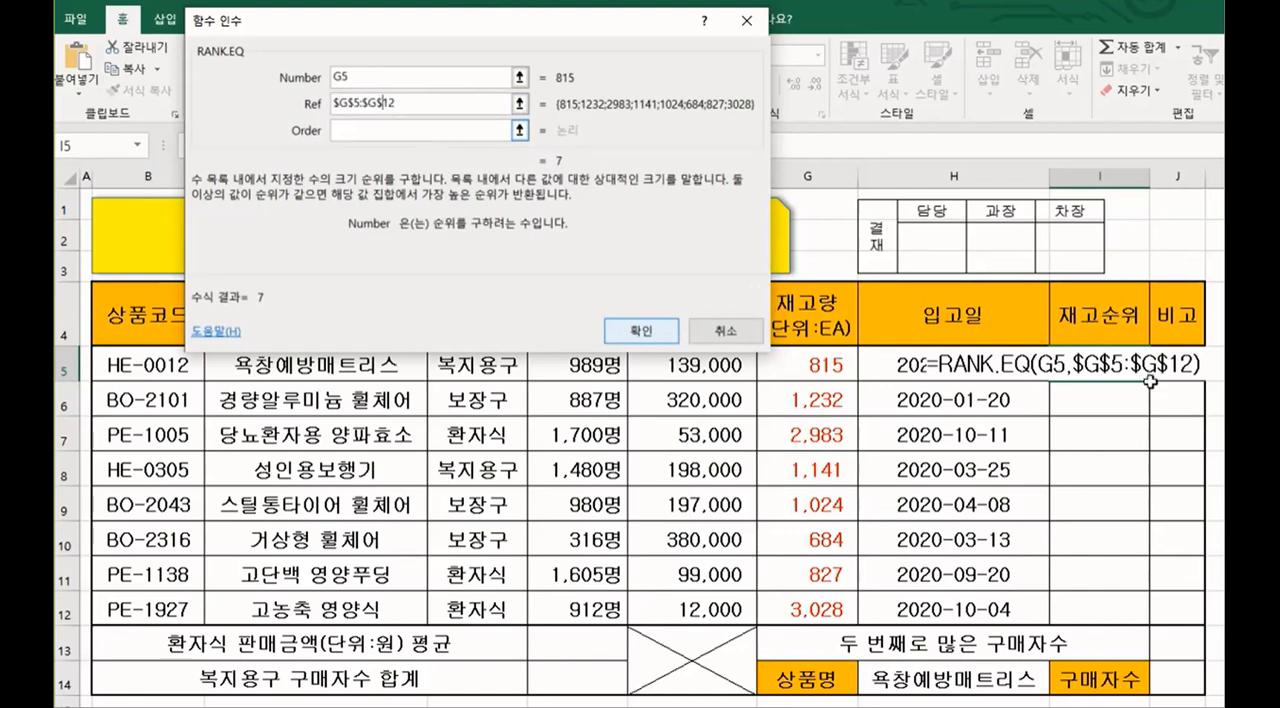
Step: Try 0 as the Order argument of RANK.EQ and clear the entry again
left_click(352, 130)
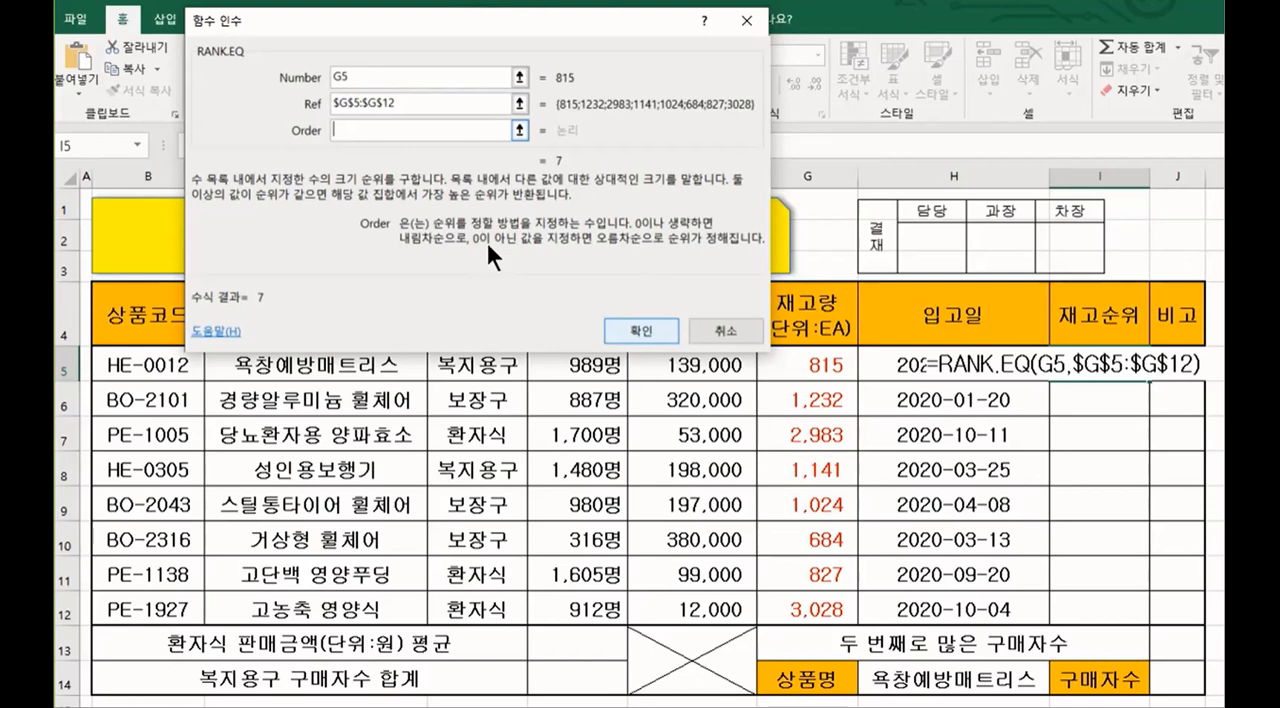
type("0")
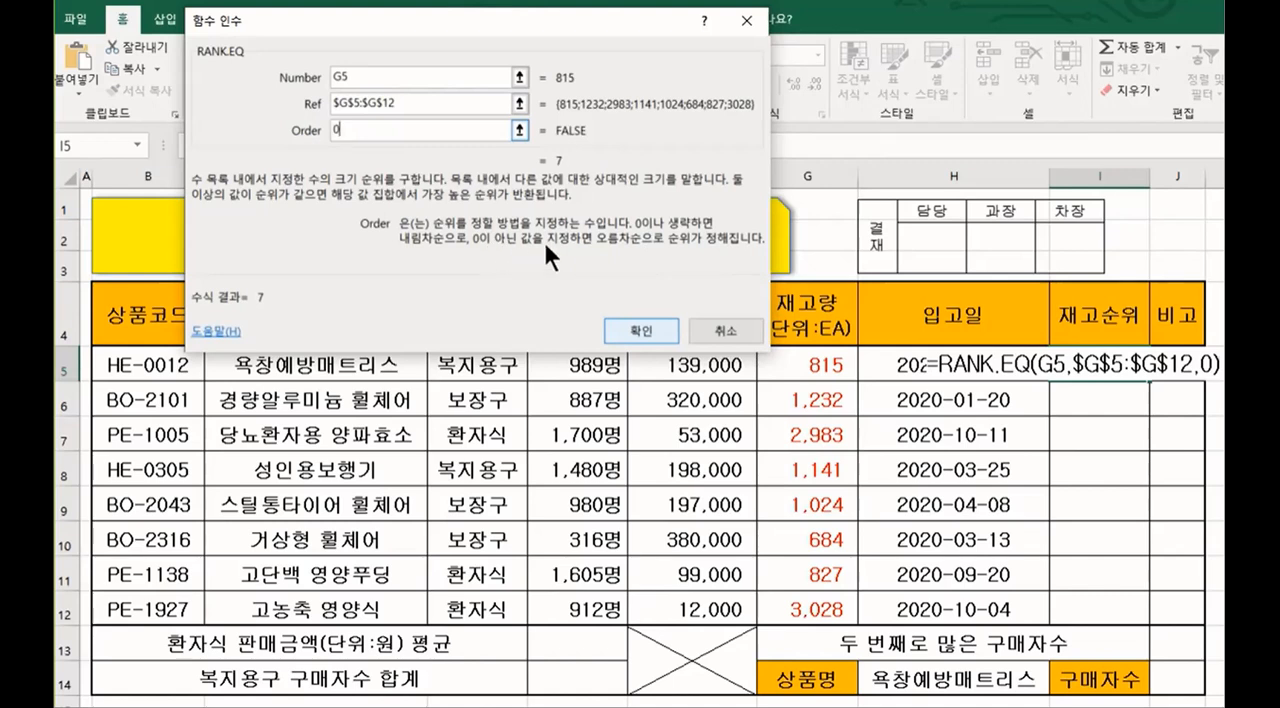
key("BackSpace")
type("0")
key("BackSpace")
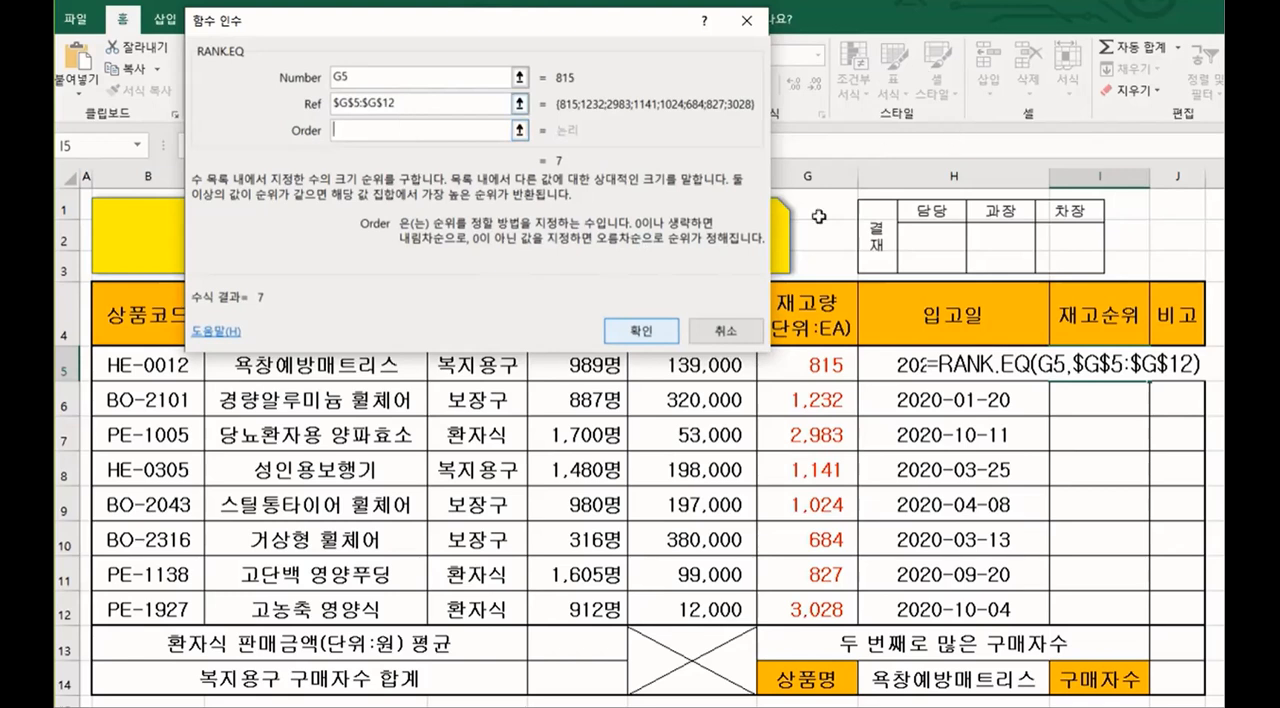
Step: Accept the RANK.EQ formula in I5 with Order left blank and fill it down to I12
left_click(672, 220)
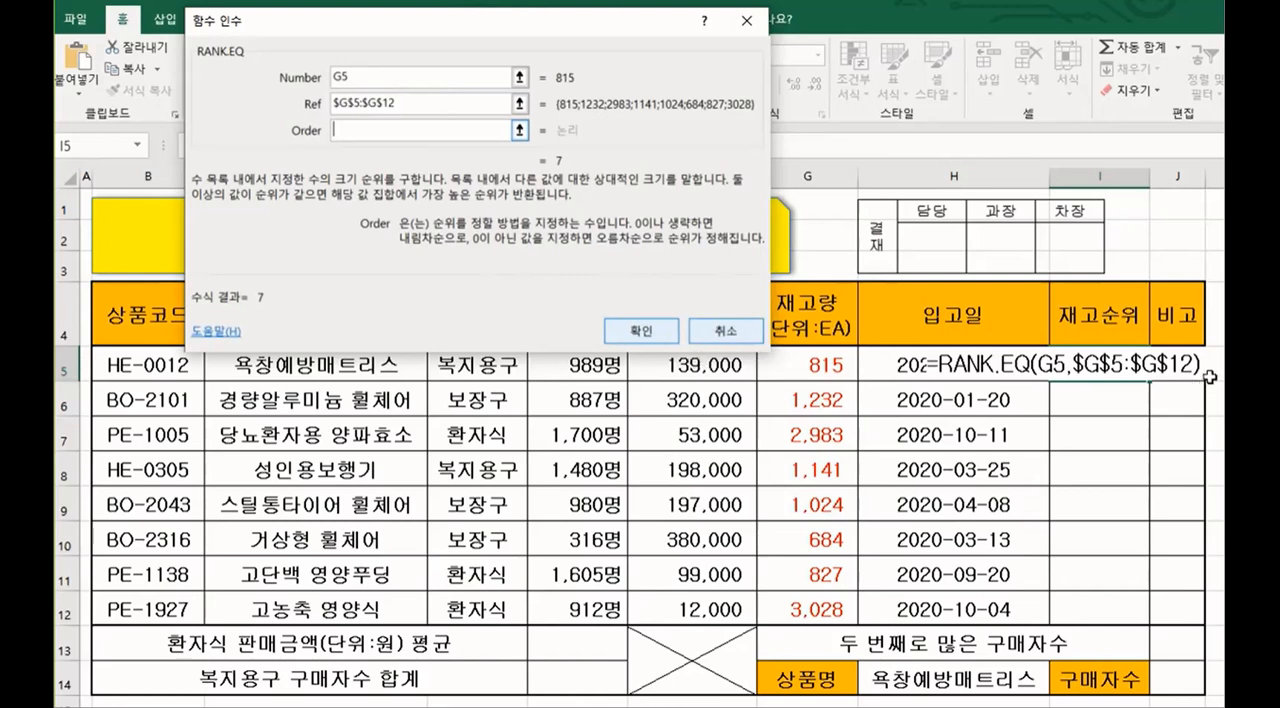
left_click(648, 330)
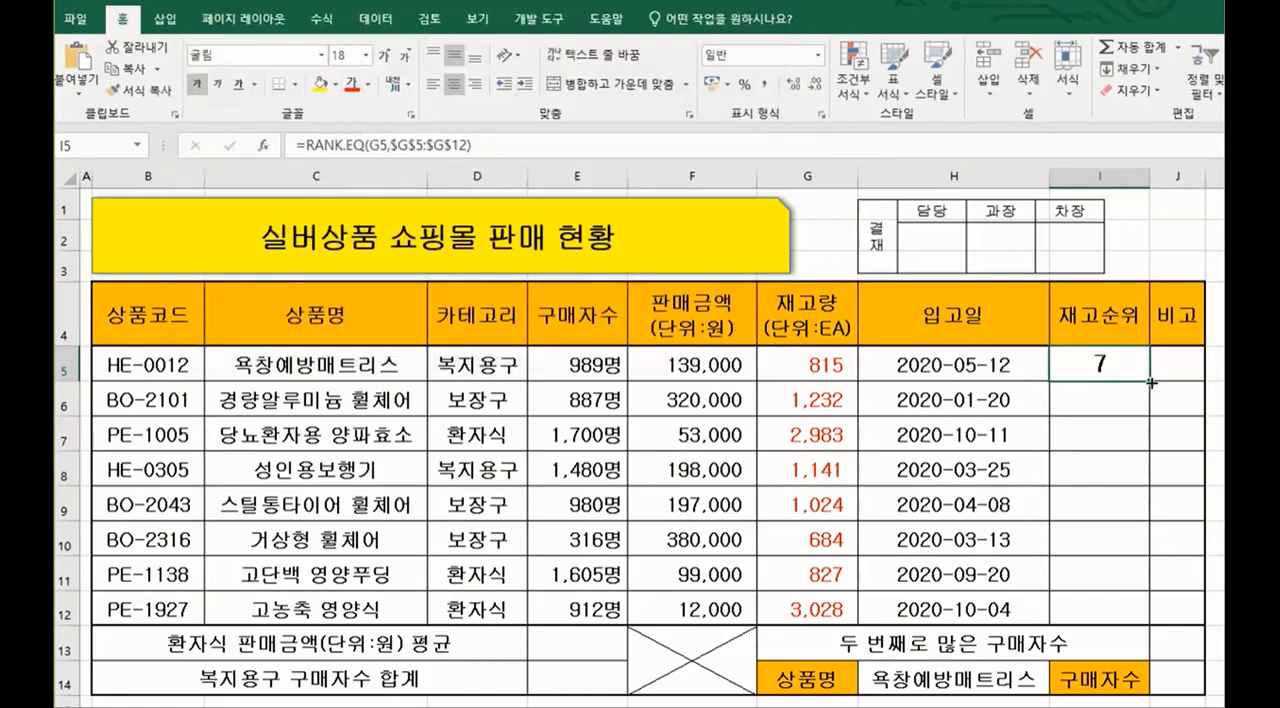
left_click_drag(1151, 382, 1166, 610)
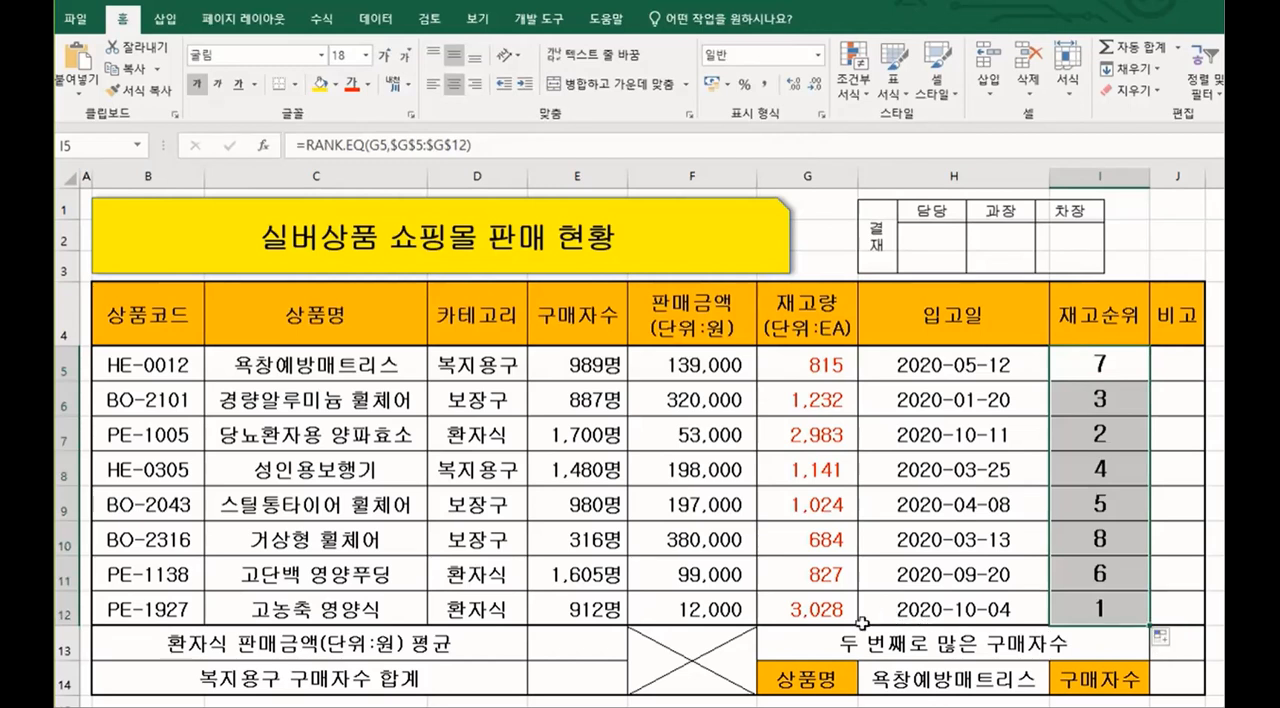
Step: Examine the RANK.EQ formulas in I12, I10 and I5, including the Number and Ref arguments of the one in I5
key("ctrl")
left_click(1114, 614)
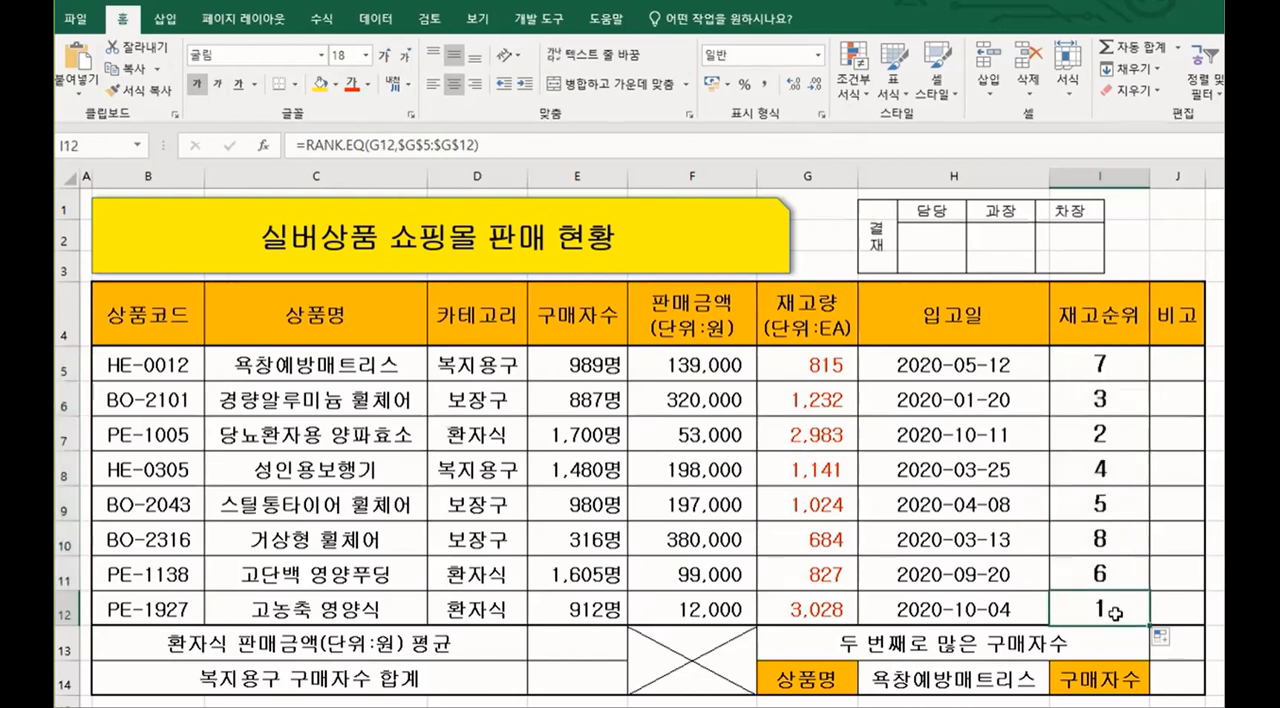
left_click(1114, 545)
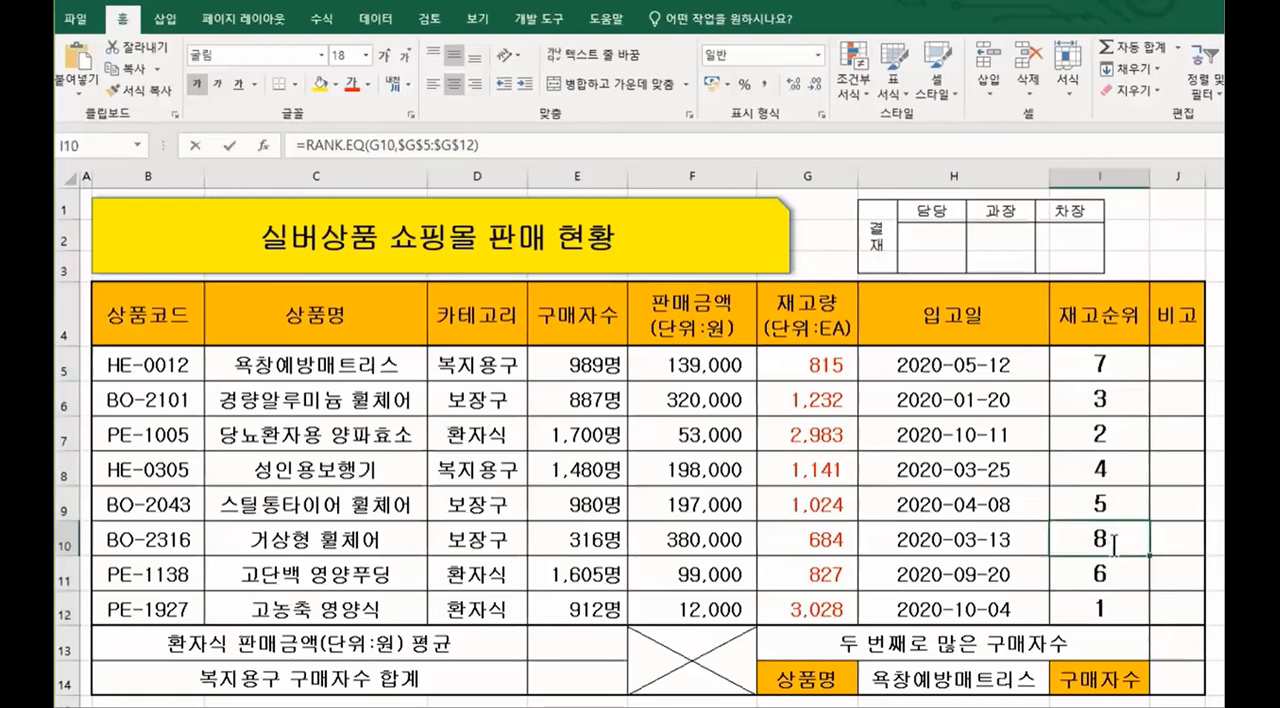
double_click(1114, 545)
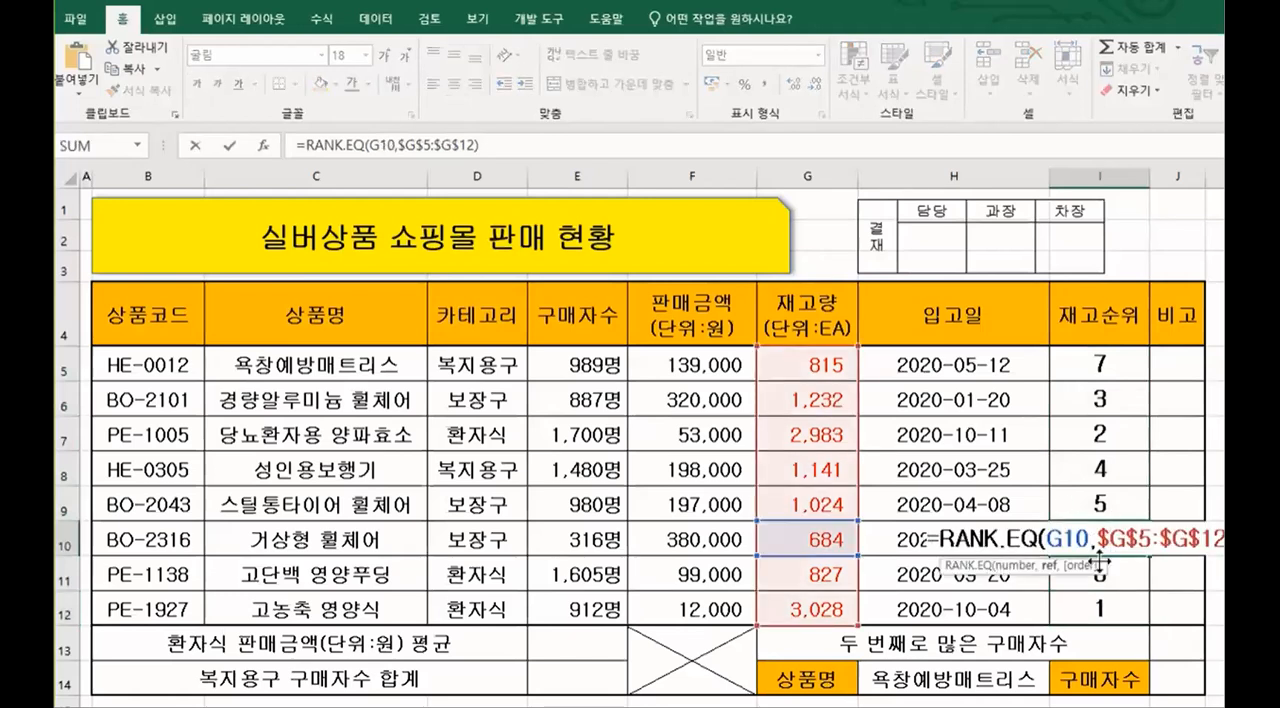
key("Return")
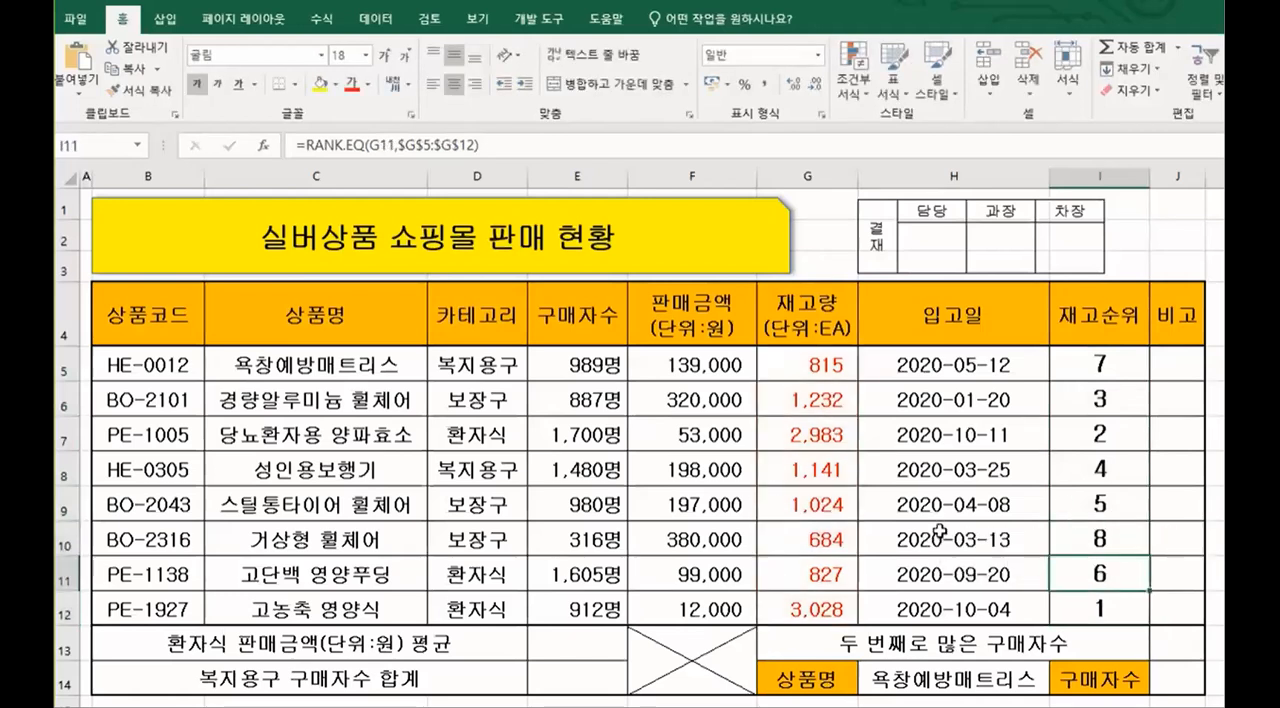
left_click(1100, 368)
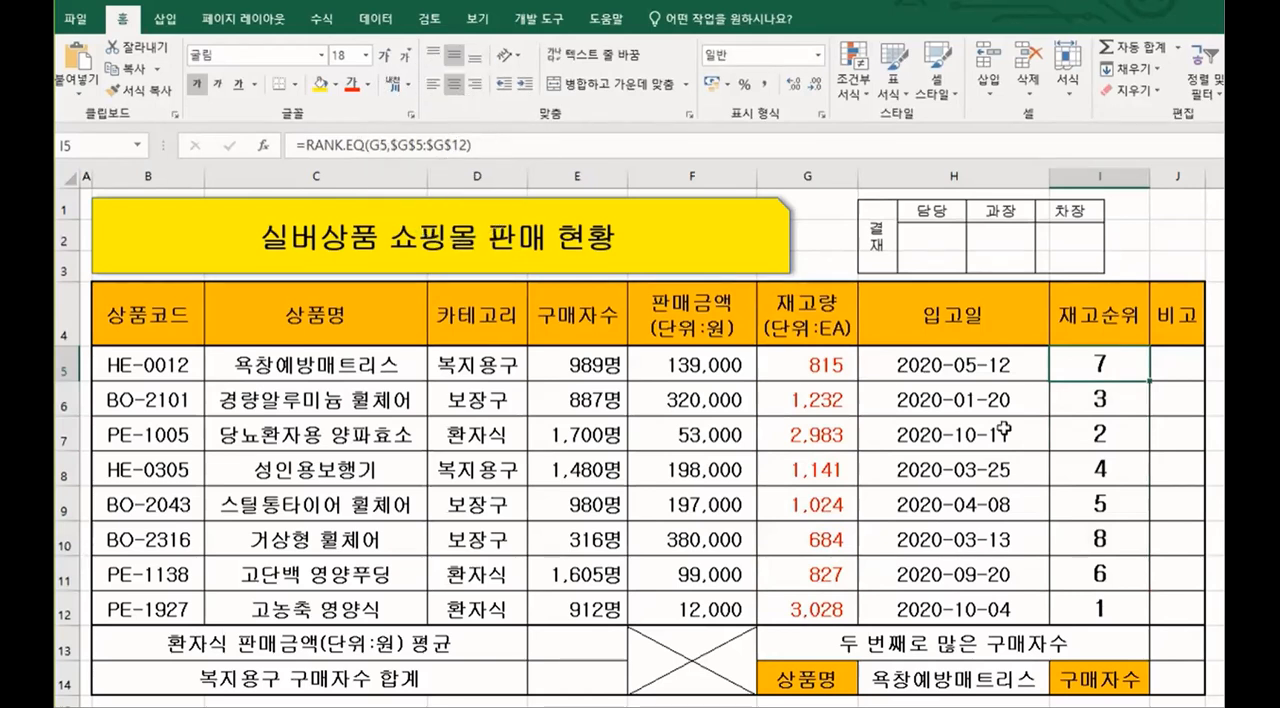
double_click(1103, 363)
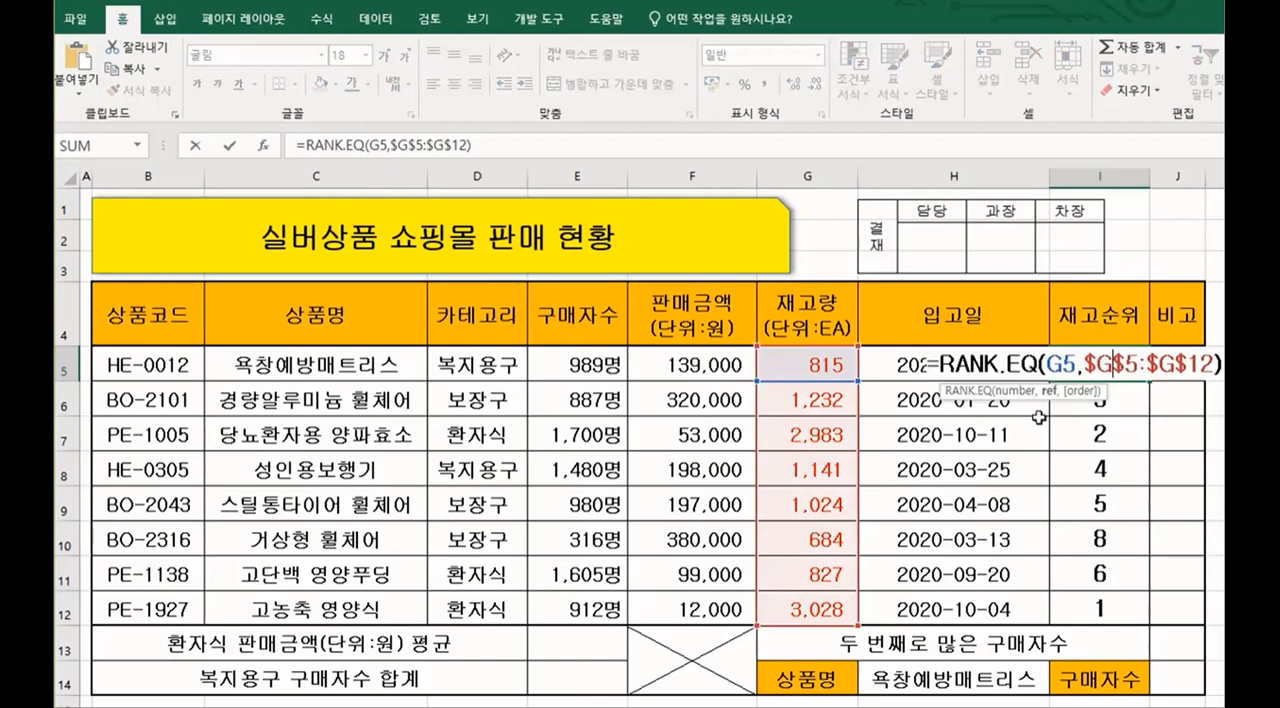
double_click(1046, 363)
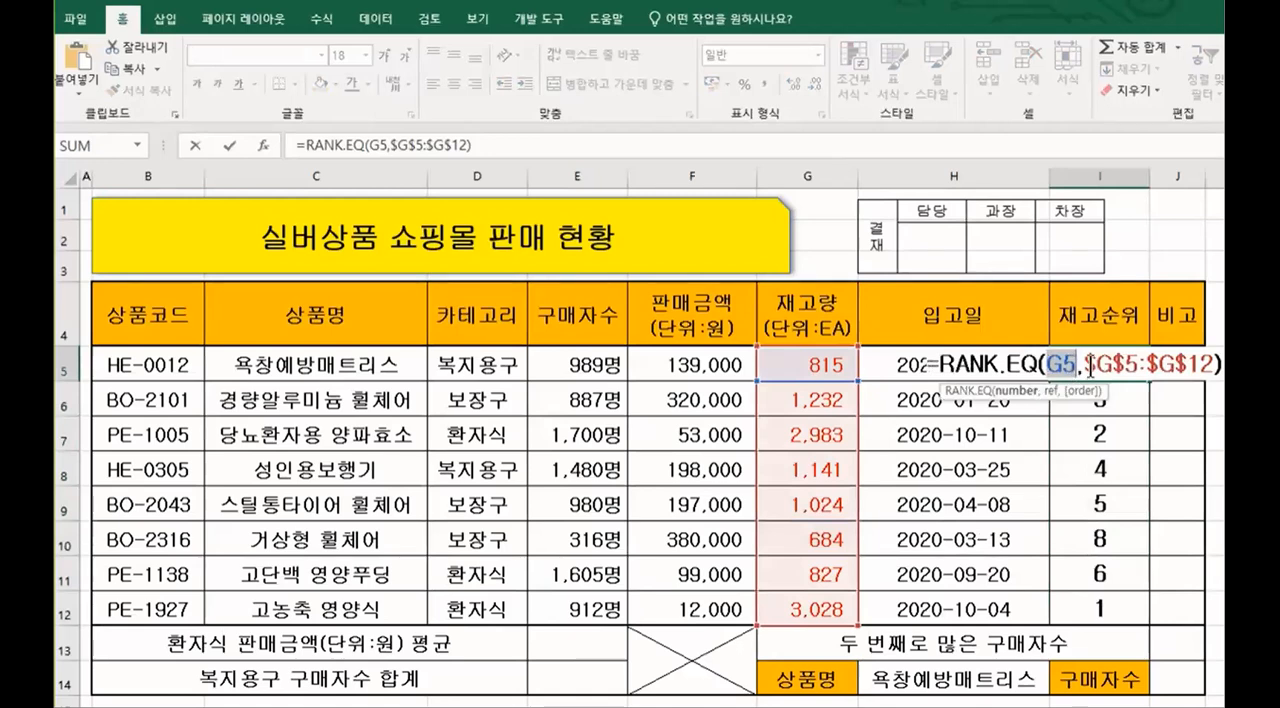
left_click_drag(1082, 363, 1179, 345)
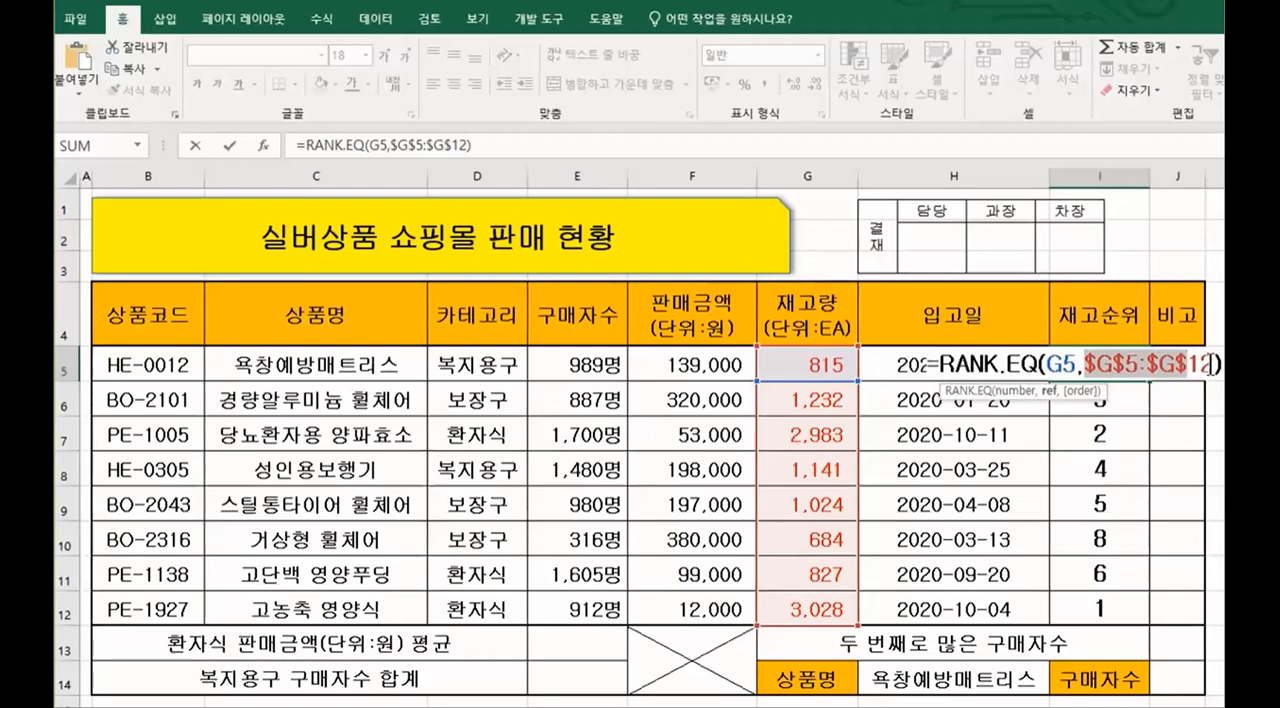
left_click(1210, 363)
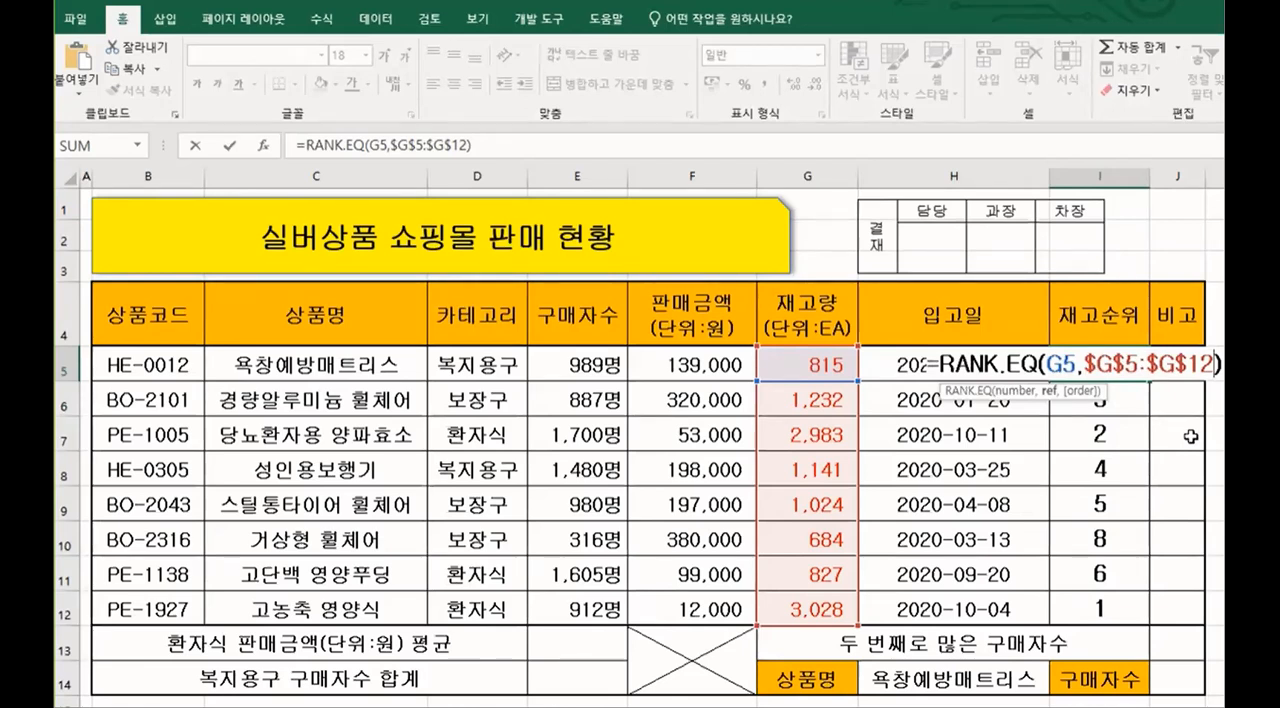
key("Return")
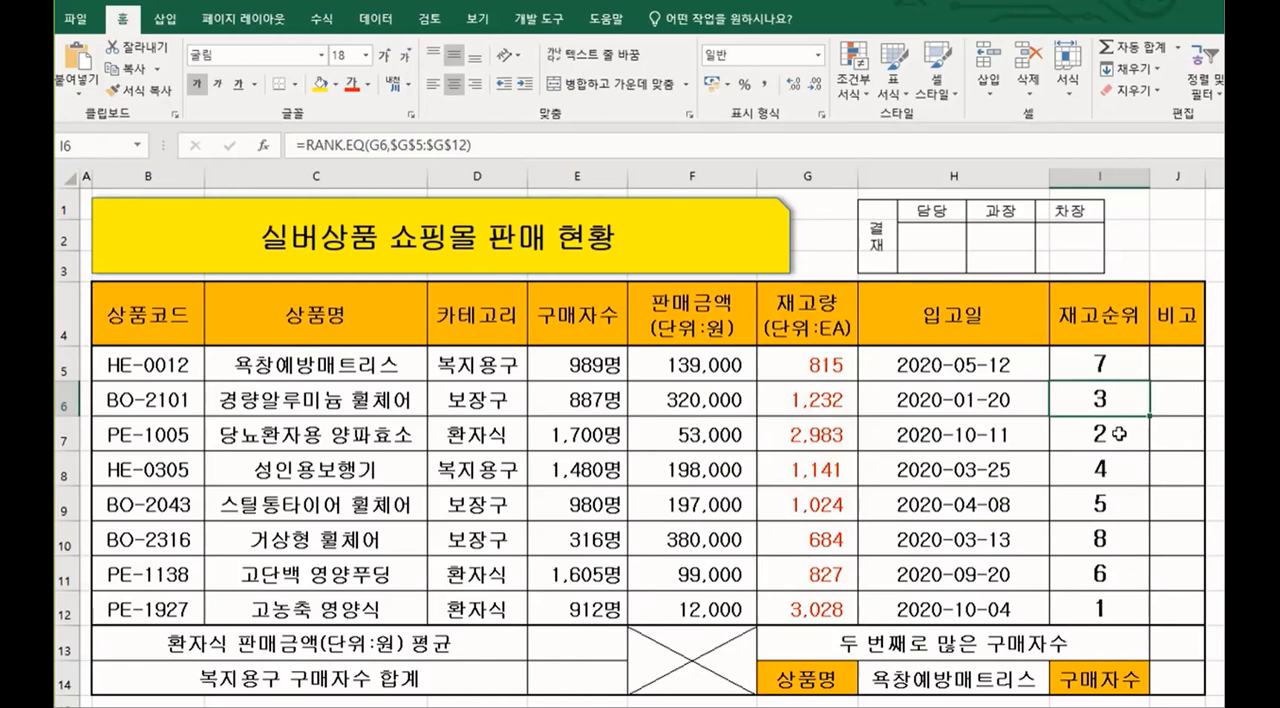
Step: Clear the rank formulas from I5:I12 in the stock rank column
left_click(1104, 363)
left_click_drag(1150, 381, 1152, 620)
key("Delete")
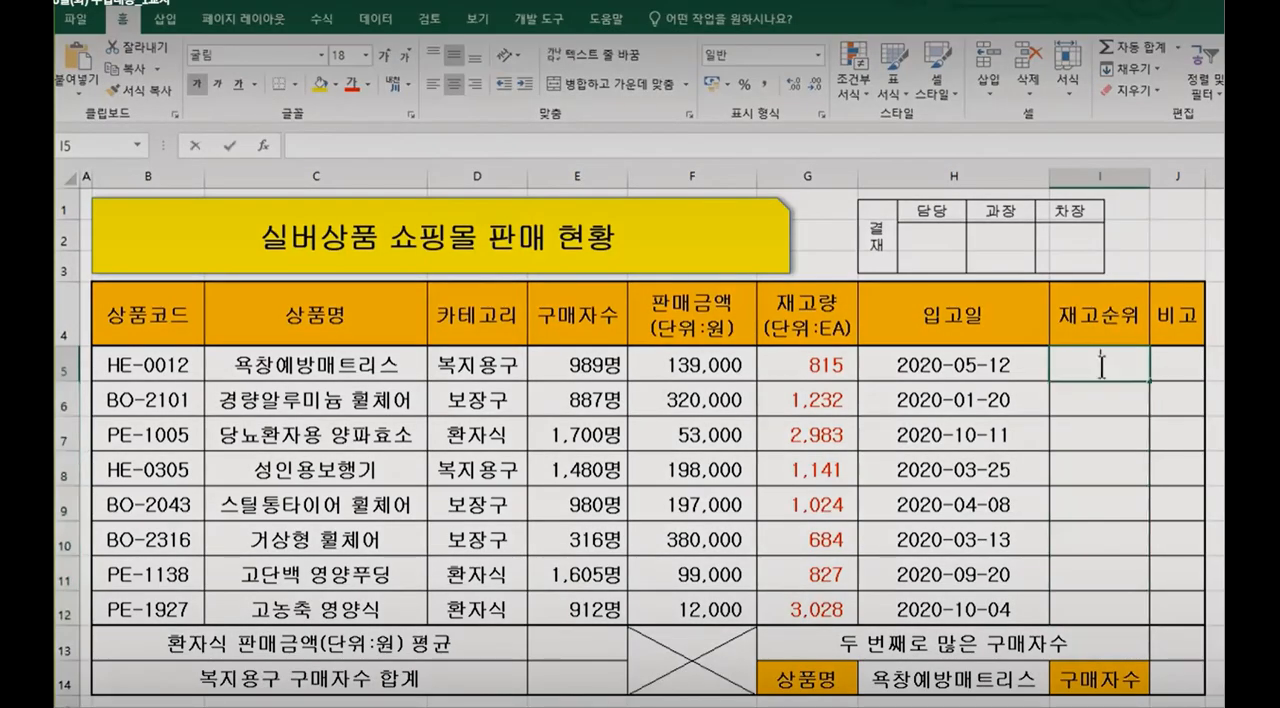
Step: Start an IF formula in I5 with the logical test E5>=1000 on the purchaser count
double_click(1101, 366)
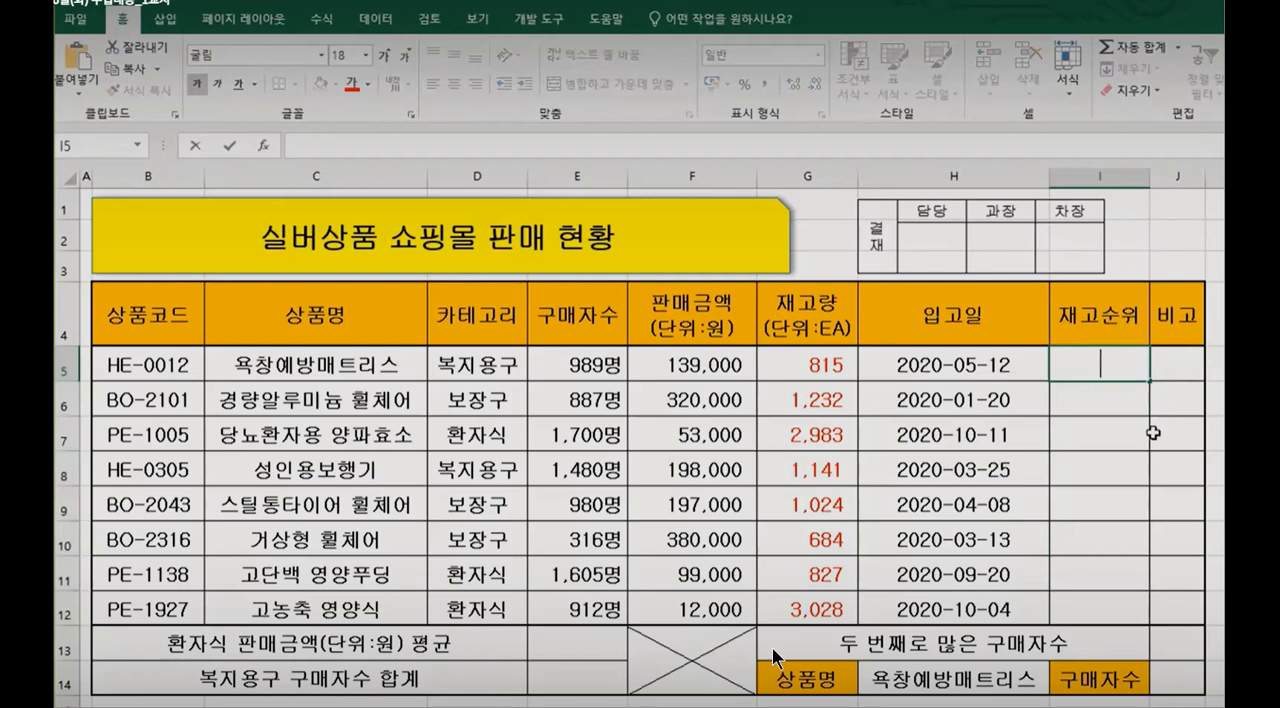
type("=")
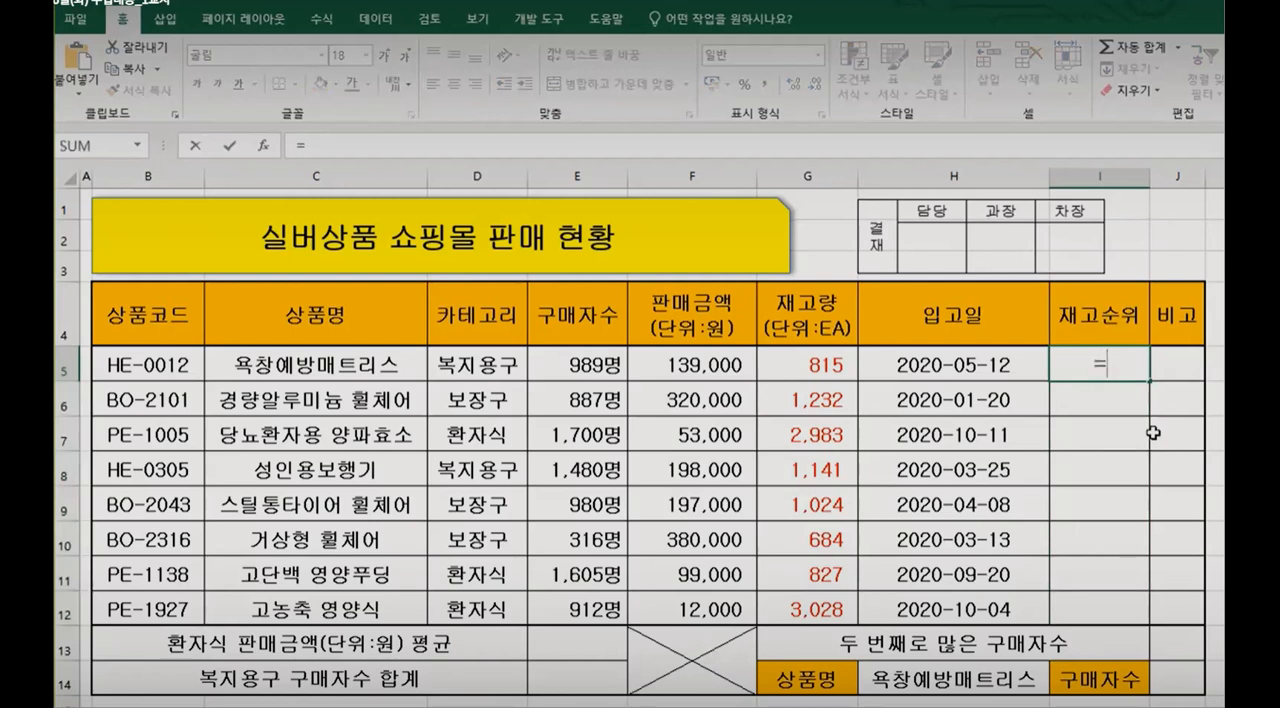
type("I")
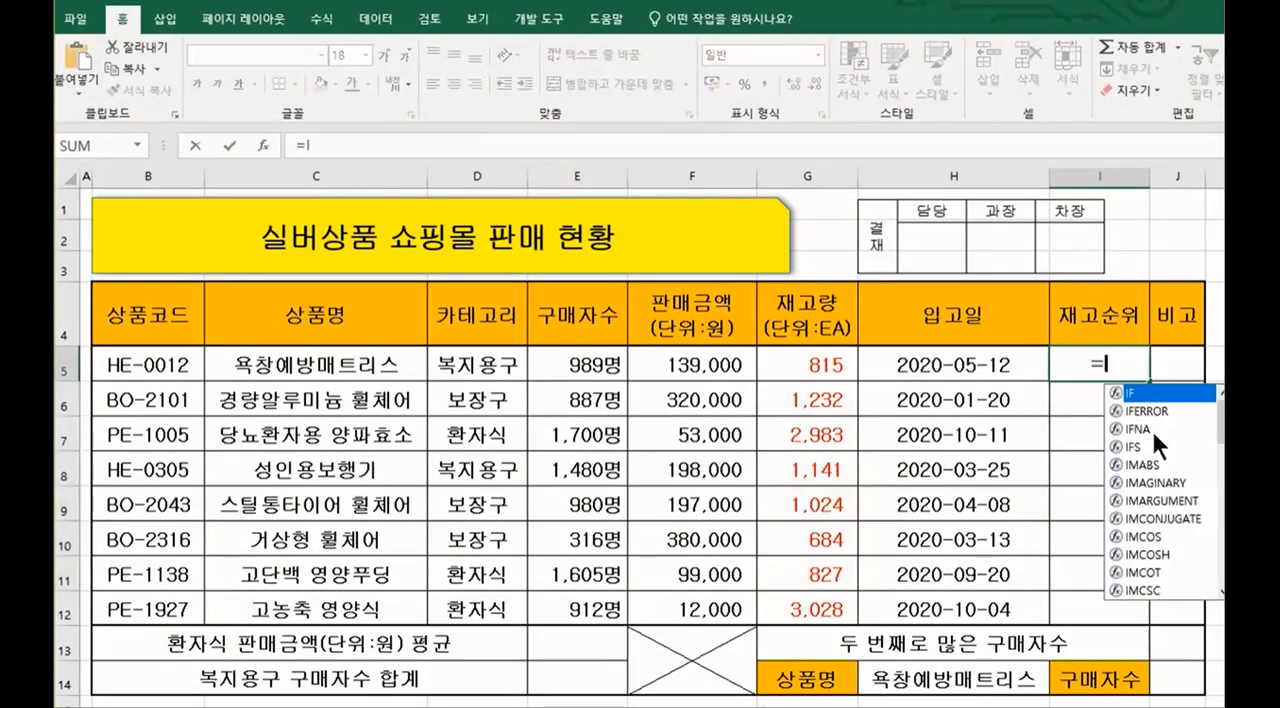
type("F(")
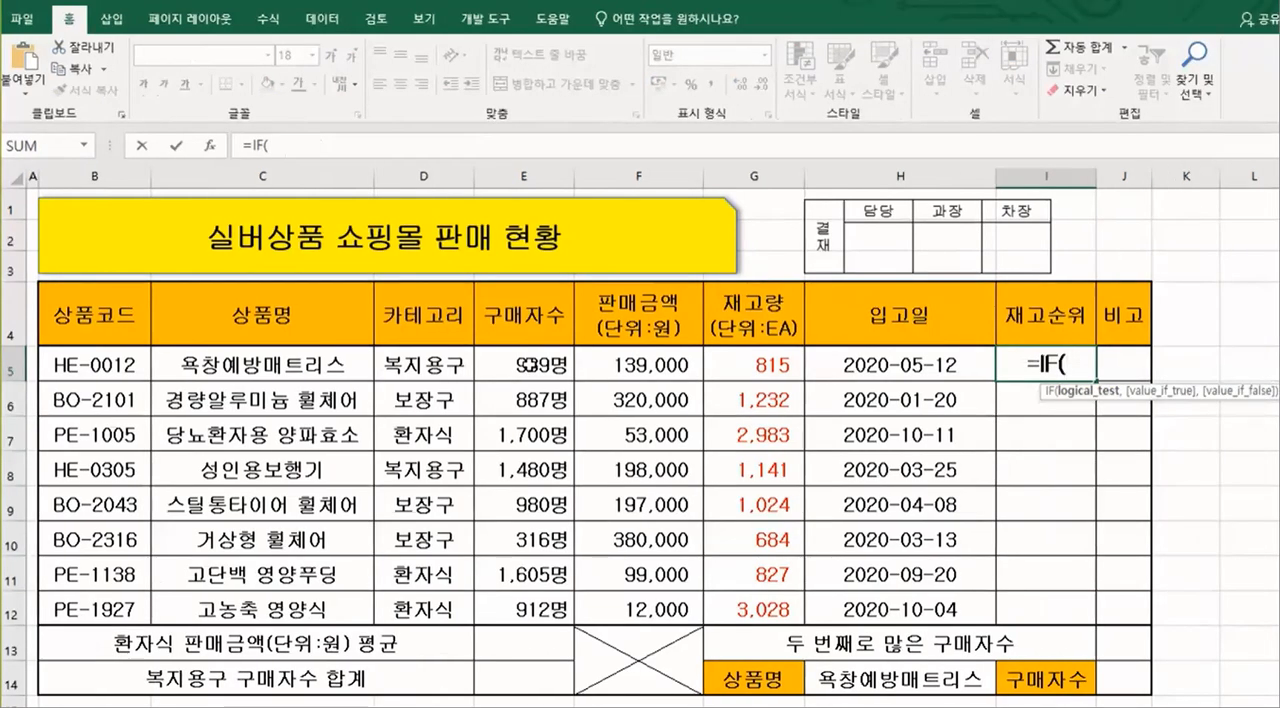
left_click(522, 366)
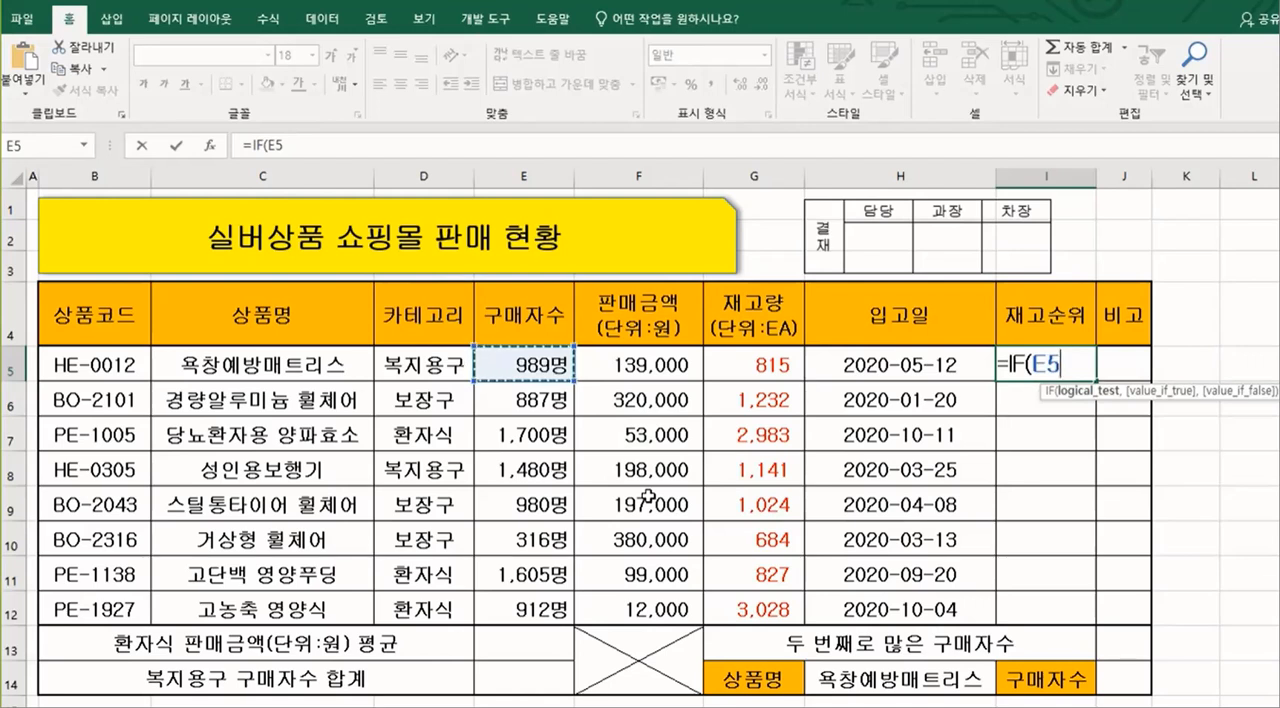
type(">")
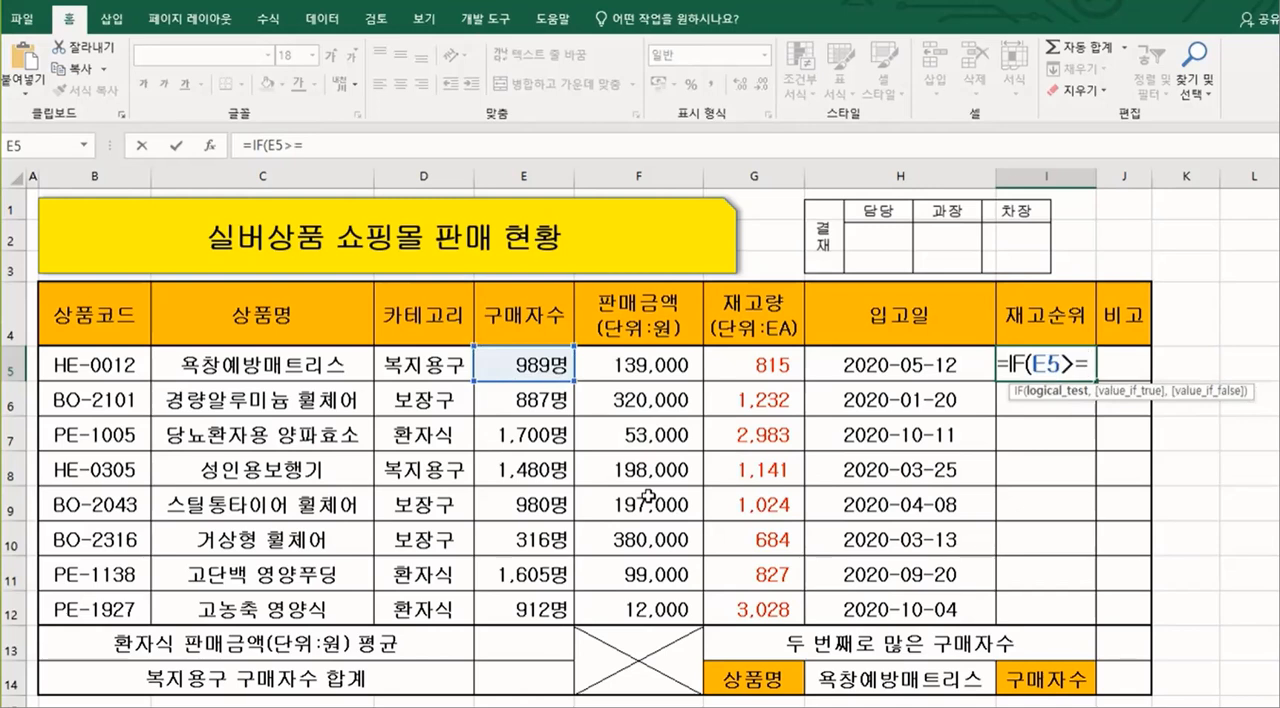
type("=1000")
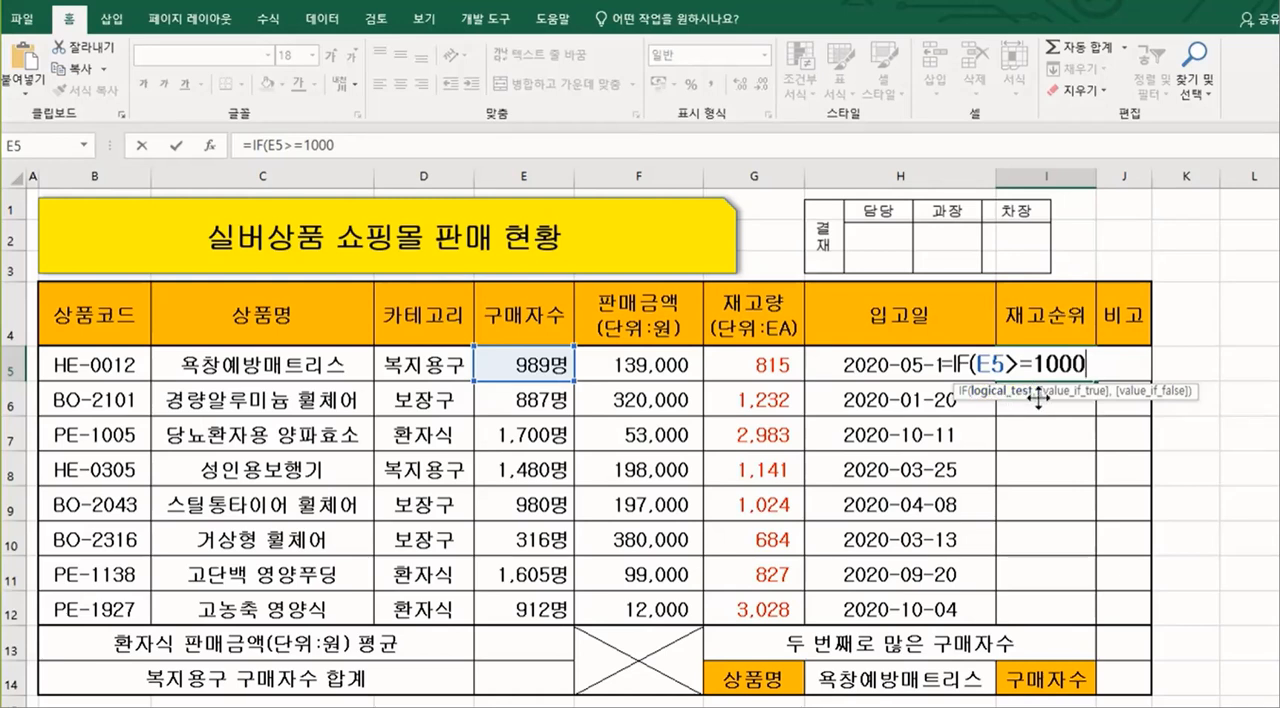
Step: Complete the IF formula with "양호" as the true value and an empty string "" as the false value
type(",")
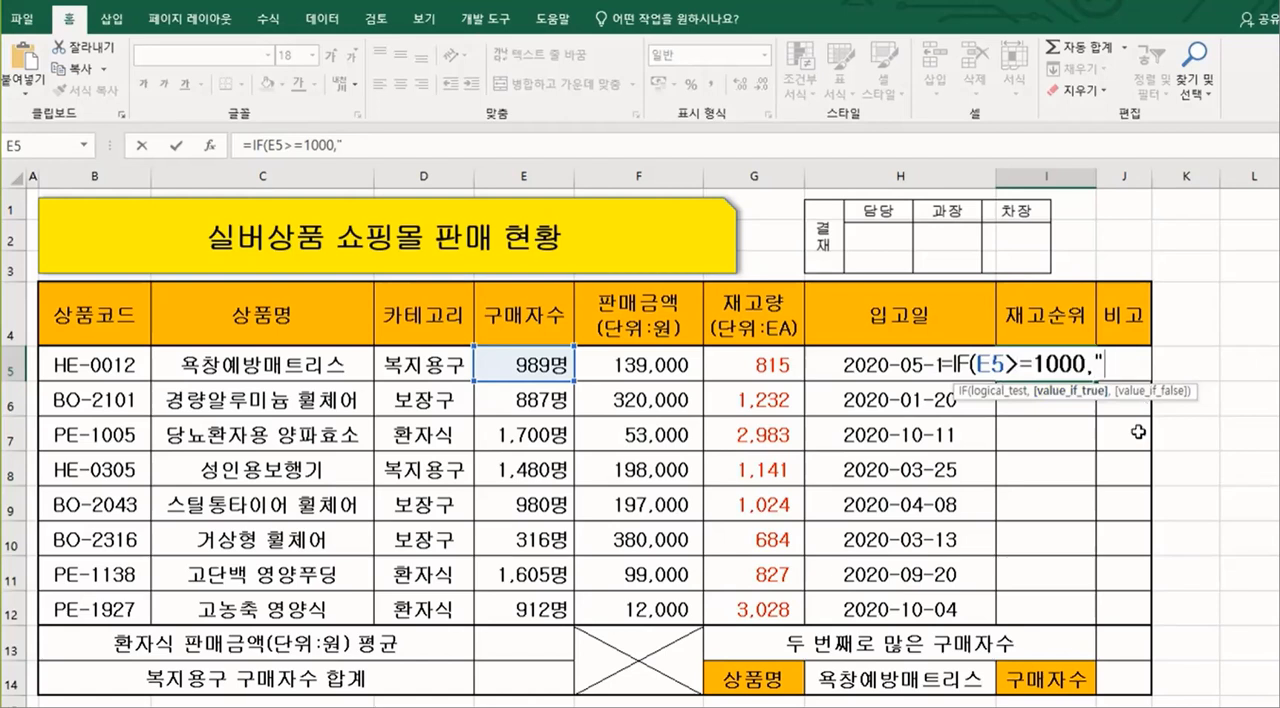
type("양호")
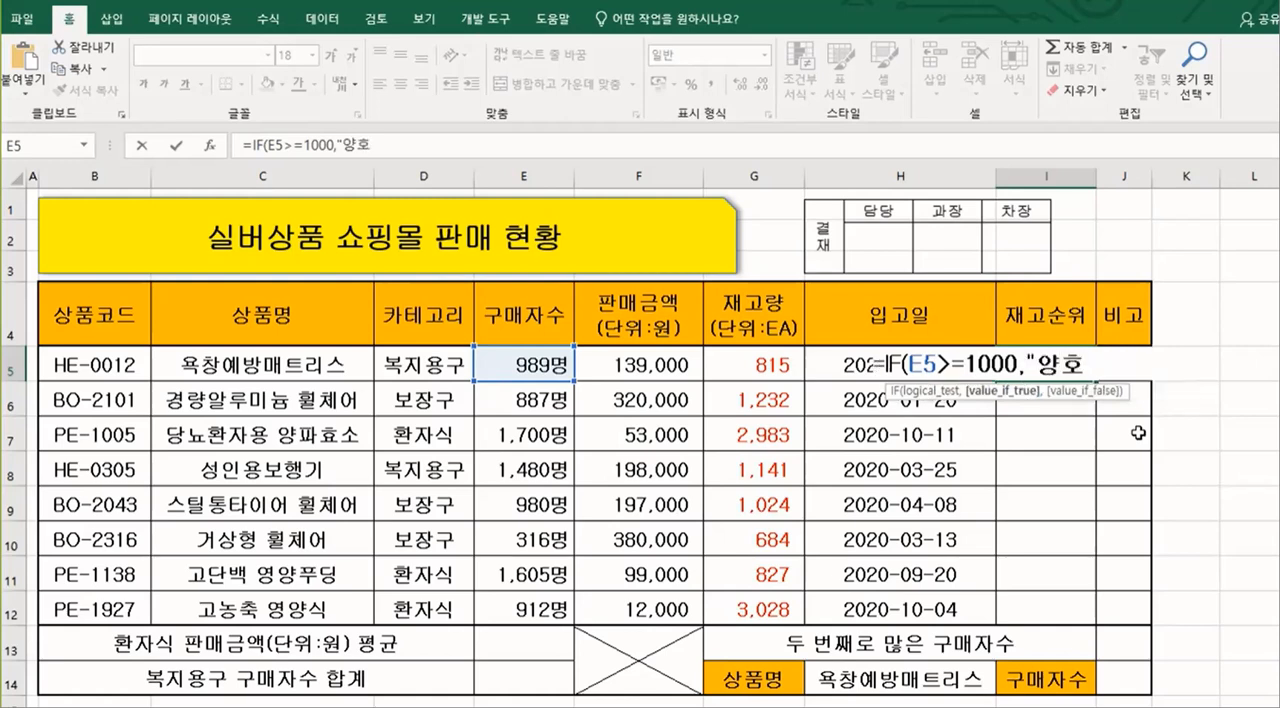
type("\",")
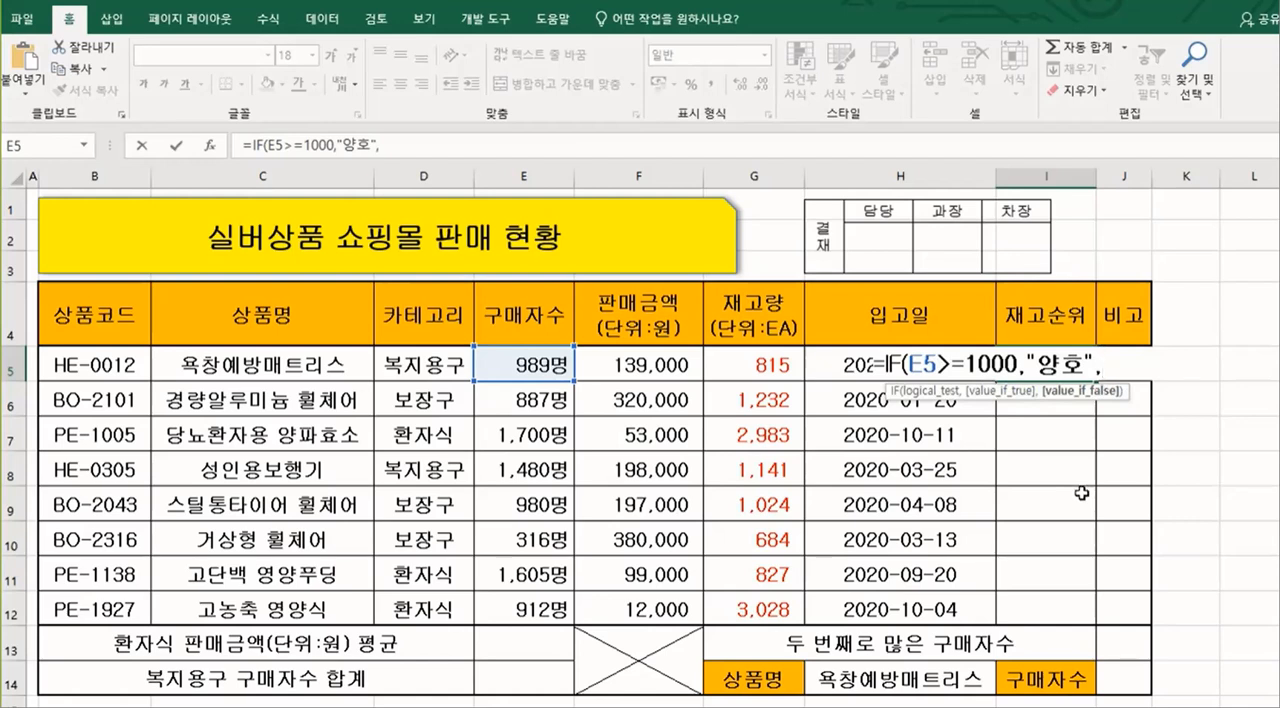
type("\"")
key("Escape")
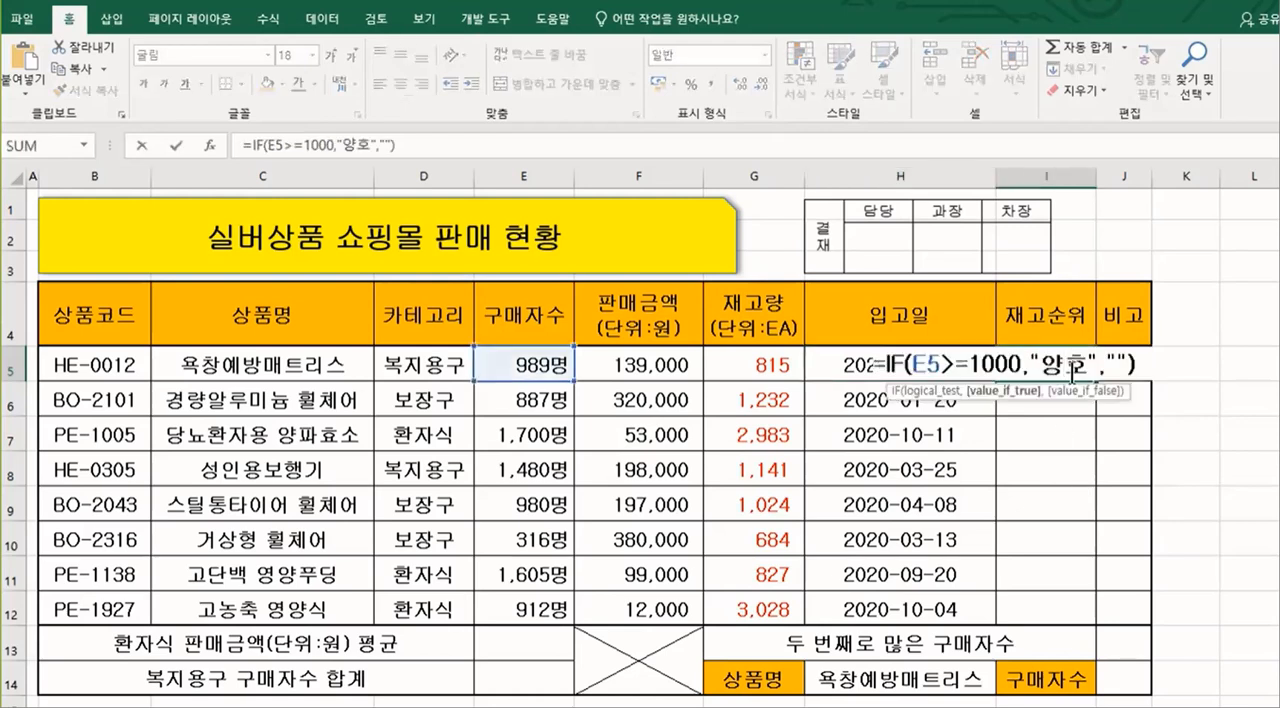
Step: Examine the arguments of the IF formula in I5, including the empty-string false value
left_click(1113, 360)
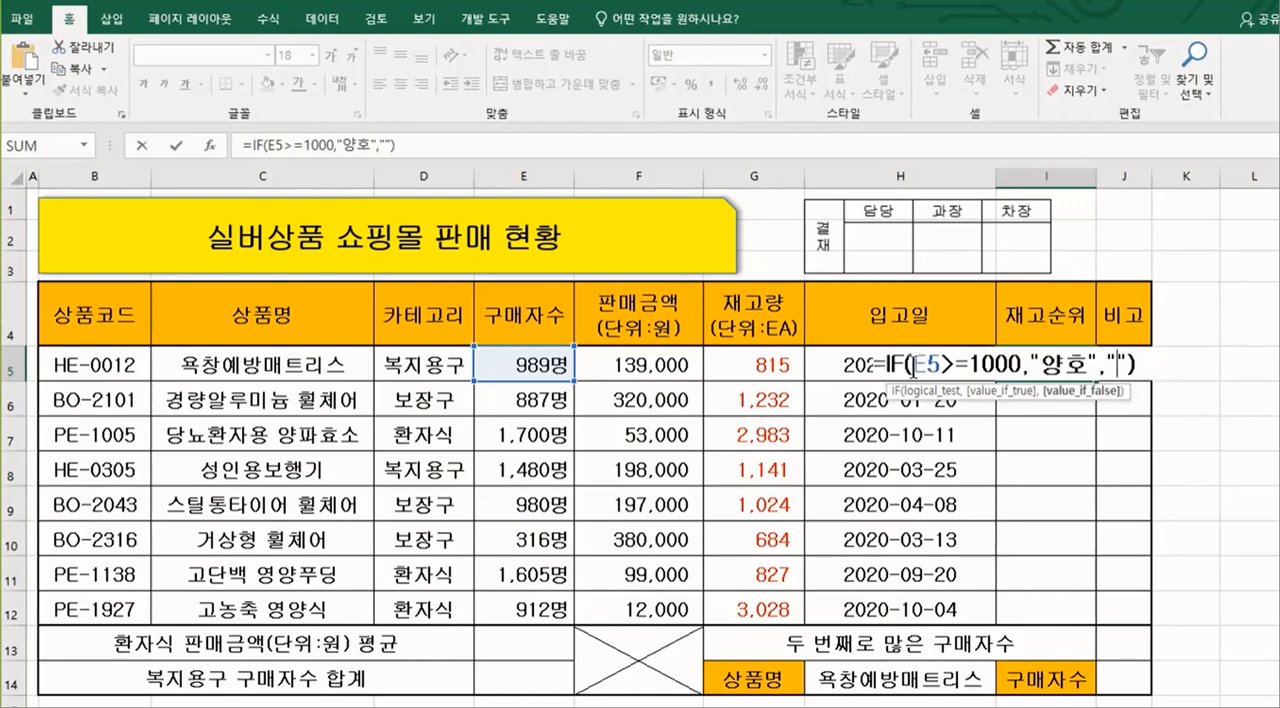
triple_click(921, 367)
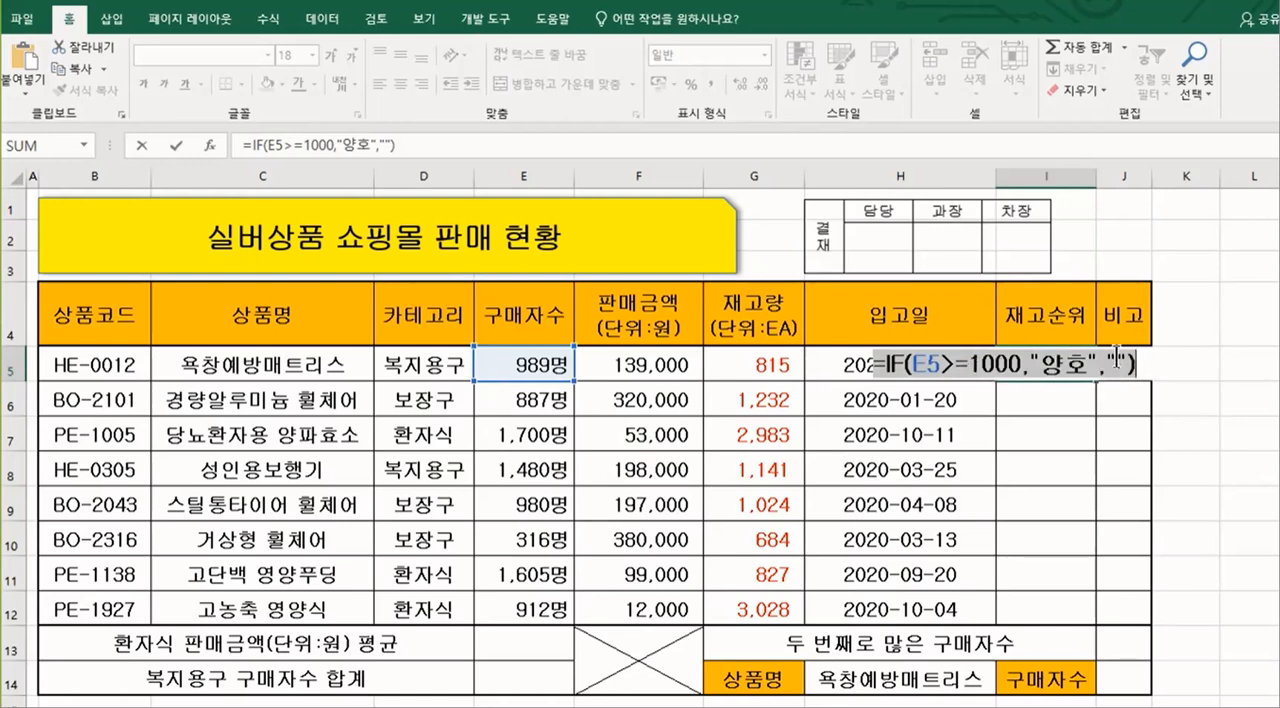
left_click(1117, 362)
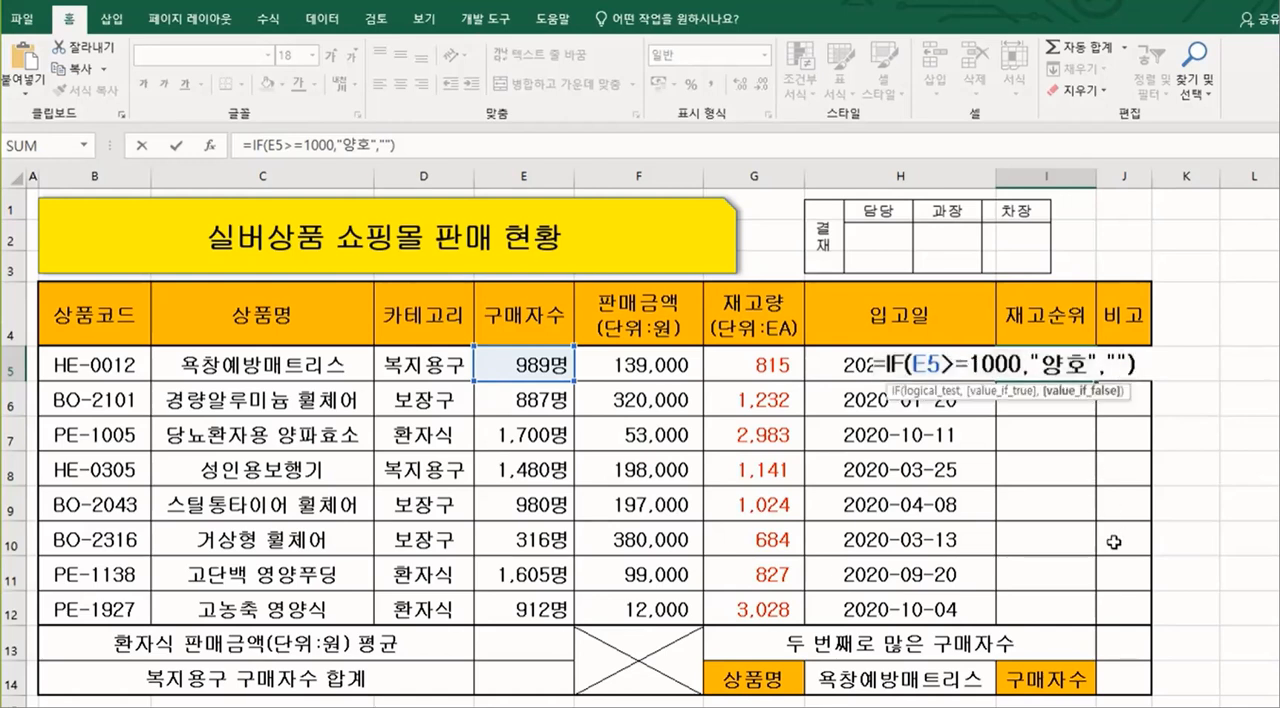
key("Return")
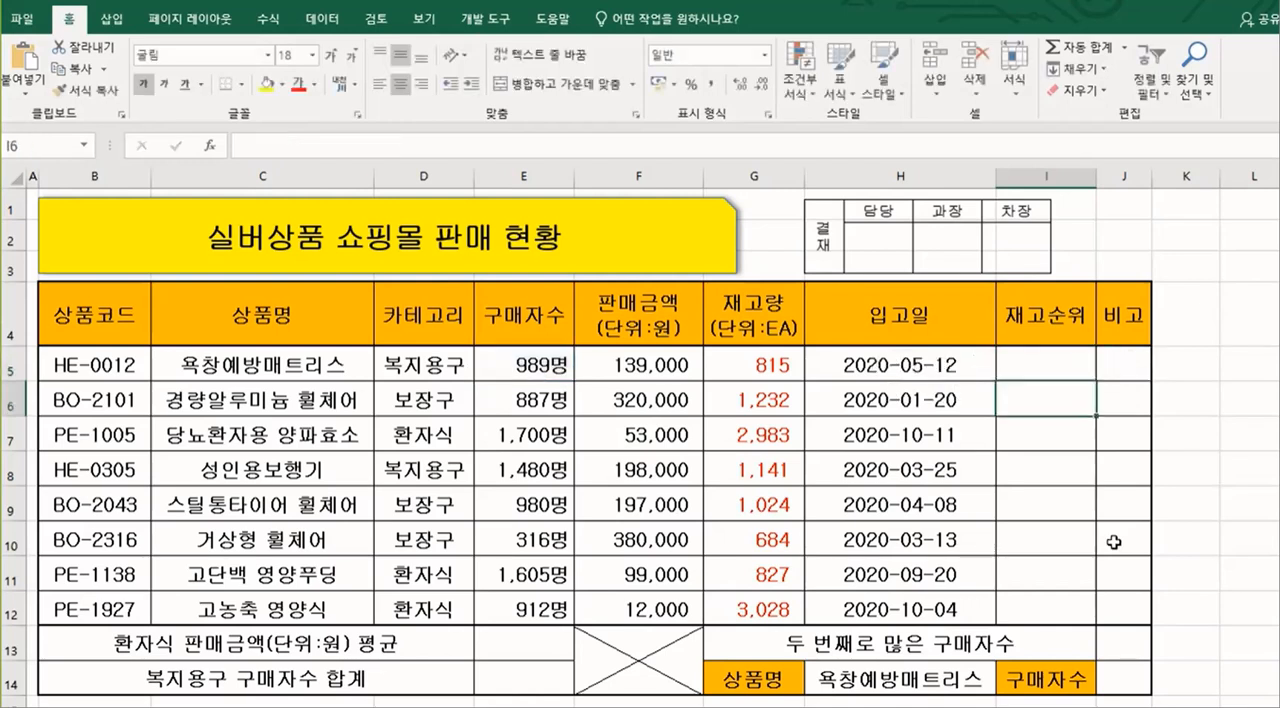
double_click(1056, 367)
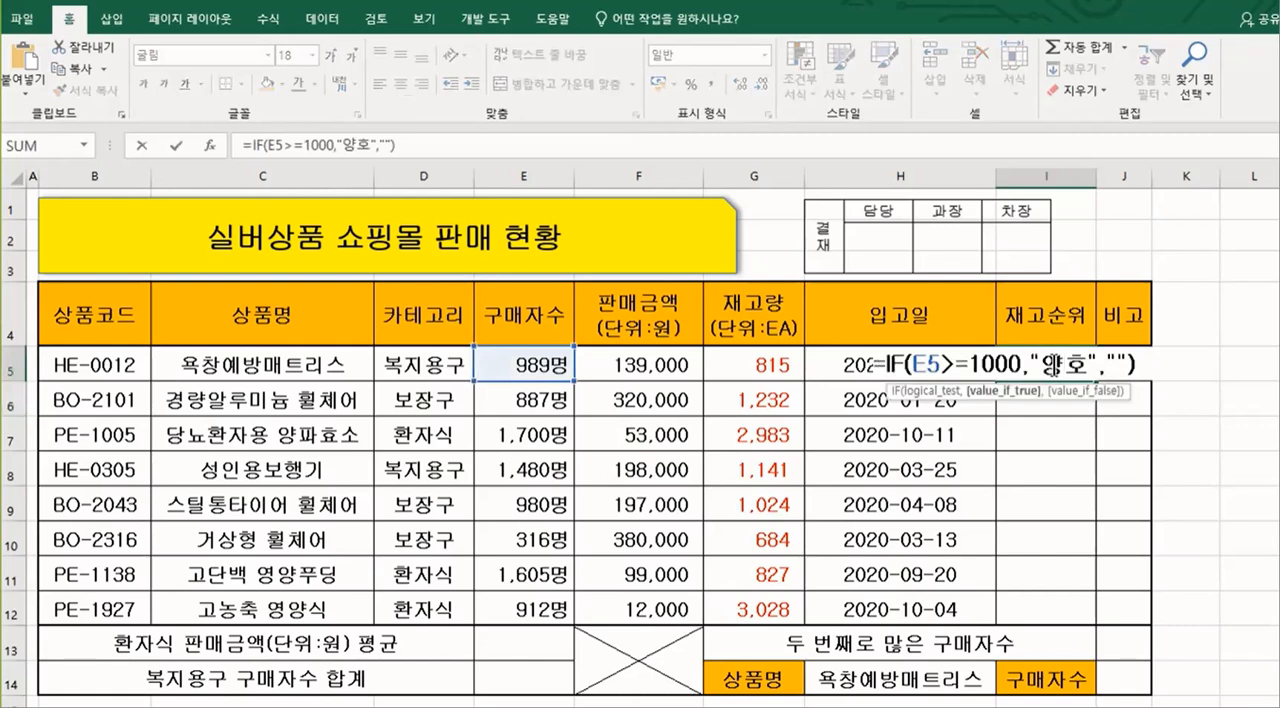
key("Return")
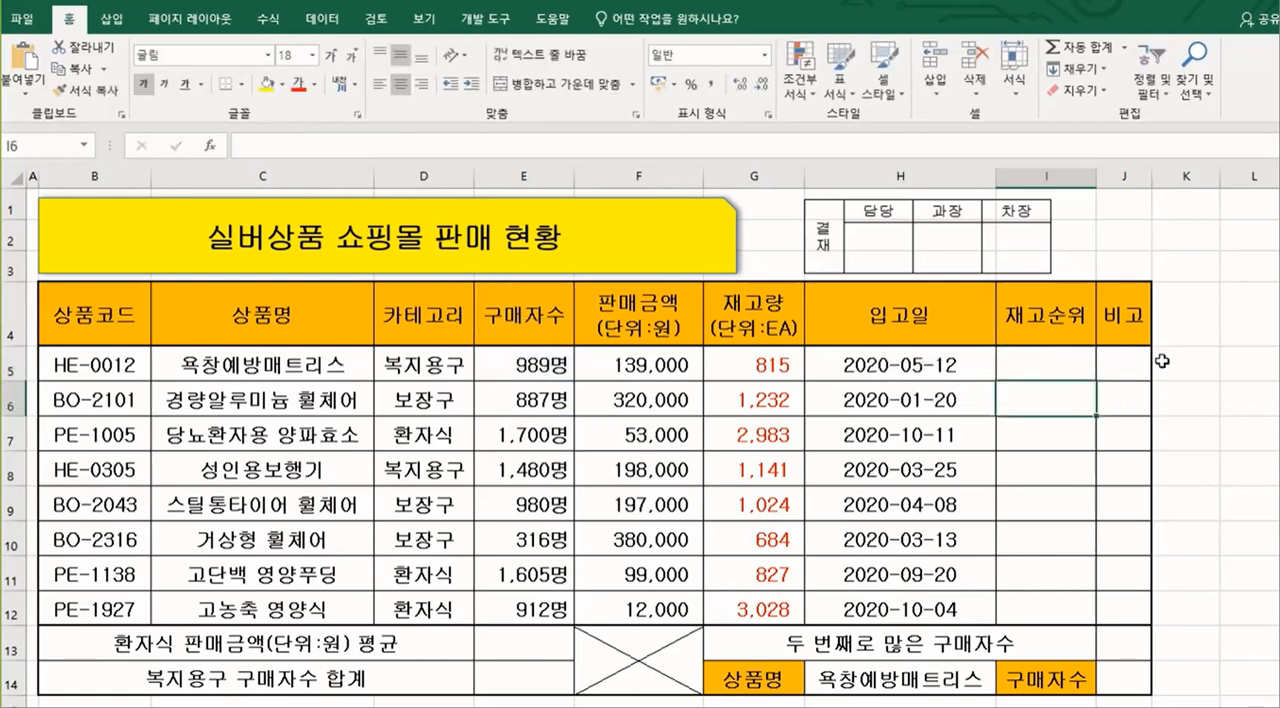
Step: Fill the IF formula from I5 down to I12 and check the results against the purchaser counts in E7 and E8
left_click(1043, 372)
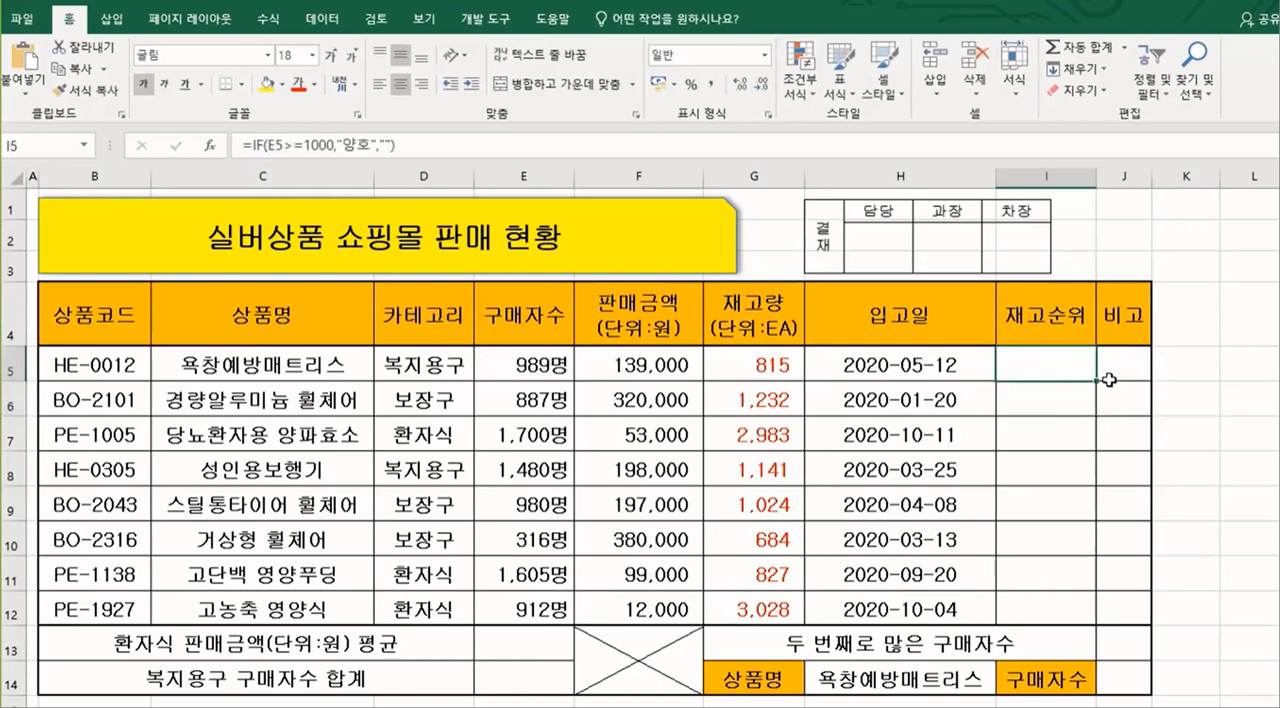
left_click_drag(1101, 380, 1100, 622)
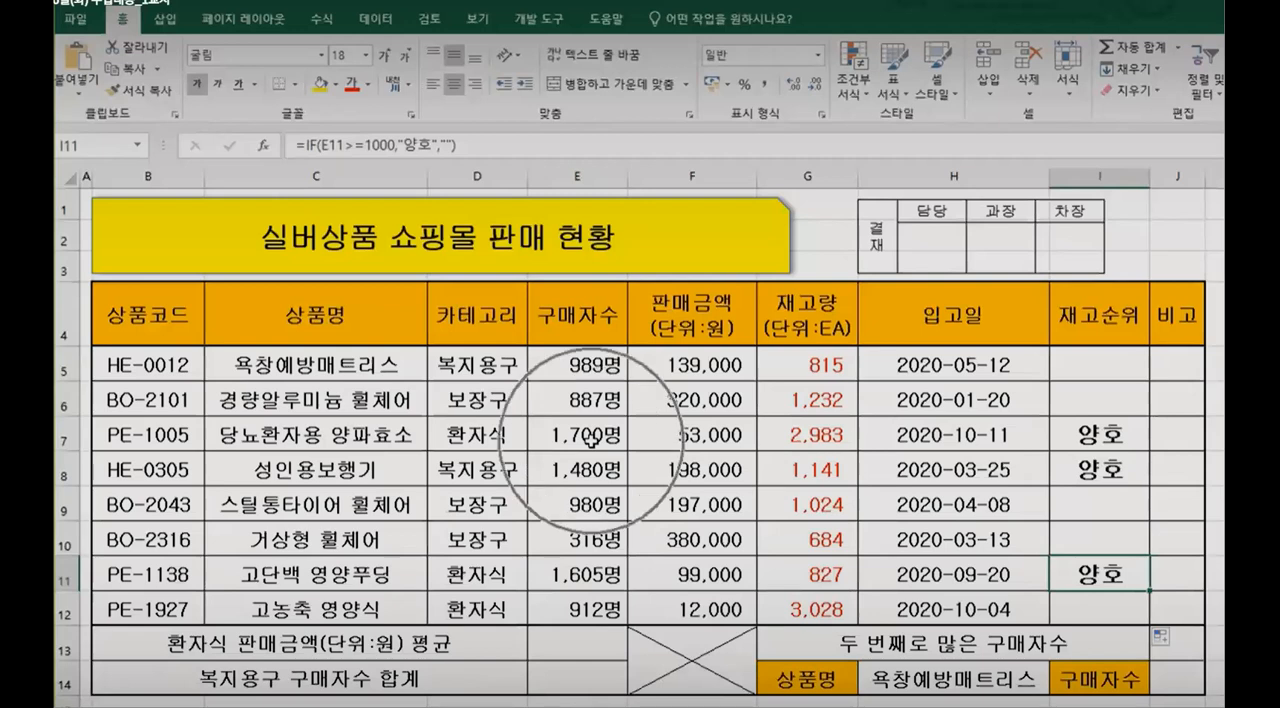
left_click(593, 440)
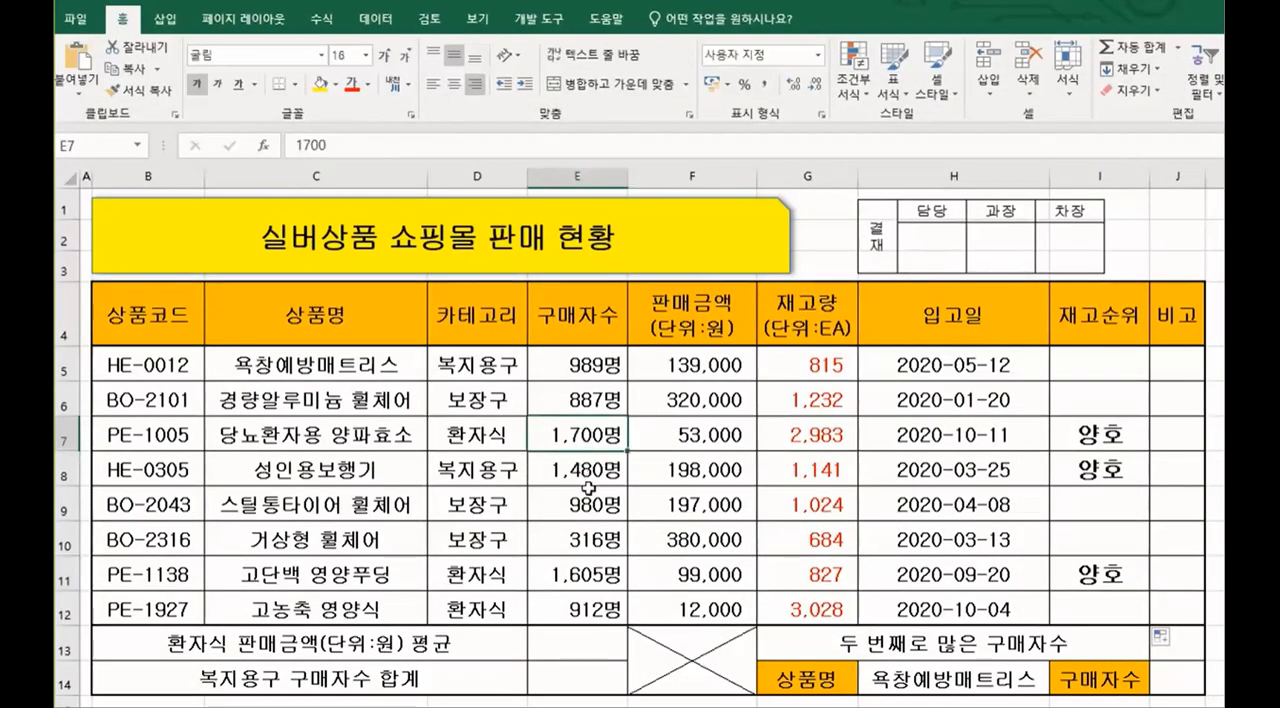
left_click(588, 472)
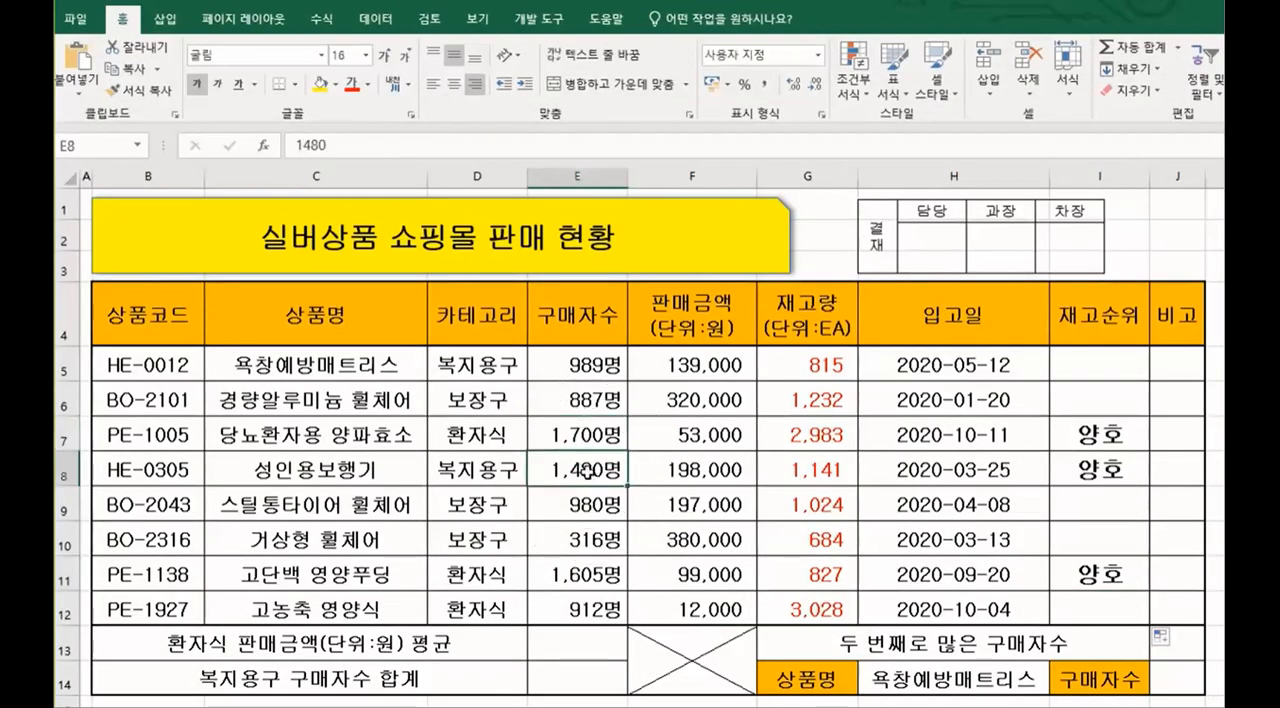
Step: Check the filled IF results in the stock rank column against the purchaser counts in E5:E12
left_click(597, 578)
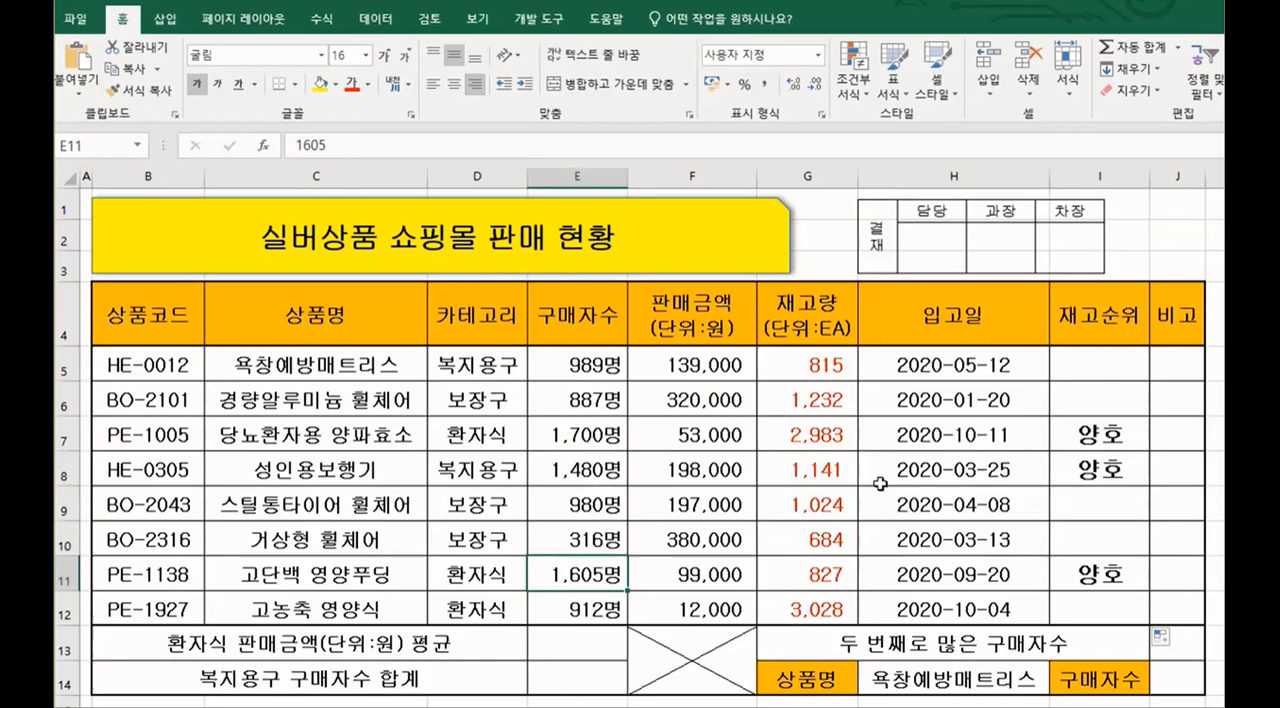
left_click(1102, 362)
left_click(1108, 398)
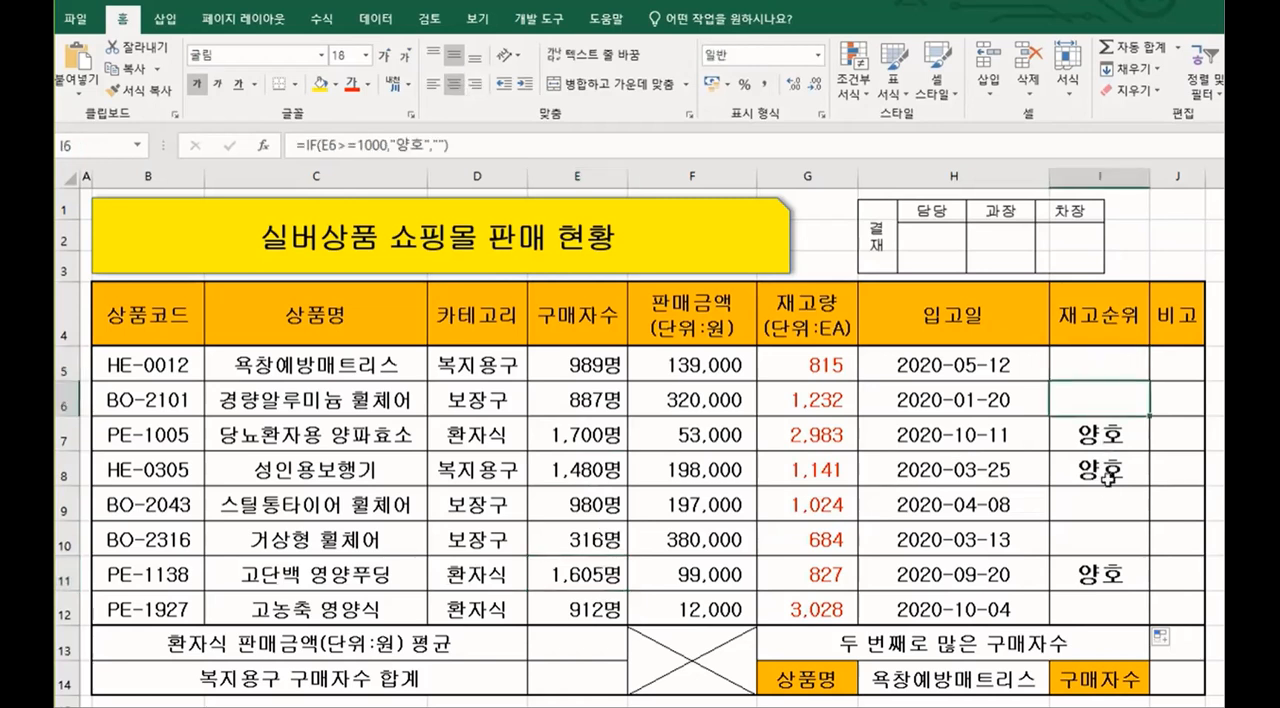
left_click(1107, 498)
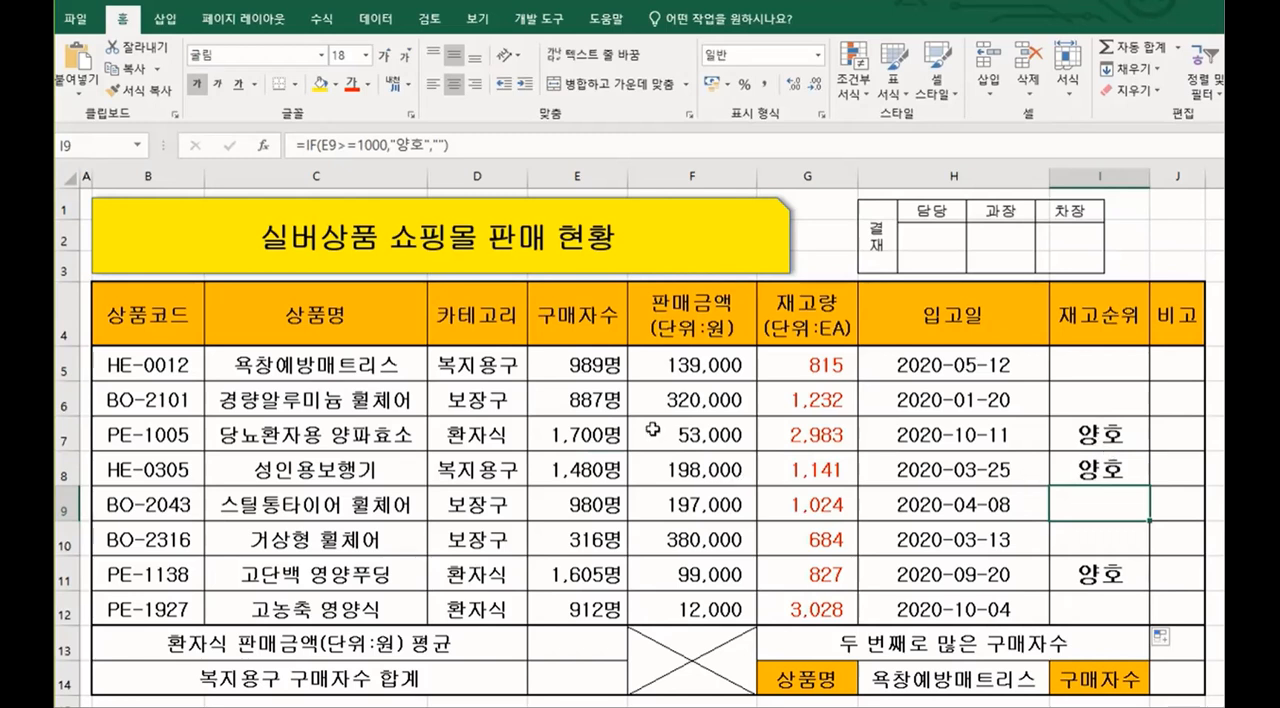
left_click(614, 369)
left_click_drag(614, 369, 610, 608)
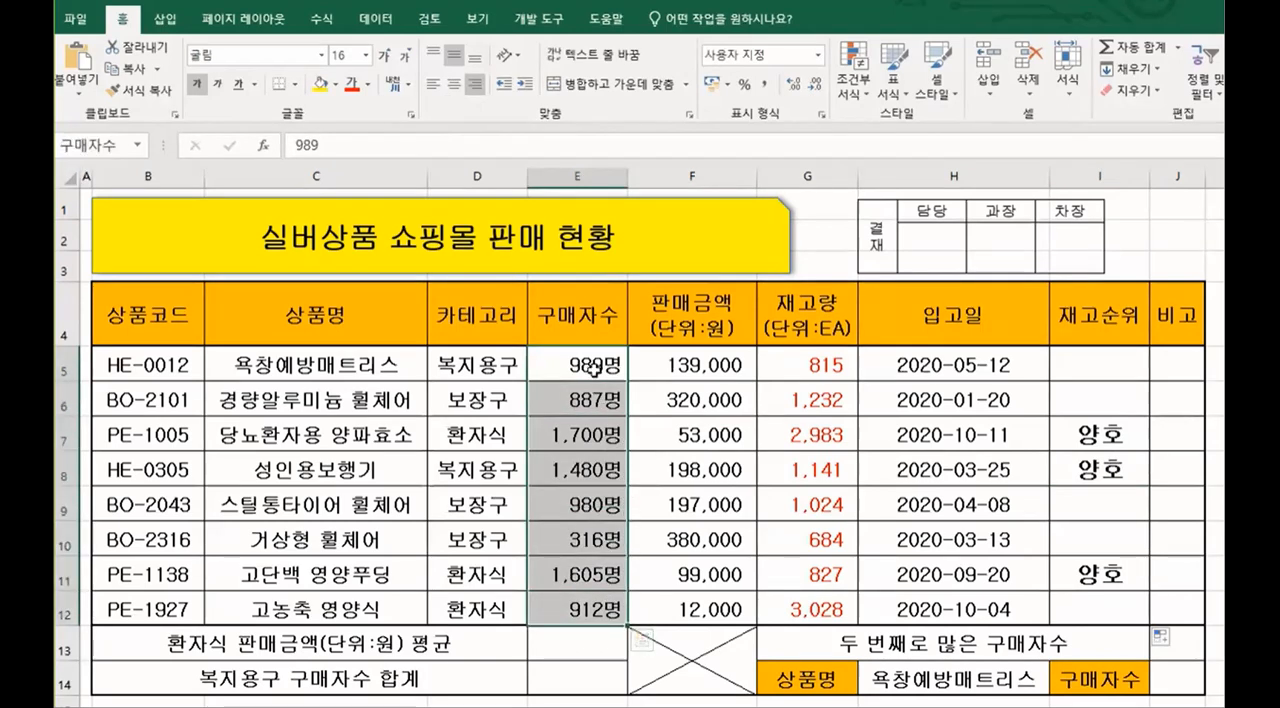
left_click(1110, 369)
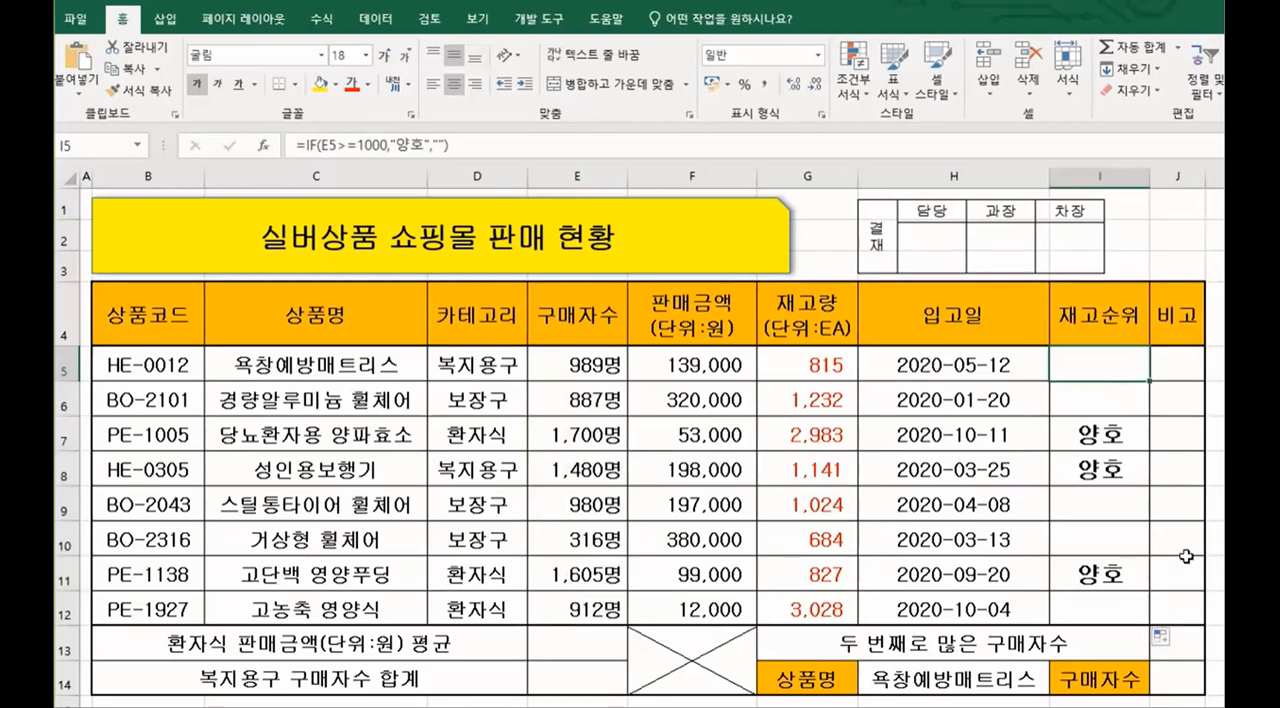
Step: Examine the IF formula in I5, focusing on the logical test E5>=1000 and the value arguments
double_click(1126, 373)
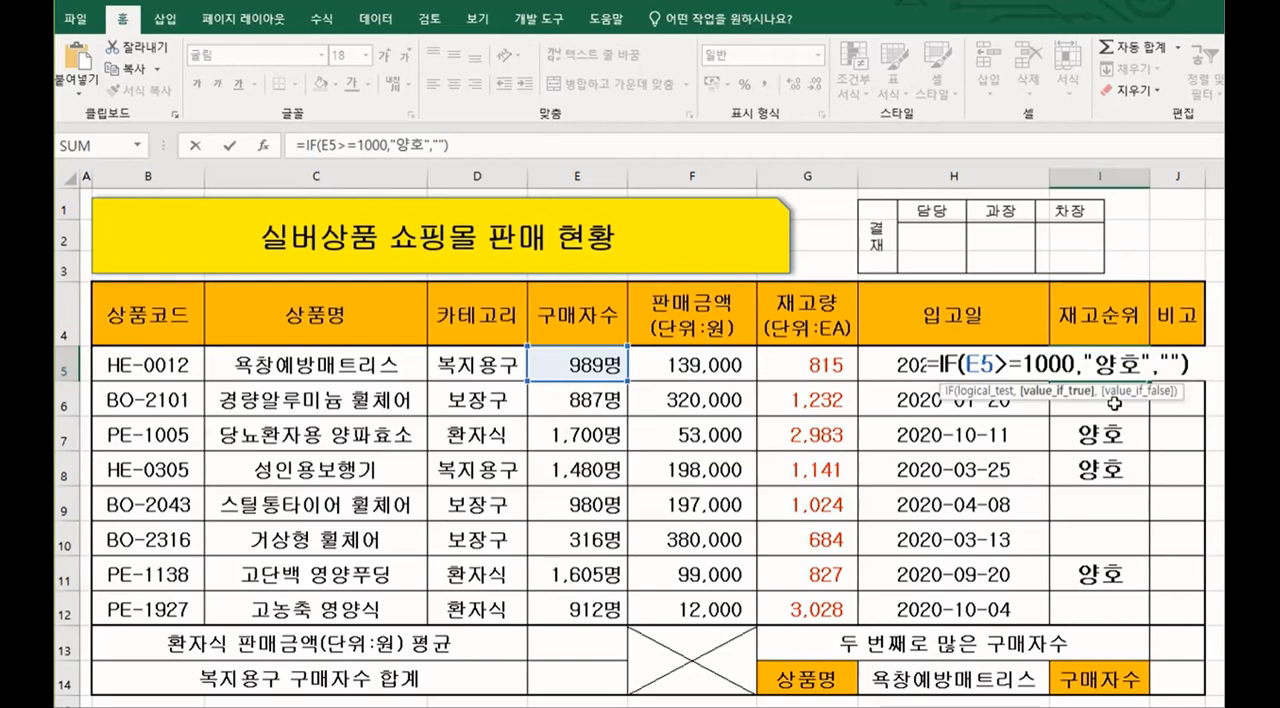
key("Return")
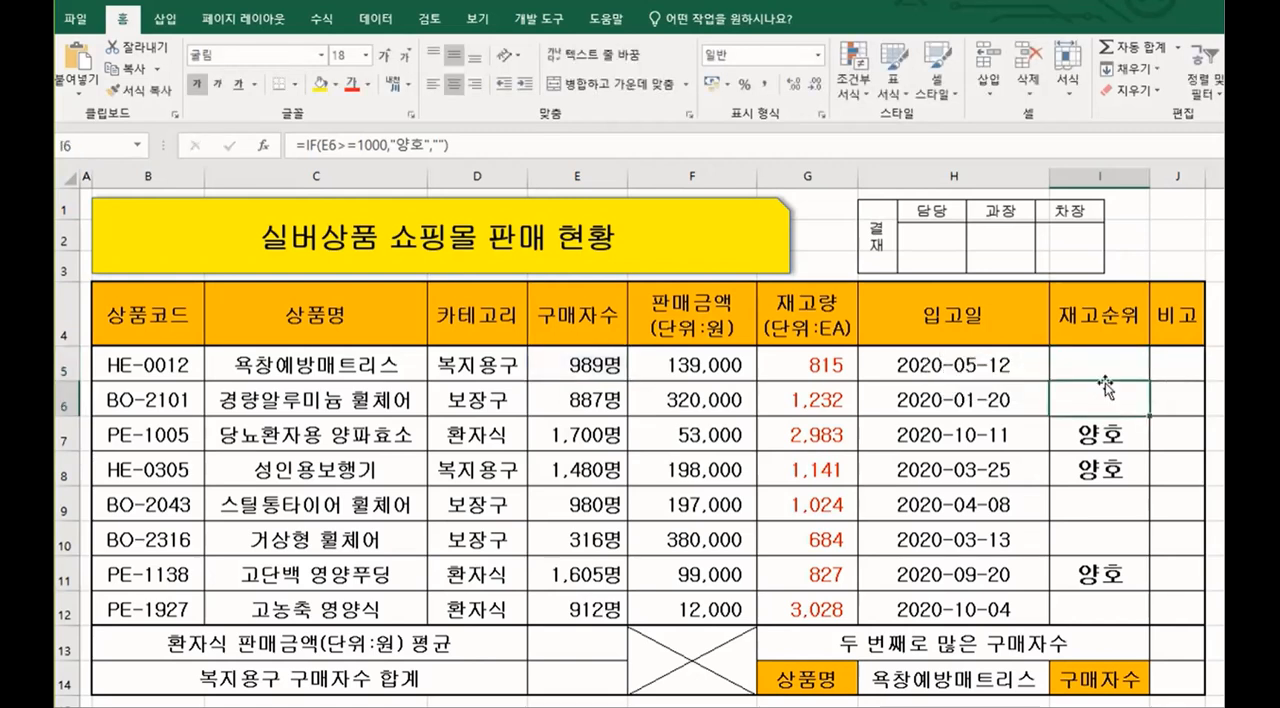
double_click(1114, 365)
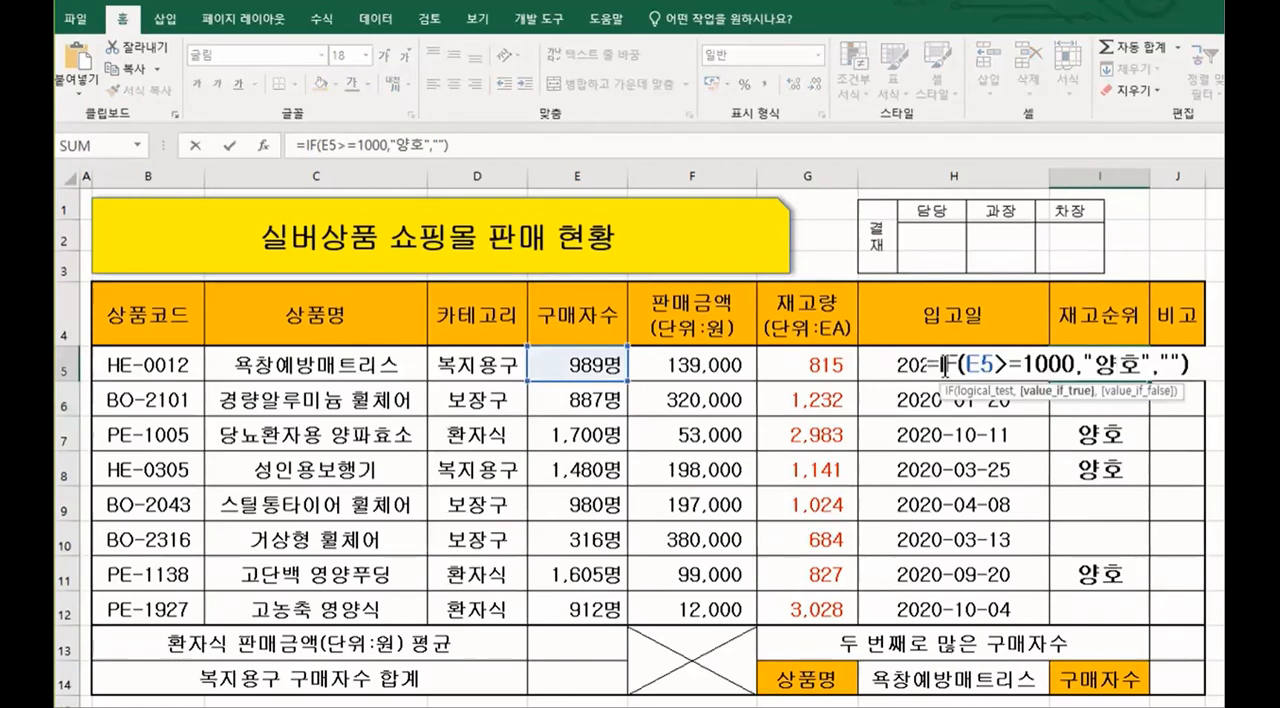
left_click_drag(940, 368, 1093, 372)
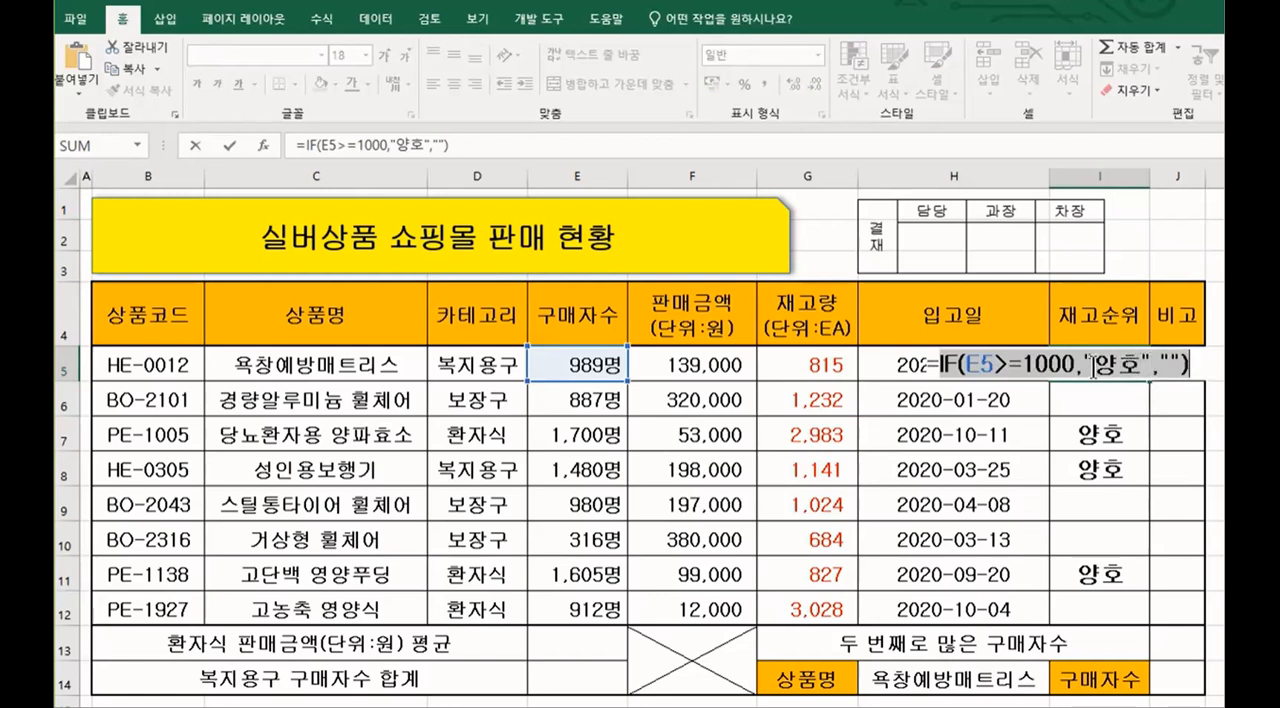
key("shift+Right")
left_click_drag(960, 365, 1075, 357)
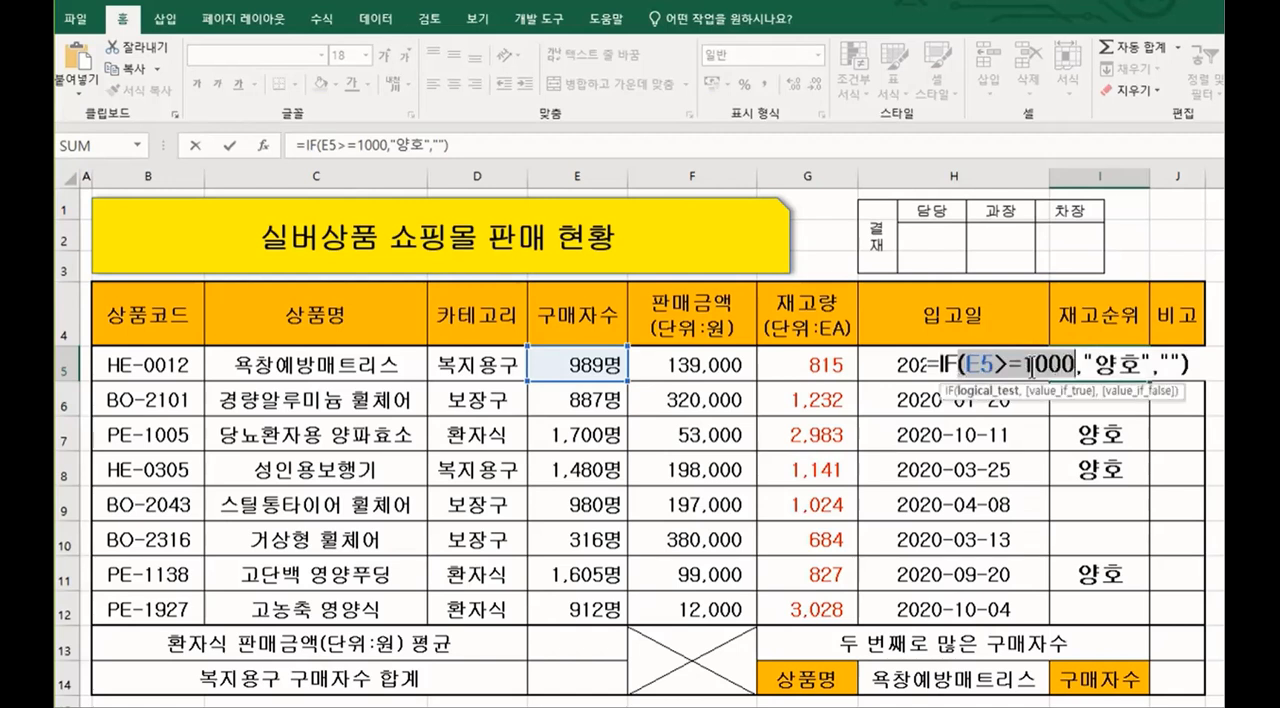
left_click(1002, 366)
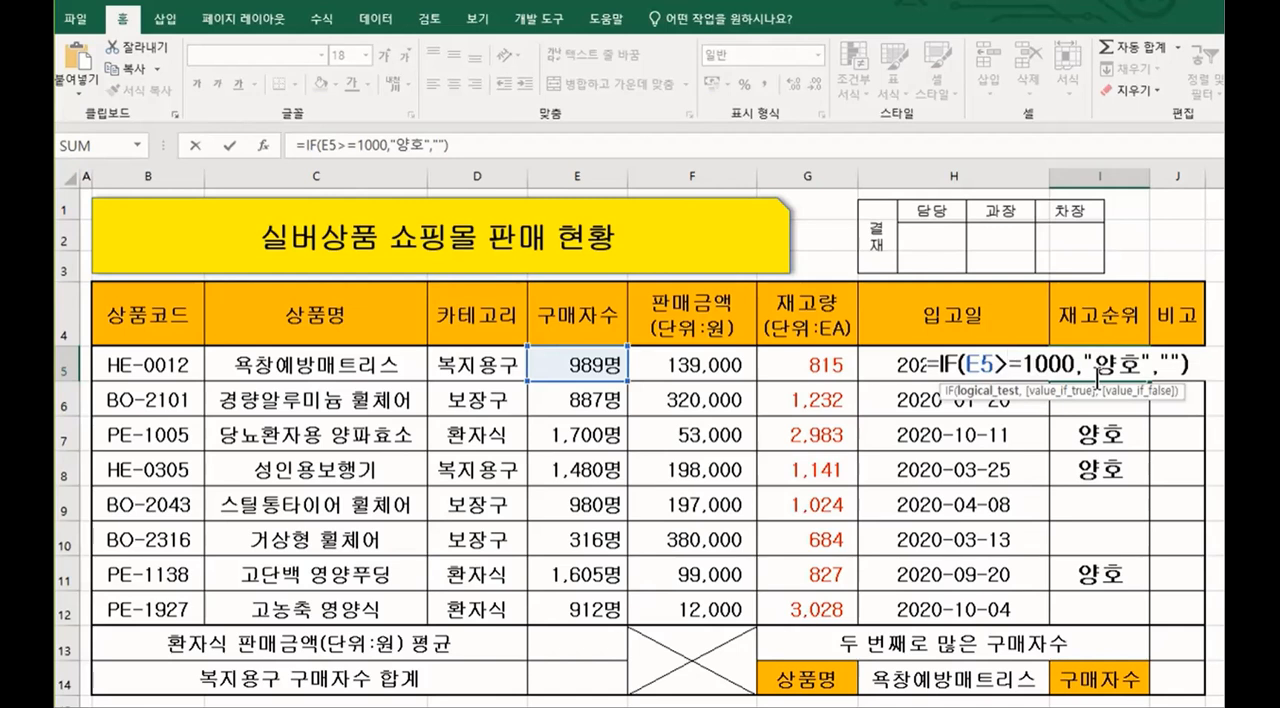
key("Return")
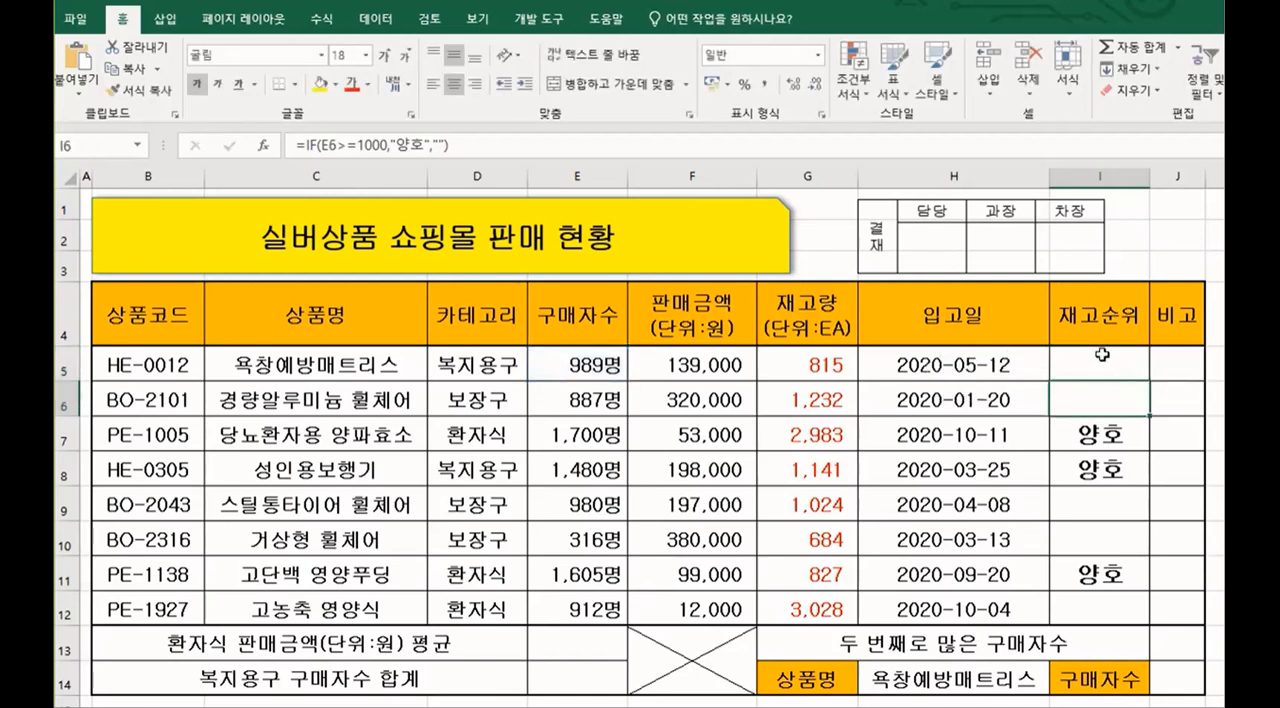
Step: Overwrite the formula in I5 with a new one that starts with the IF function
left_click(1102, 354)
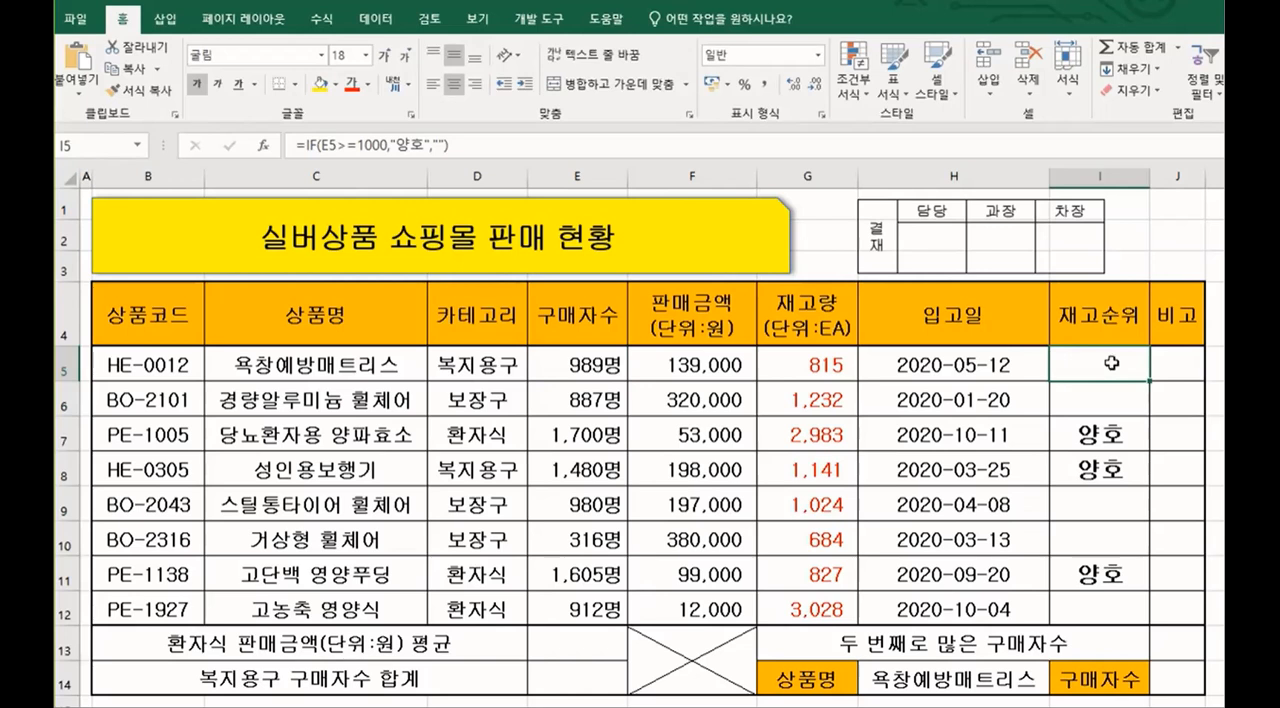
type("=")
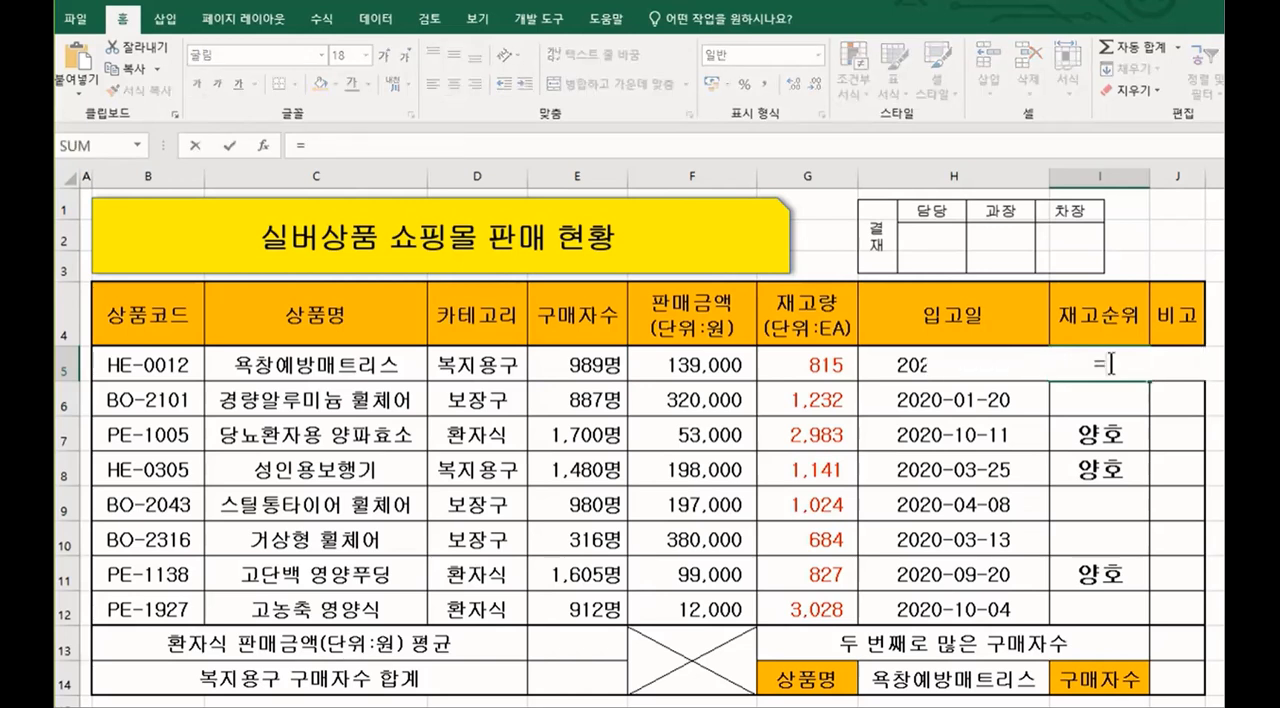
type("ㅑ")
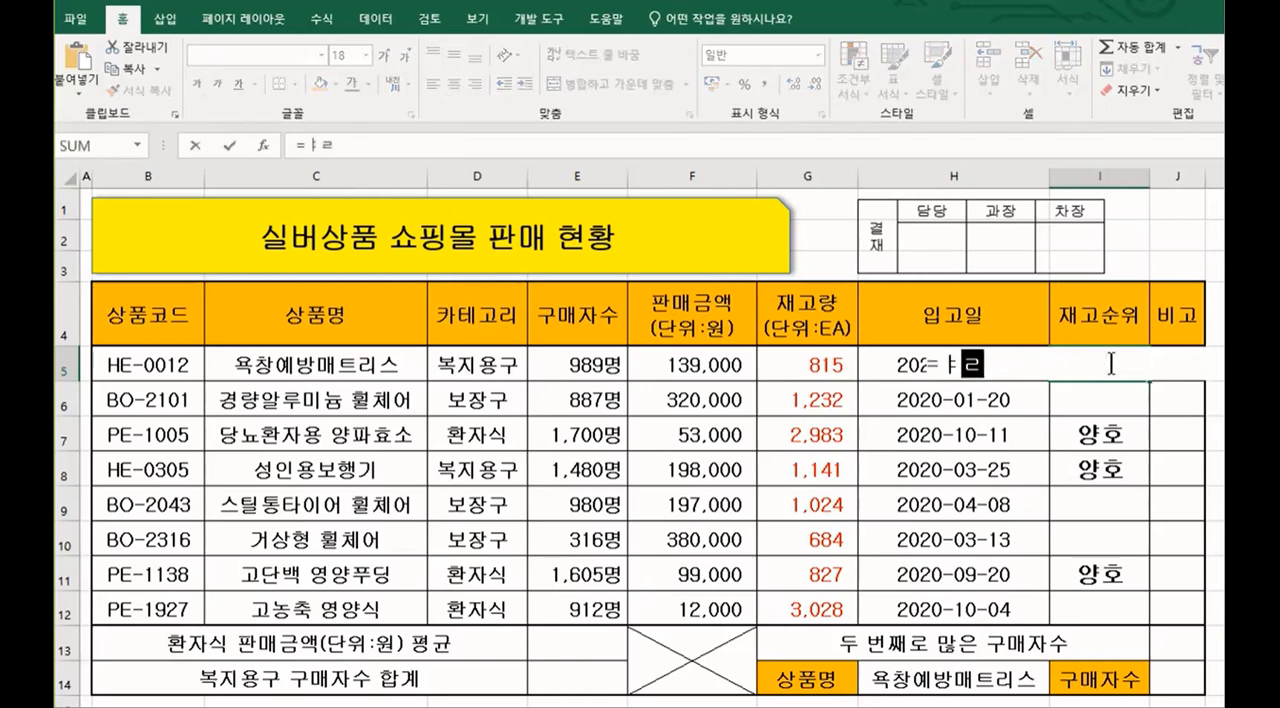
key("BackSpace")
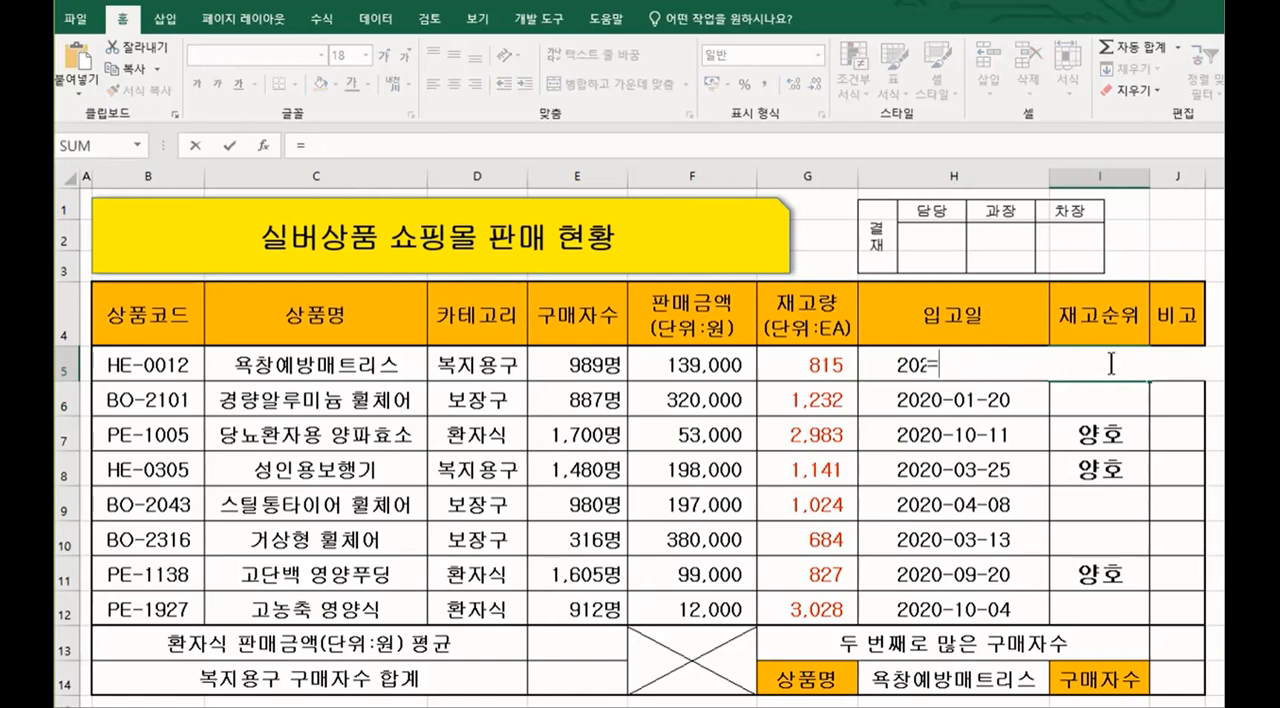
type("IF")
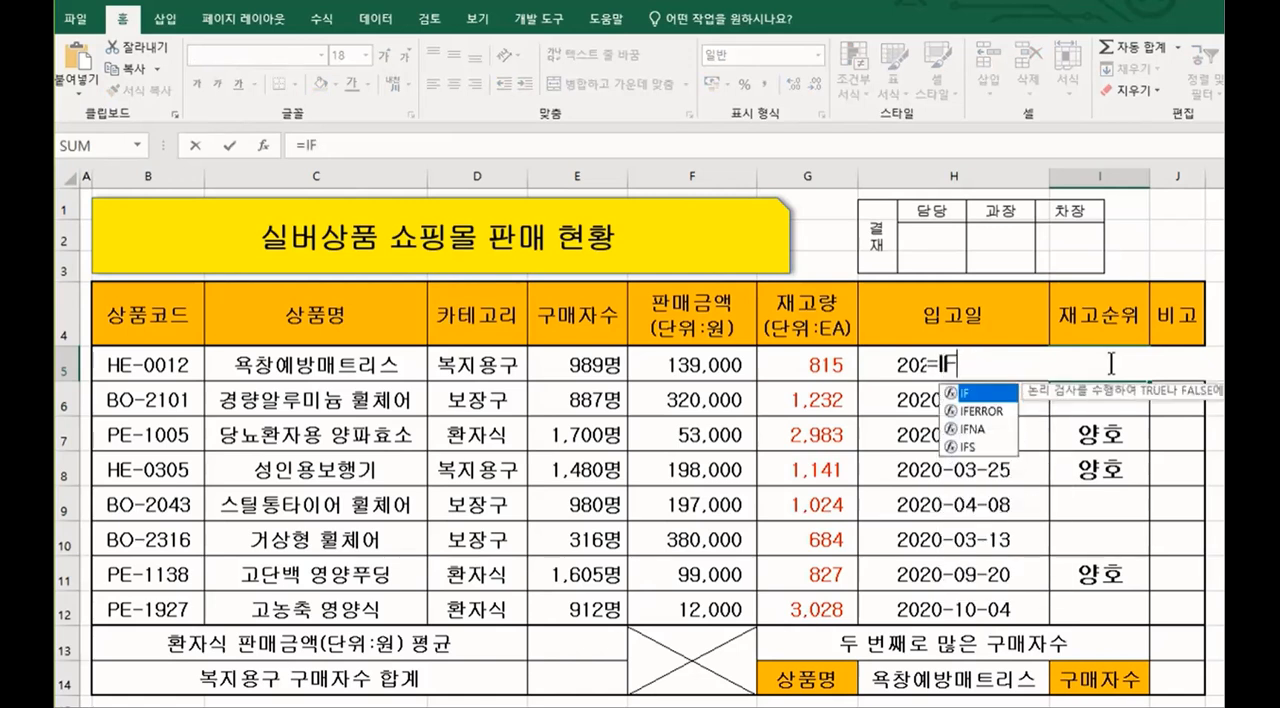
type("(")
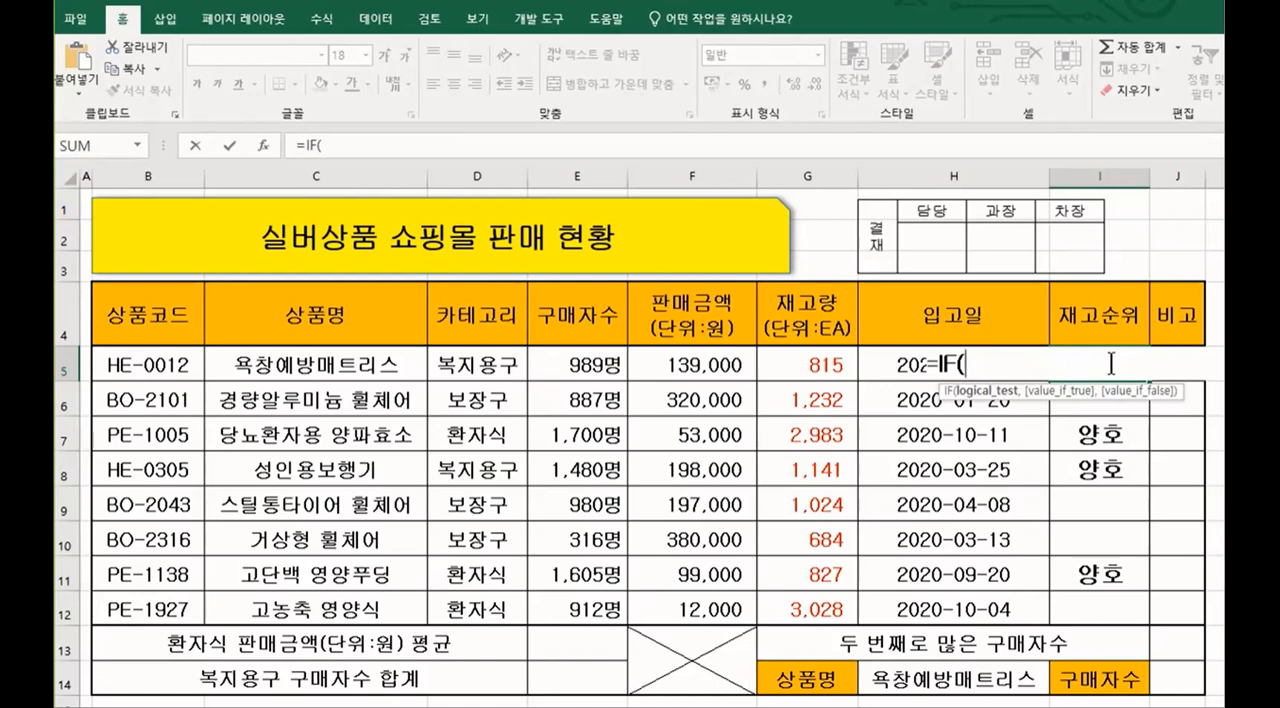
Step: Nest RANK.EQ in the IF logical test, with G5 as the number and G5:G12 as the reference range
type("R")
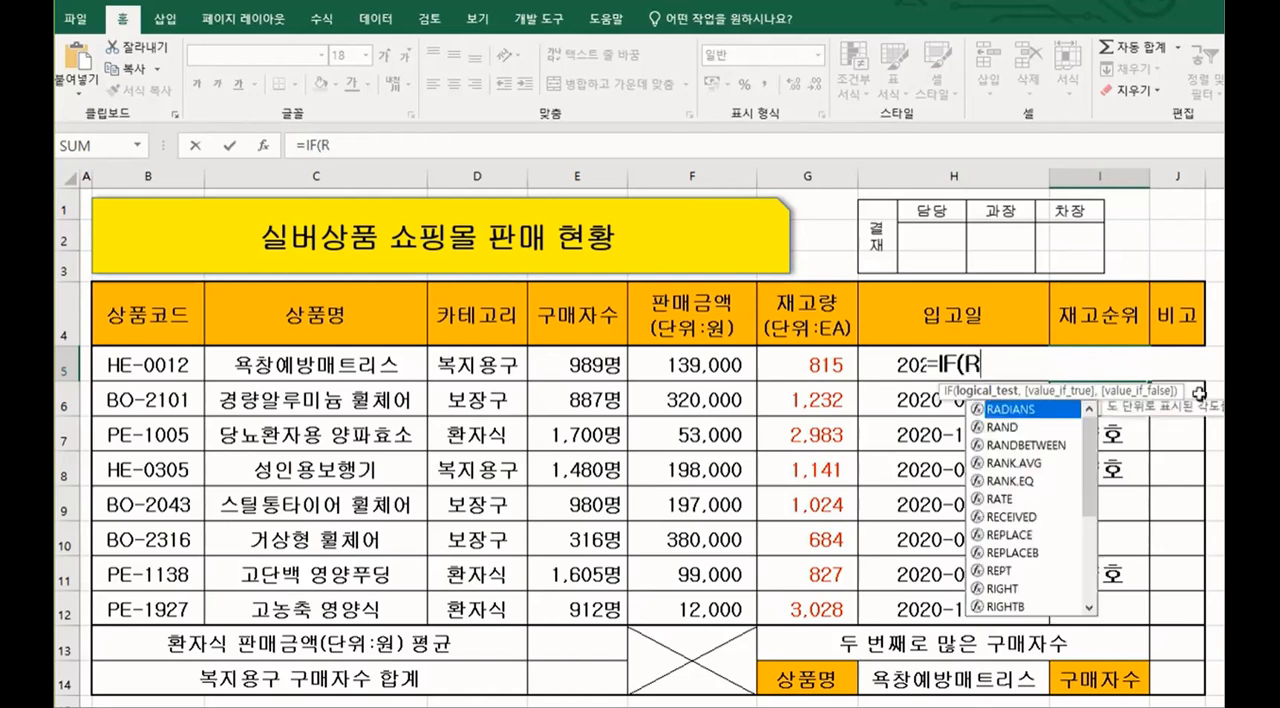
left_click(1020, 480)
double_click(1020, 480)
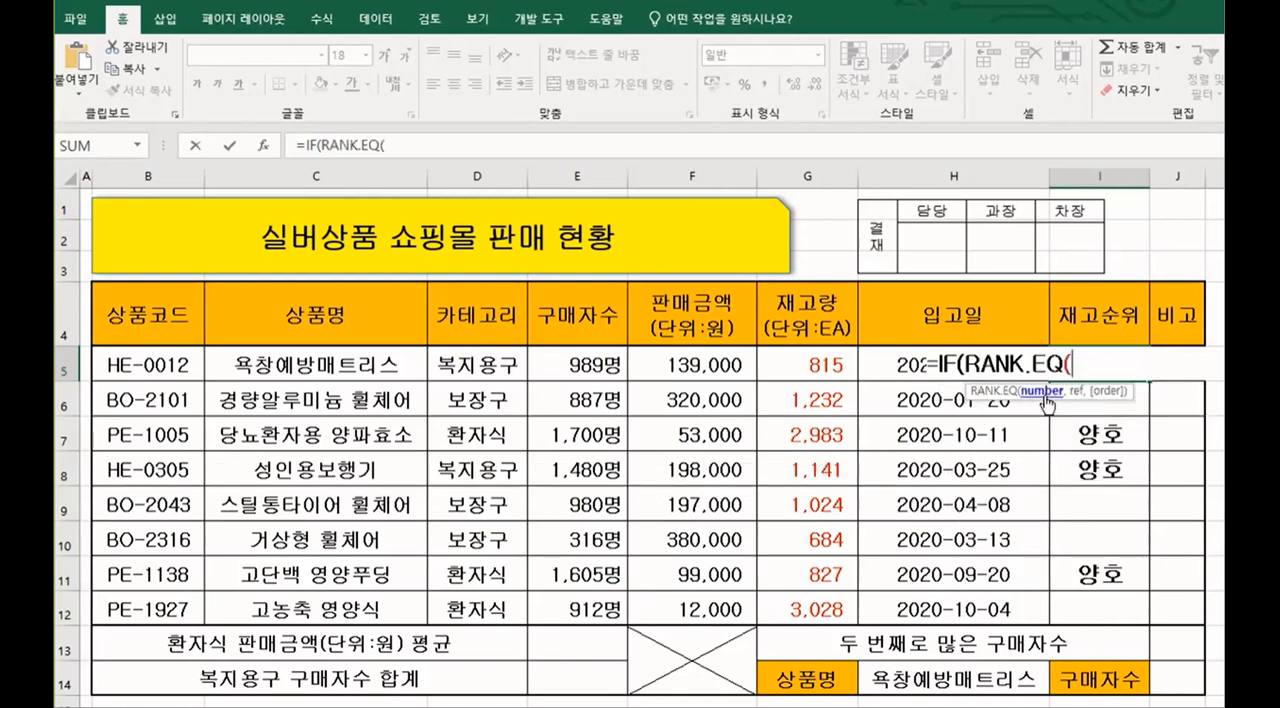
left_click(822, 372)
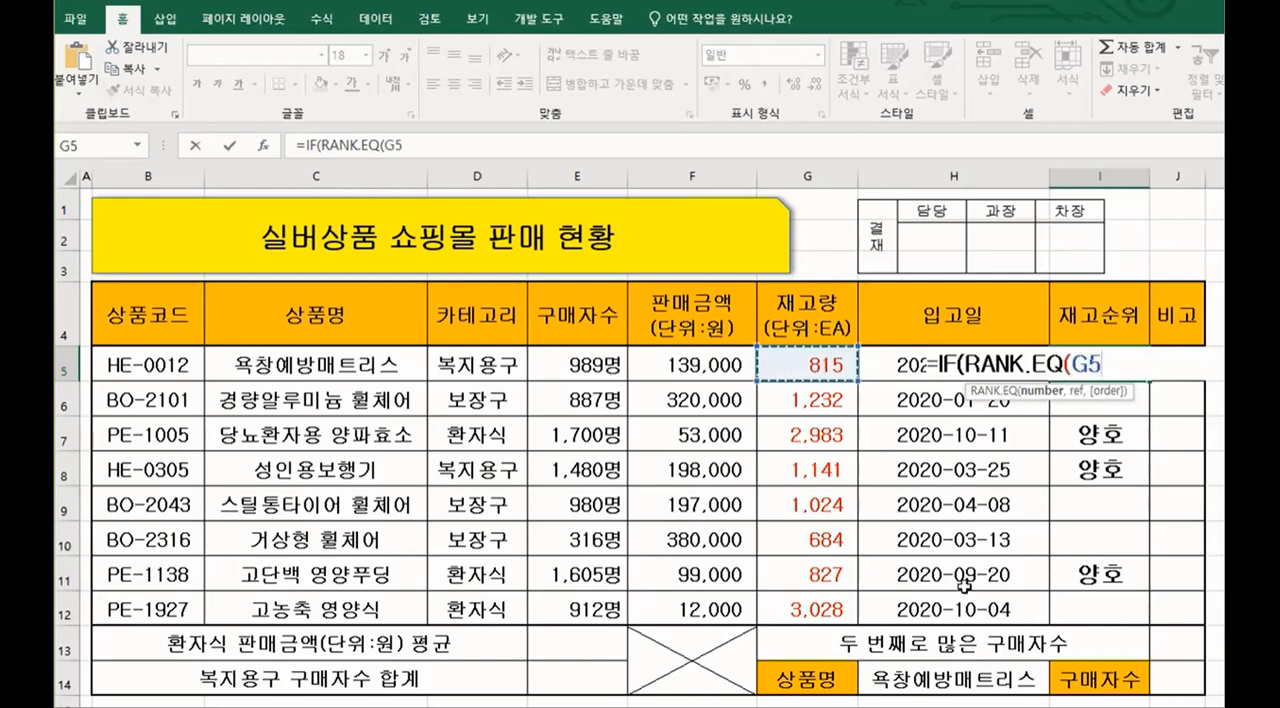
type(",")
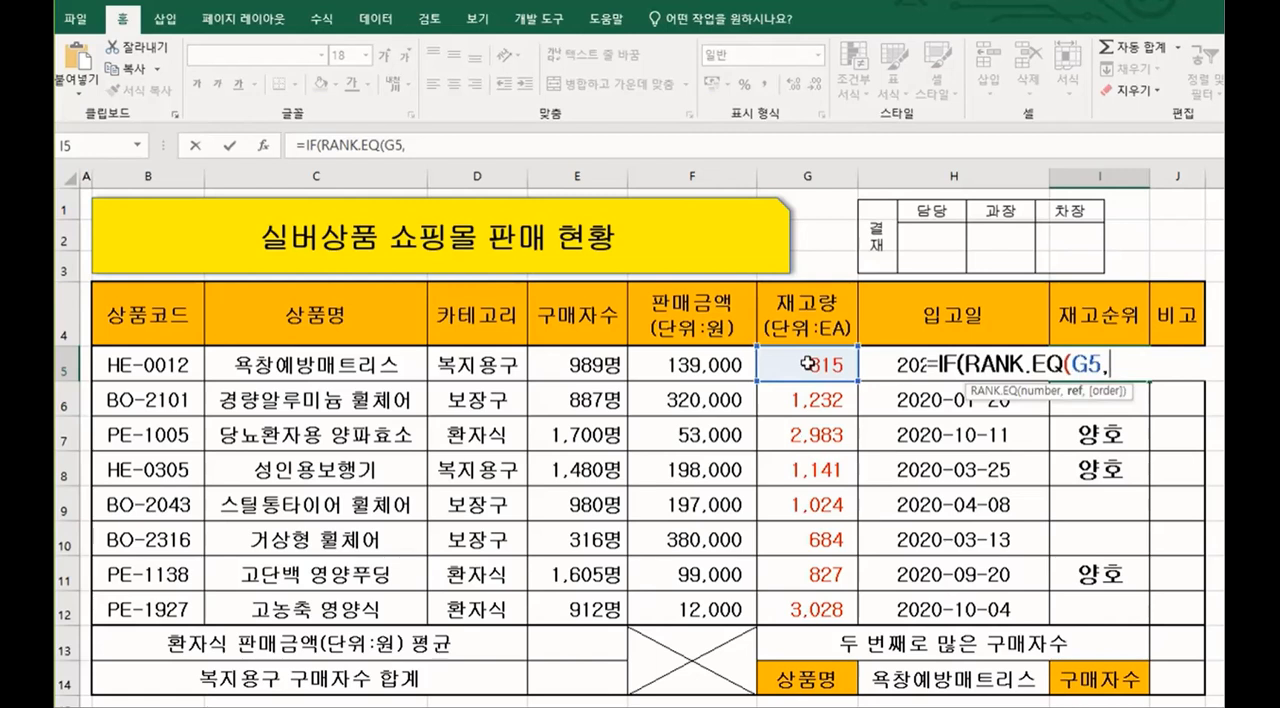
left_click_drag(806, 364, 826, 606)
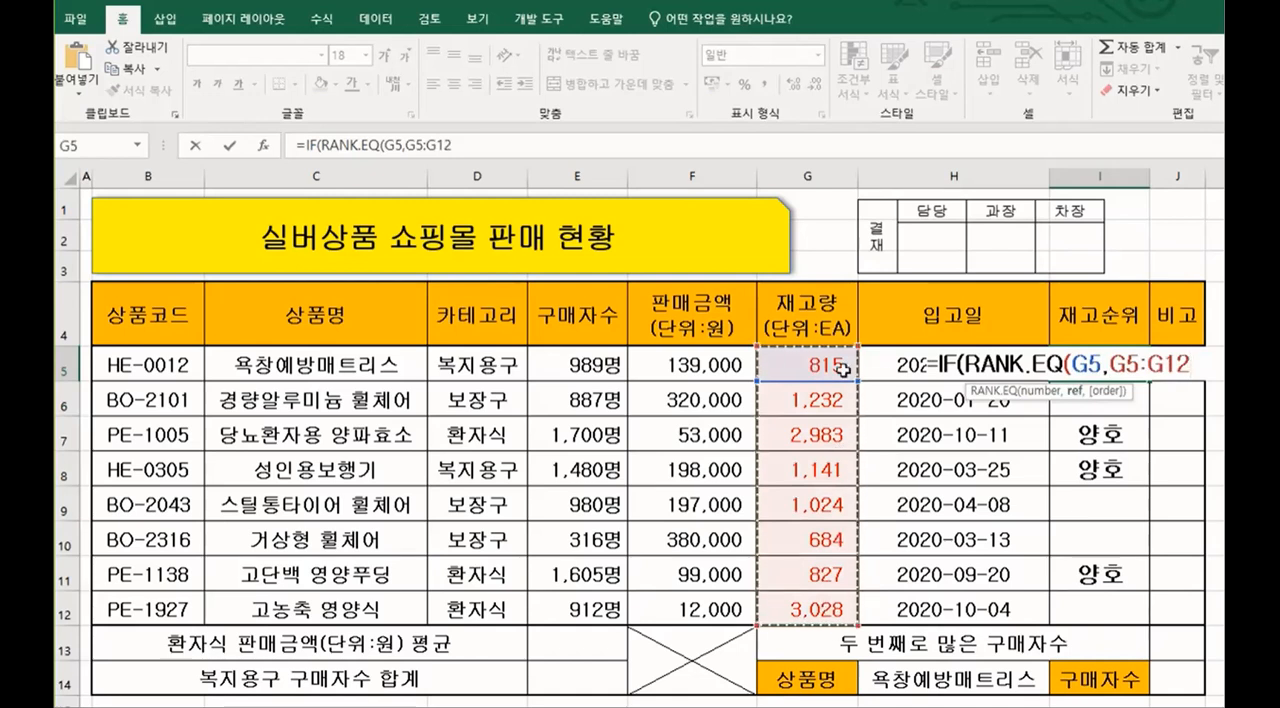
Step: Make the RANK.EQ reference range absolute as $G$5:$G$12
left_click(1113, 365)
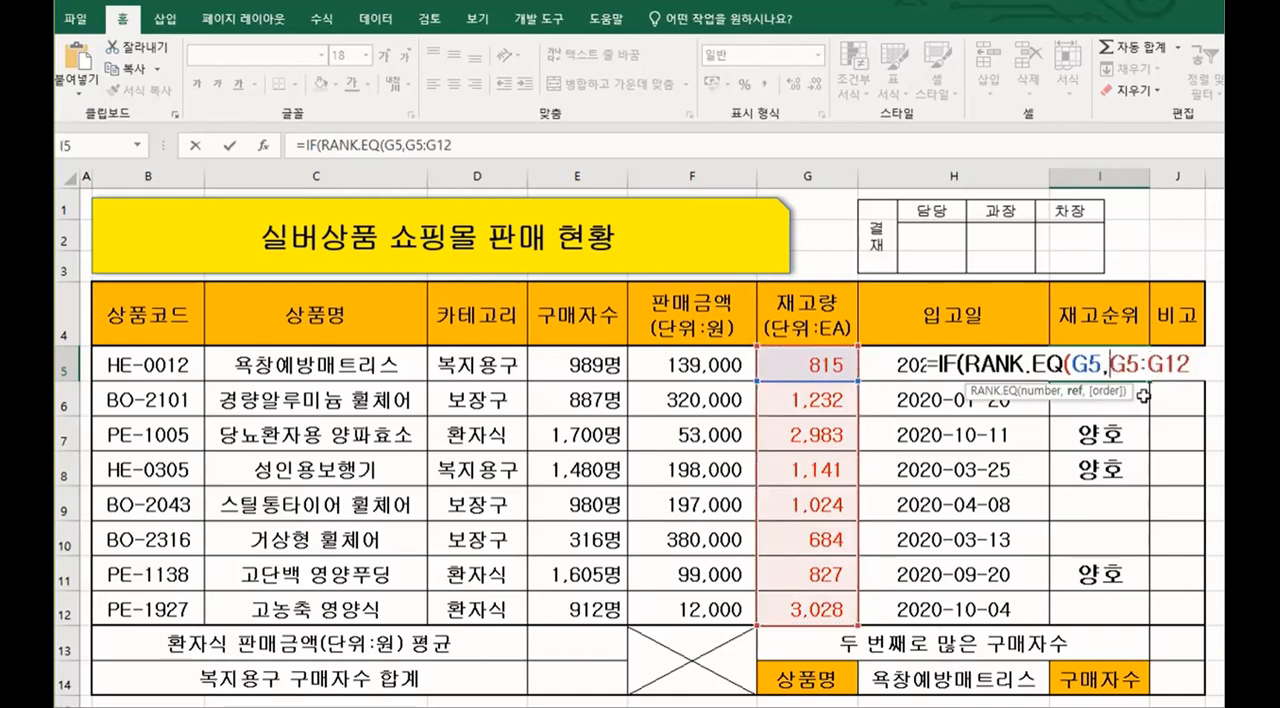
type("$G")
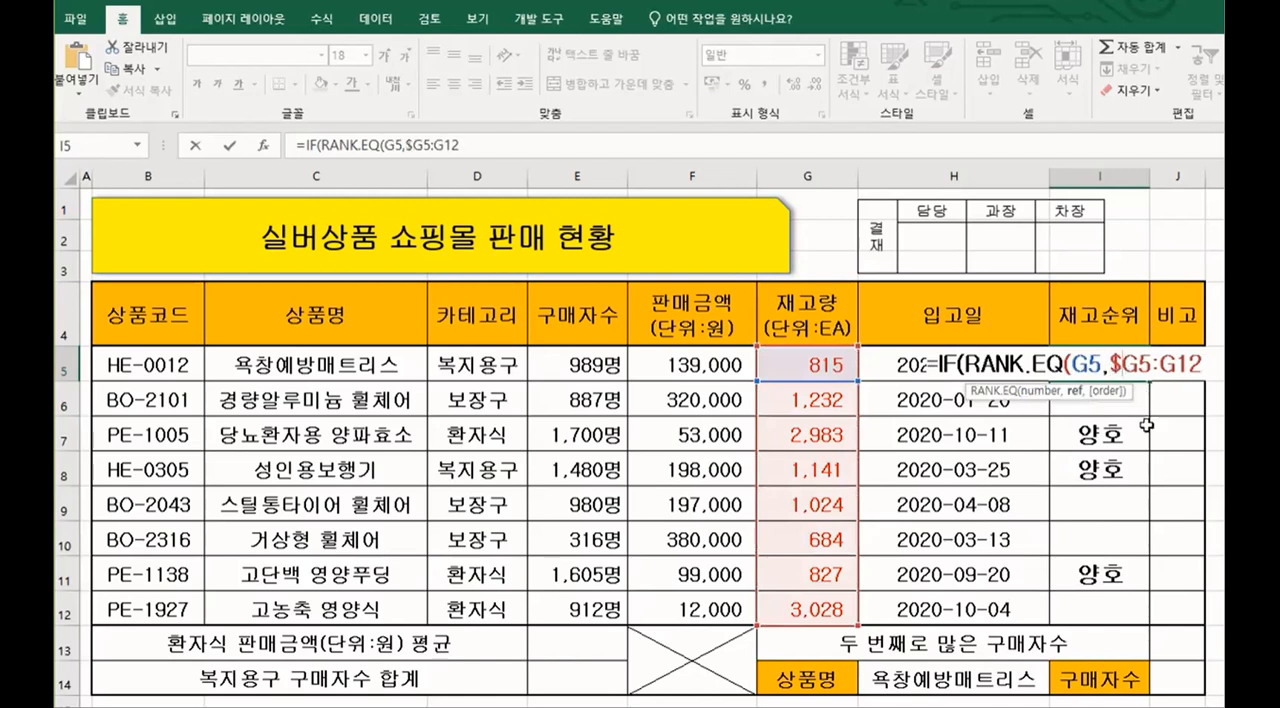
type("$")
key("Right")
key("Right")
type("$")
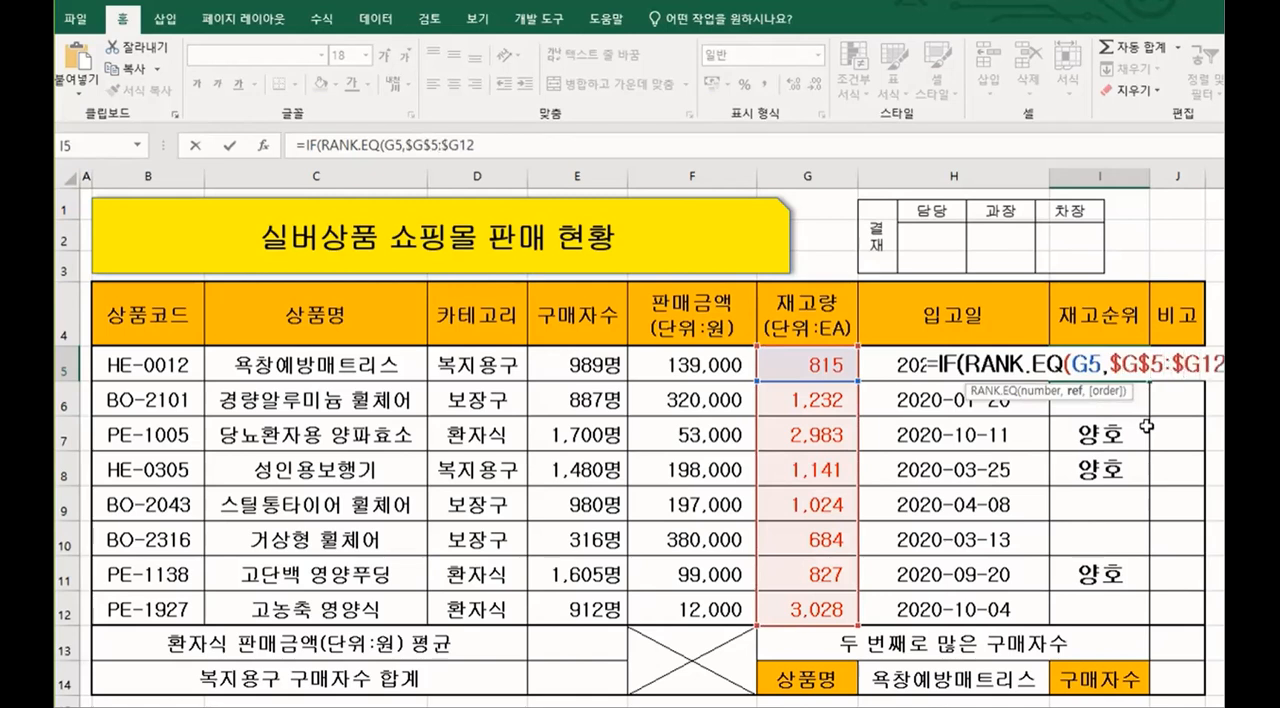
key("Right")
type("$")
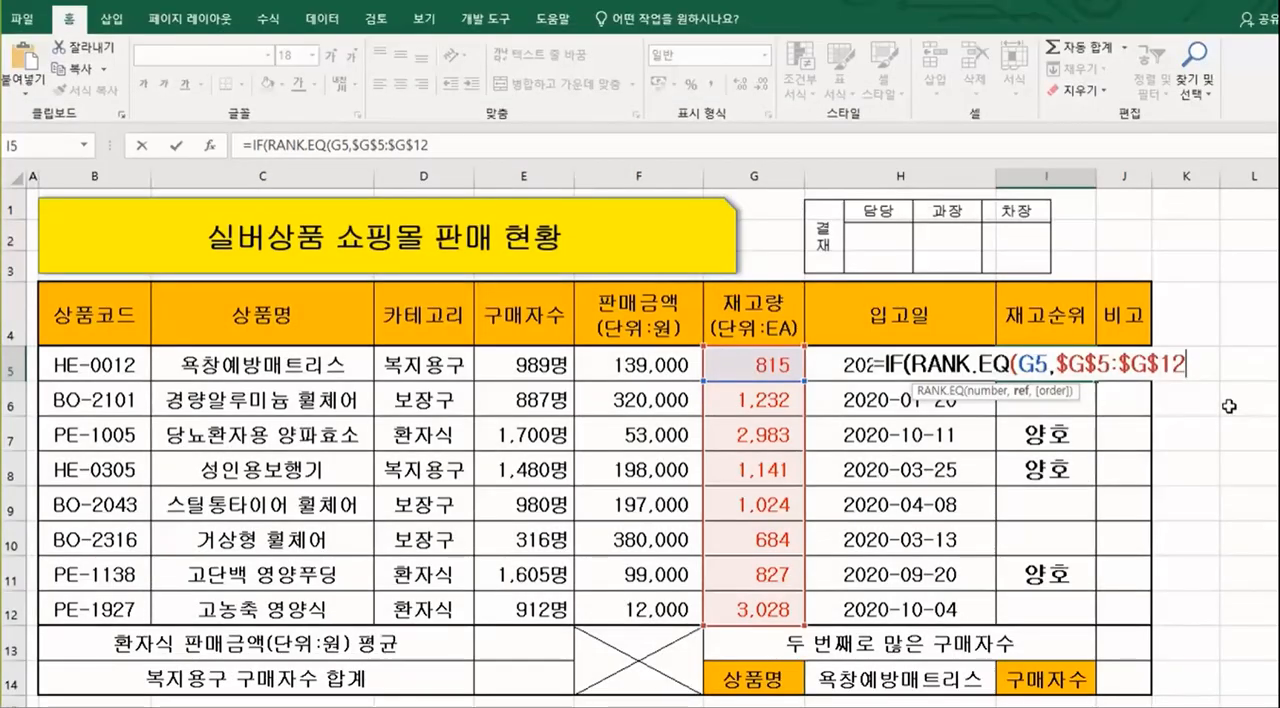
Step: Close the nested RANK.EQ function without an order argument and review it as part of the logical test
type(",")
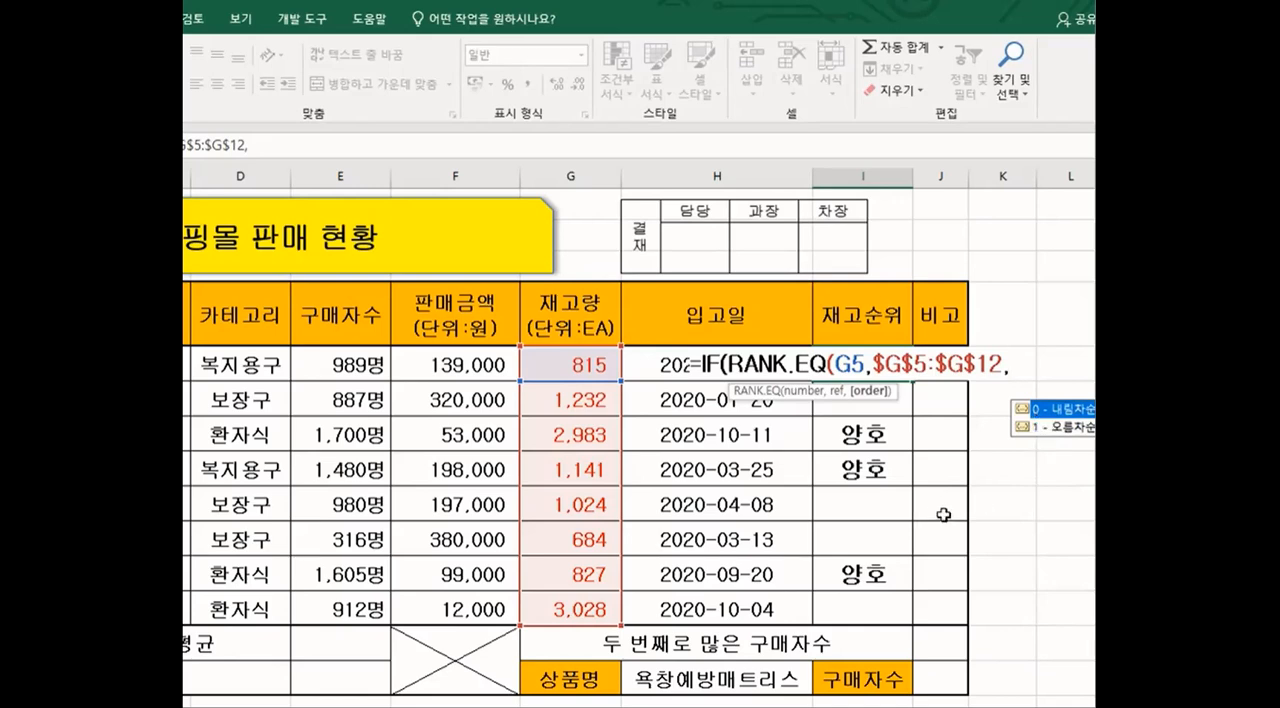
key("BackSpace")
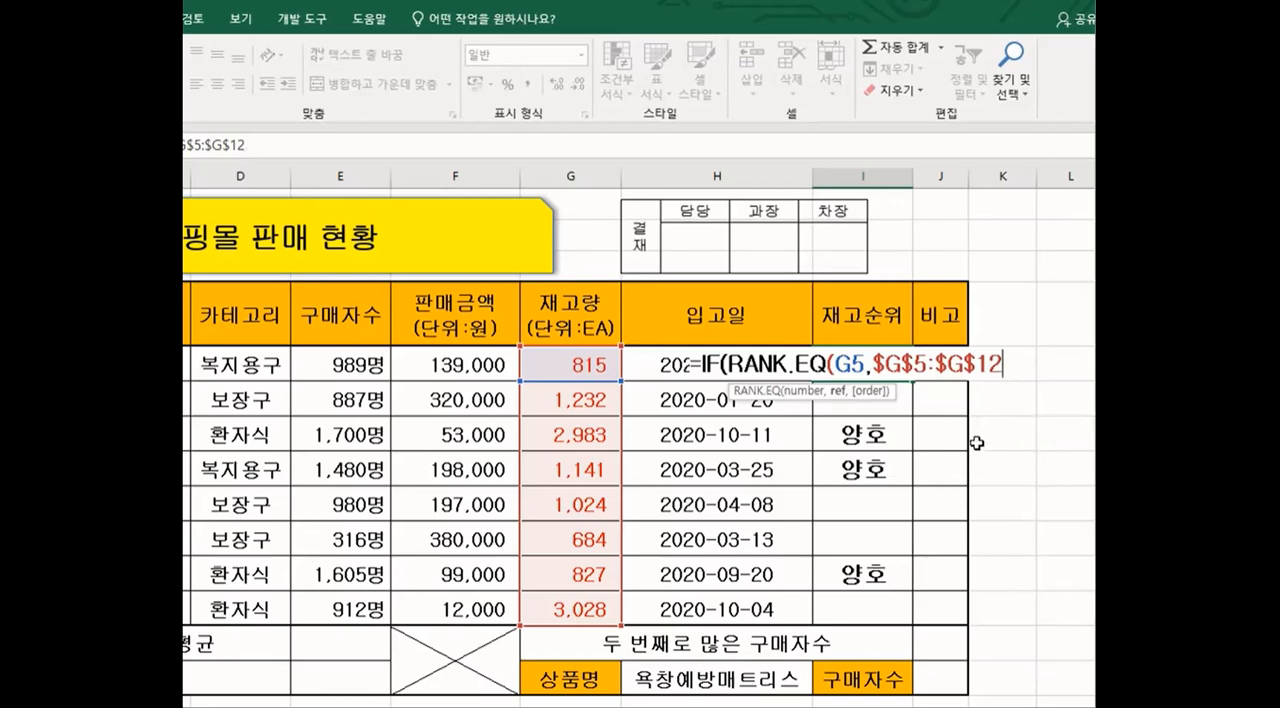
type(")")
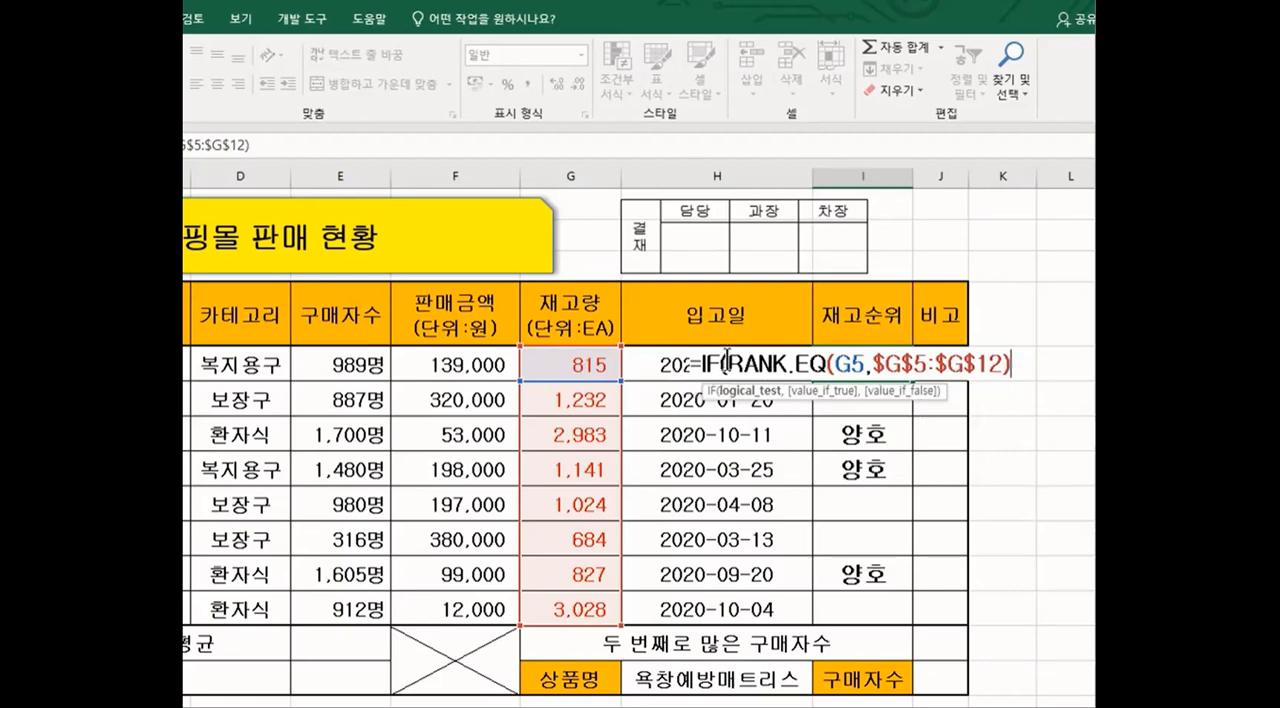
left_click_drag(727, 362, 1005, 360)
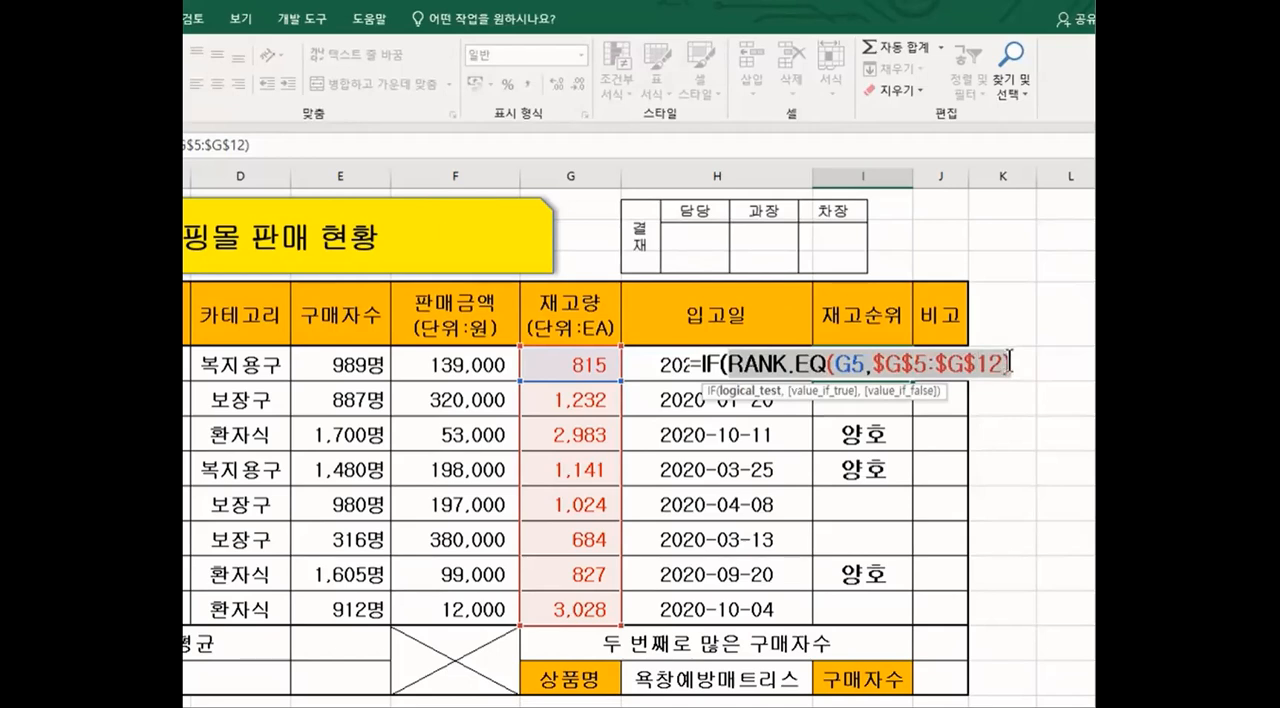
left_click(1012, 363)
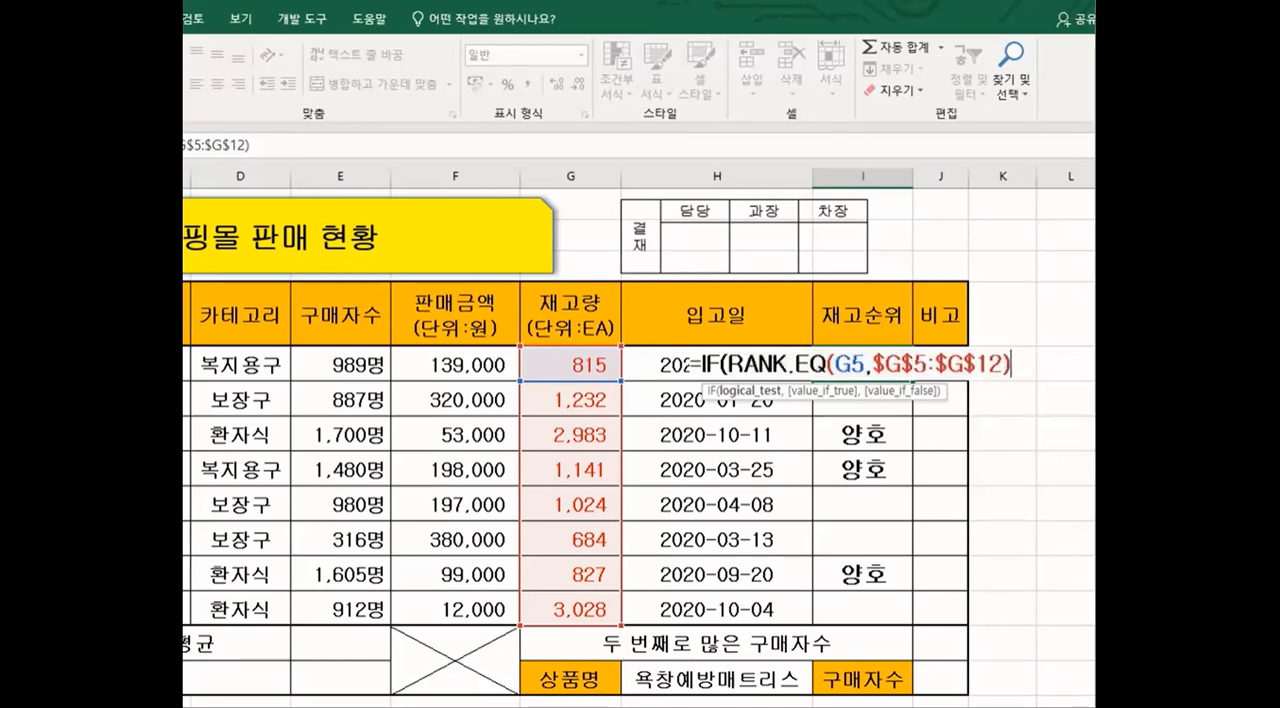
Step: Complete the IF logical test by comparing the rank with <=3, ready for the true value
type("<+")
key("Left")
type("=")
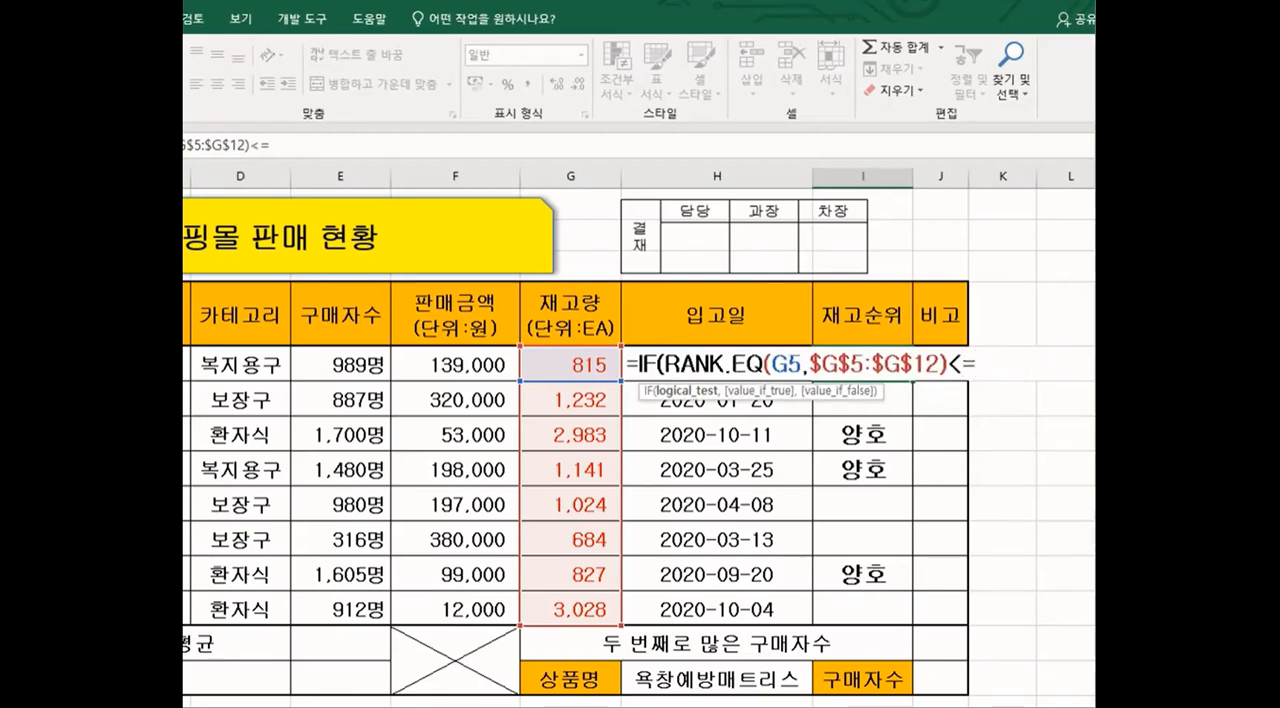
type("3")
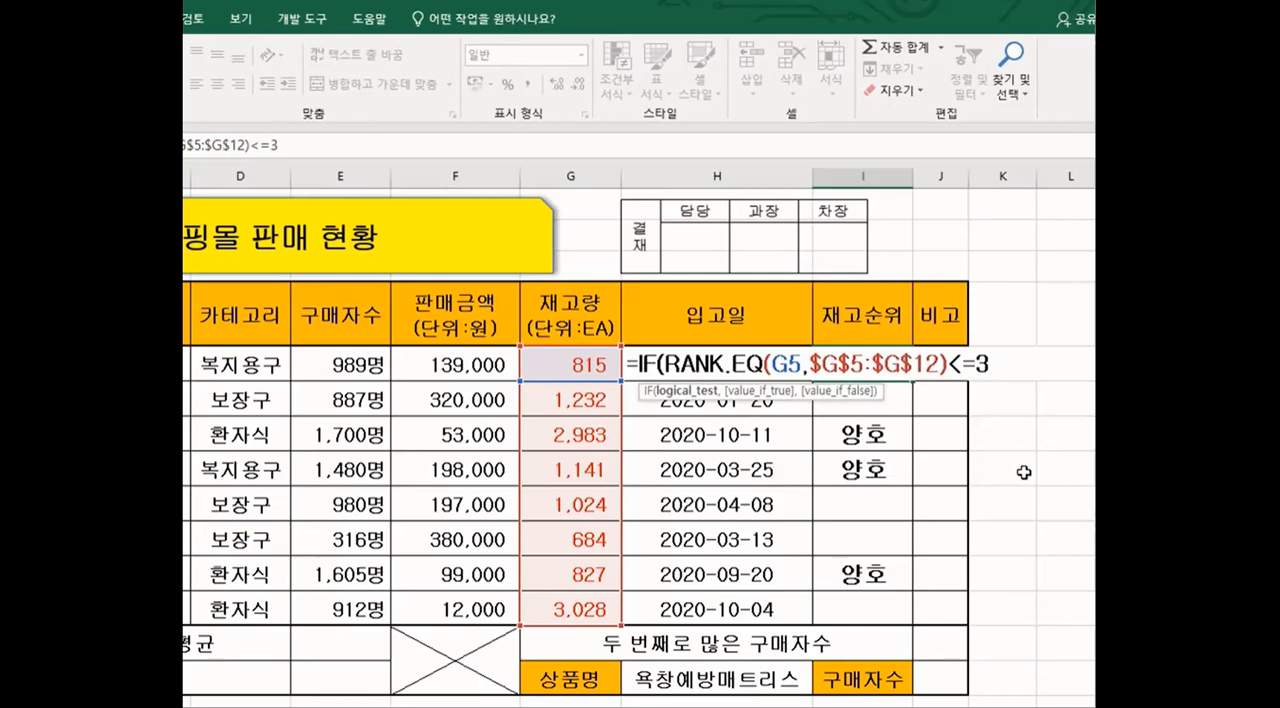
type(",")
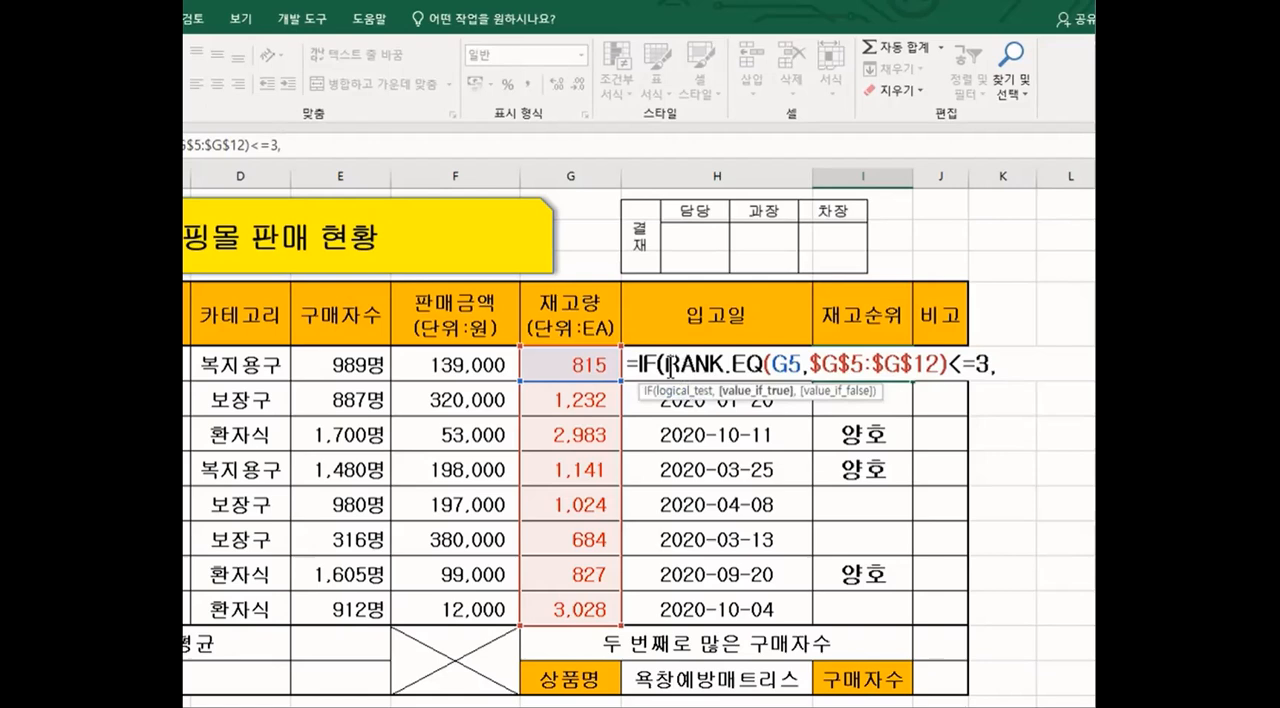
Step: Reuse the RANK.EQ(G5,$G$5:$G$12) expression from the logical test as the IF formula's true value
left_click_drag(666, 363, 988, 365)
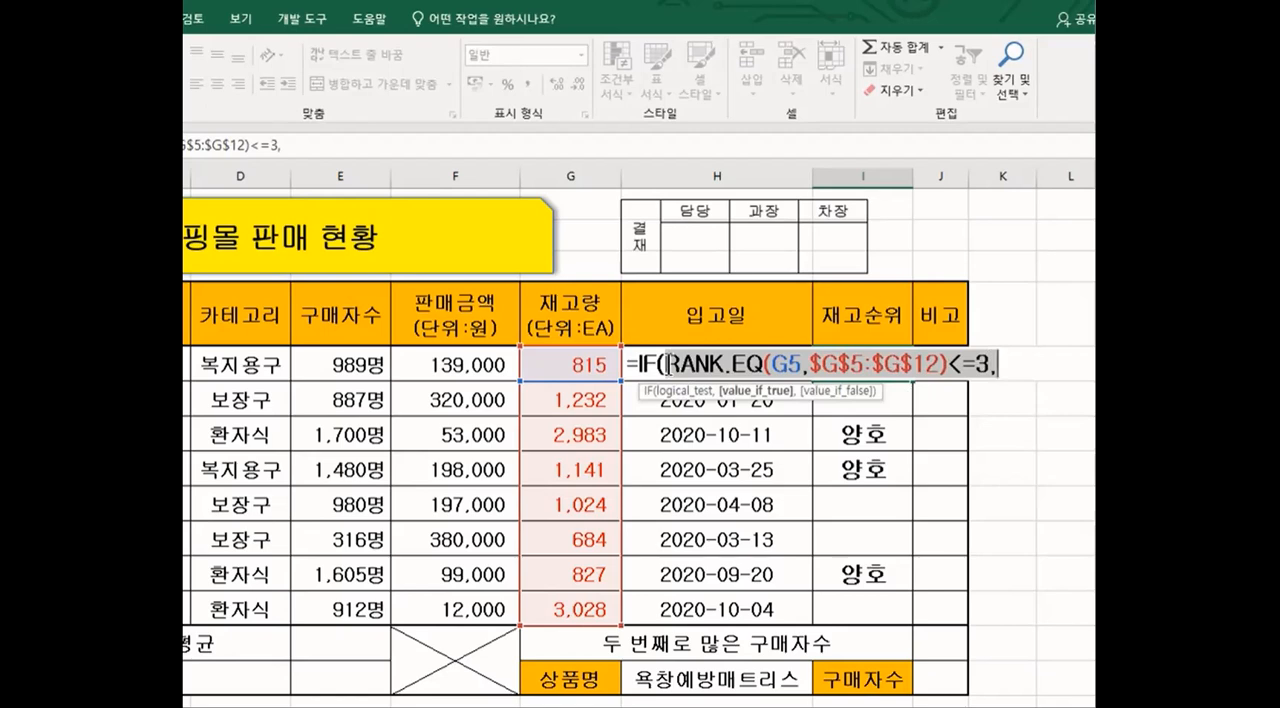
left_click_drag(667, 362, 945, 349)
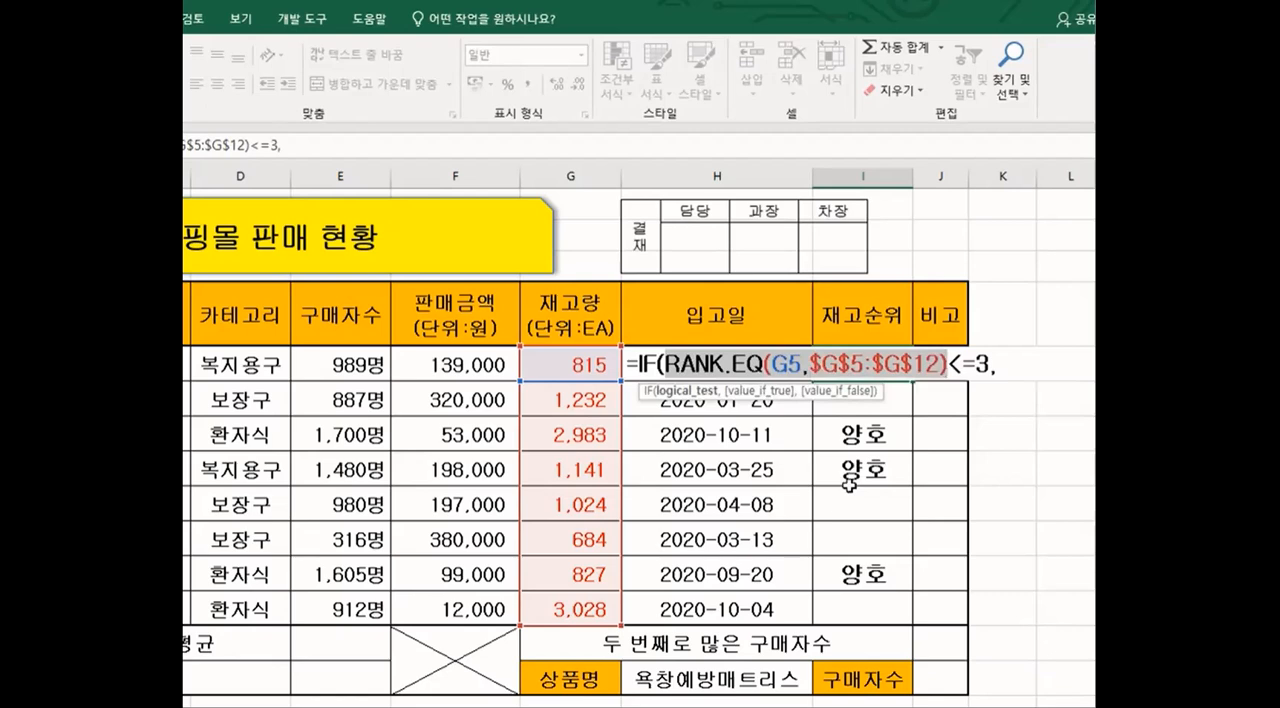
left_click(1000, 368)
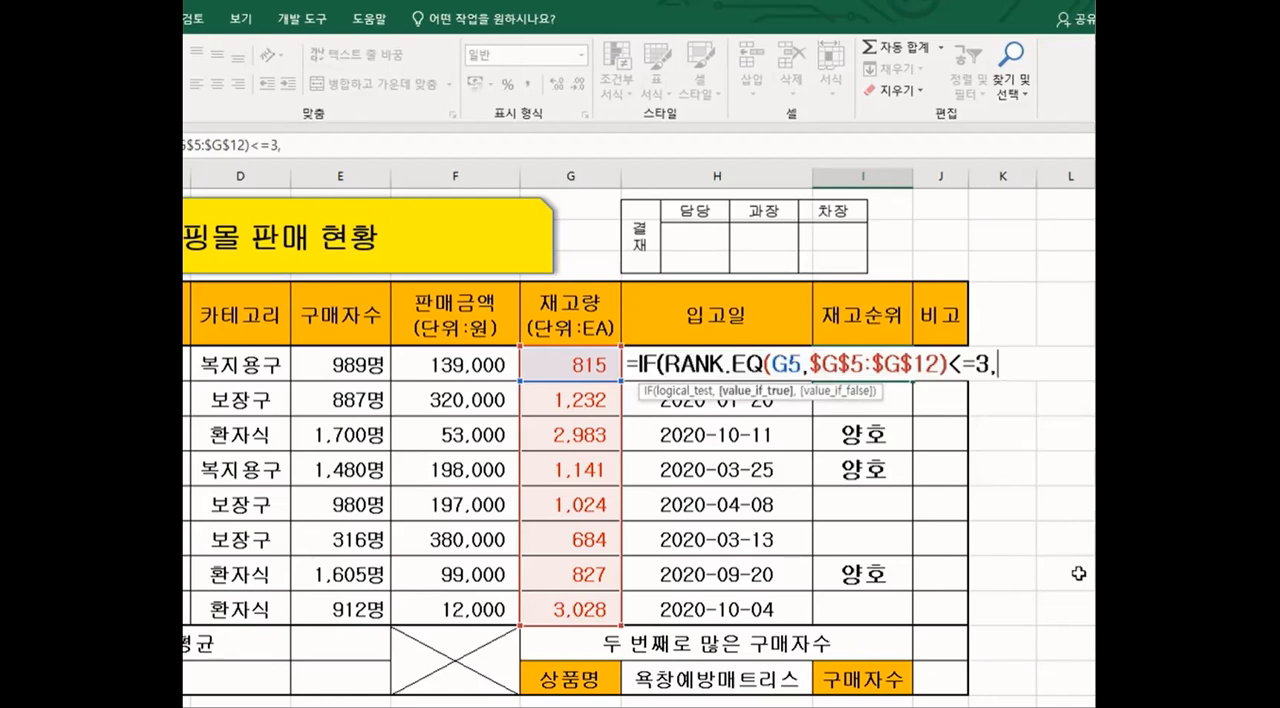
key("ctrl+v")
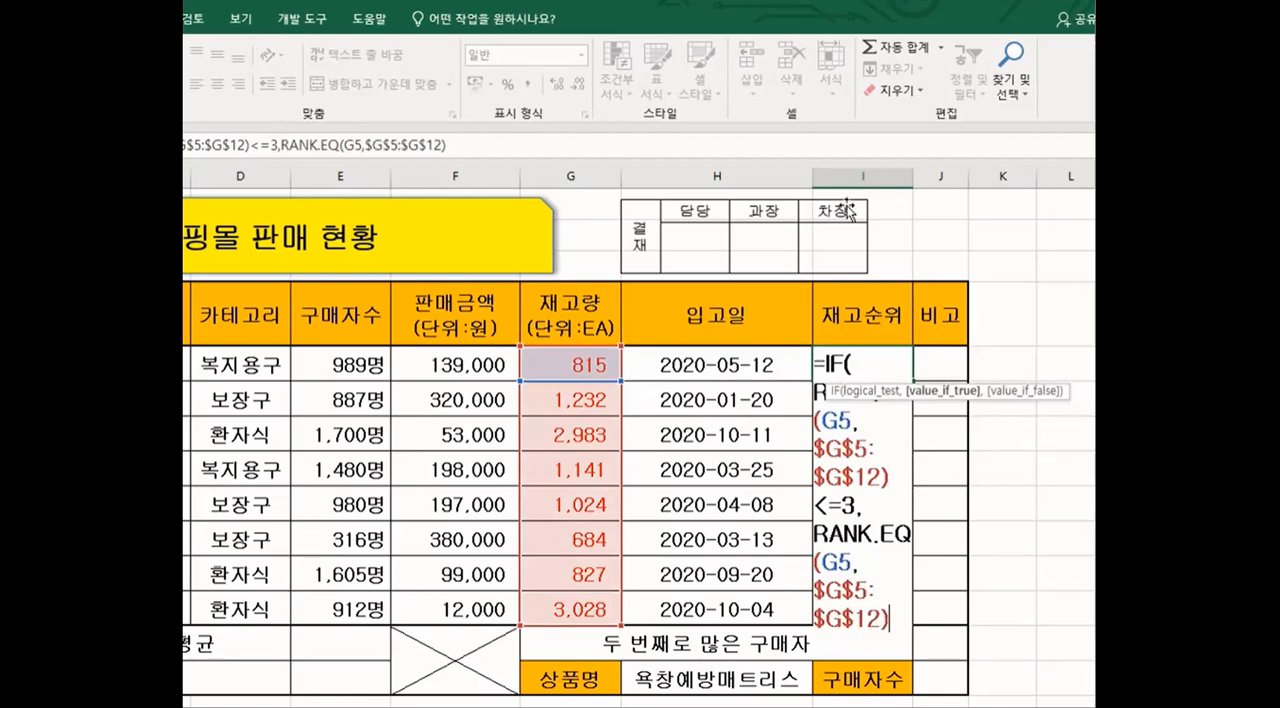
left_click(811, 177)
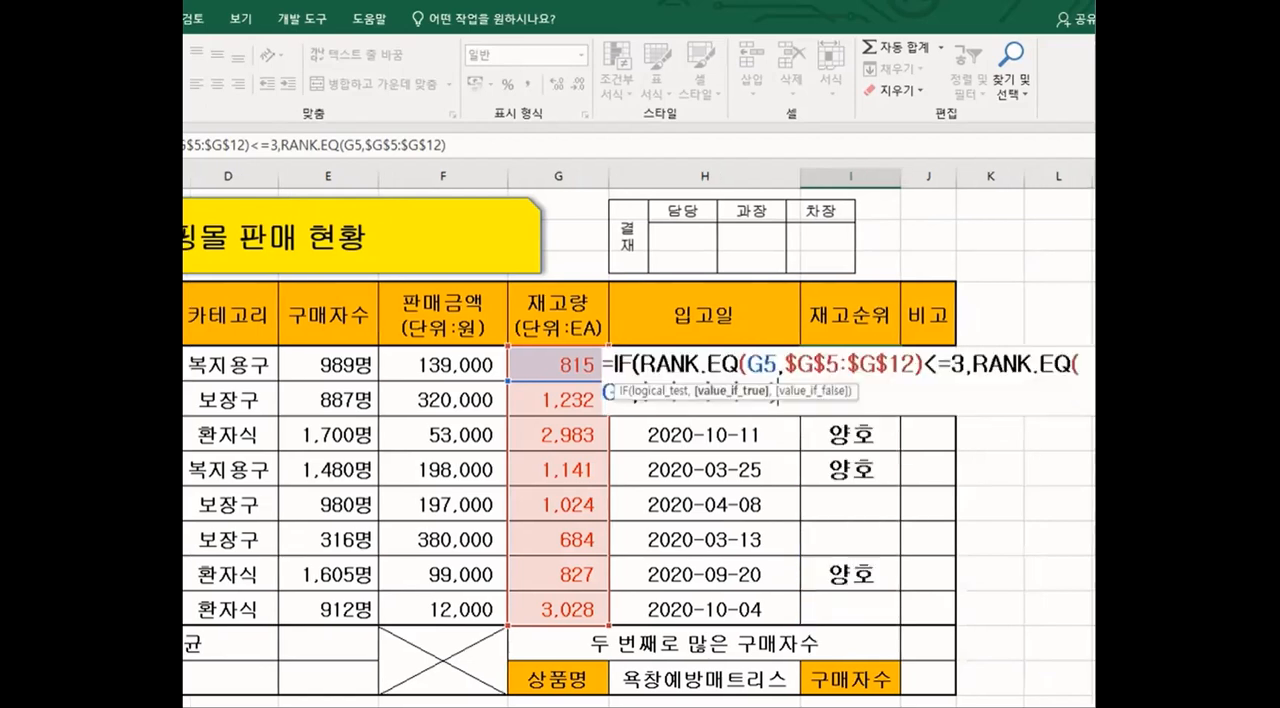
scroll(740, 490, "right", 1)
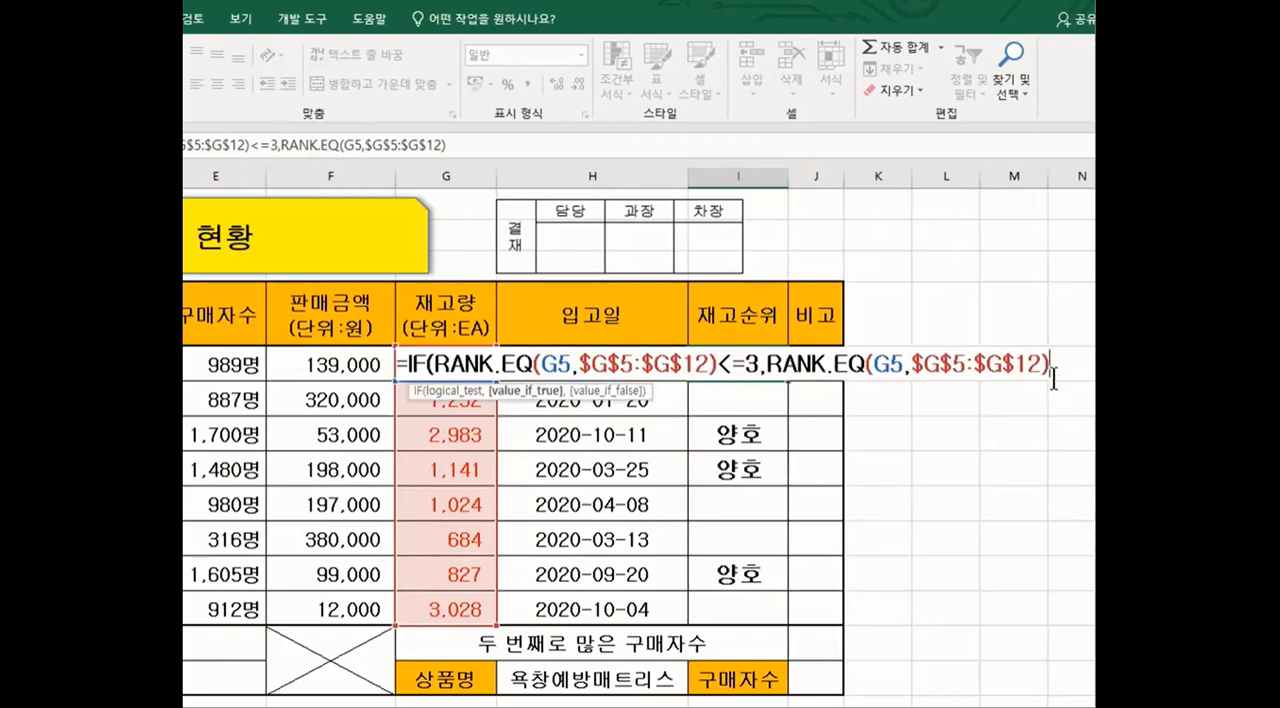
Step: Append the text "위" to the rank in the true value with the & operator
type("&\"우")
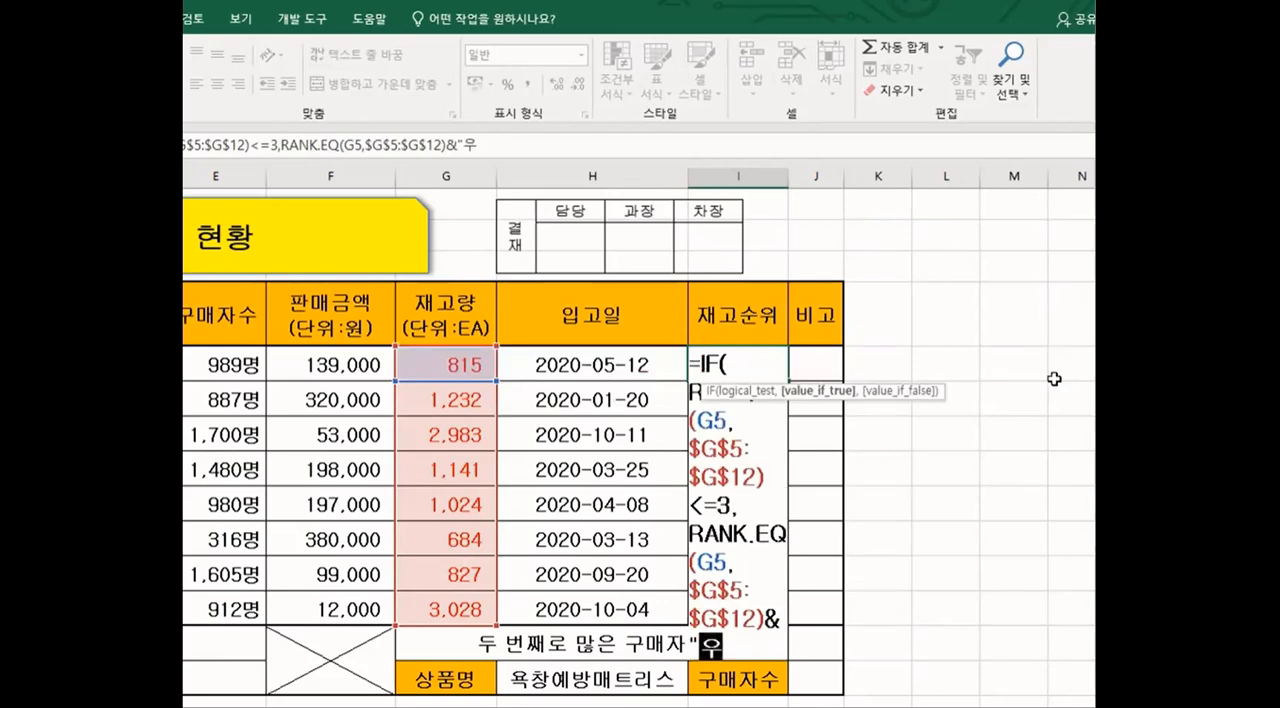
type("ㅣ\"")
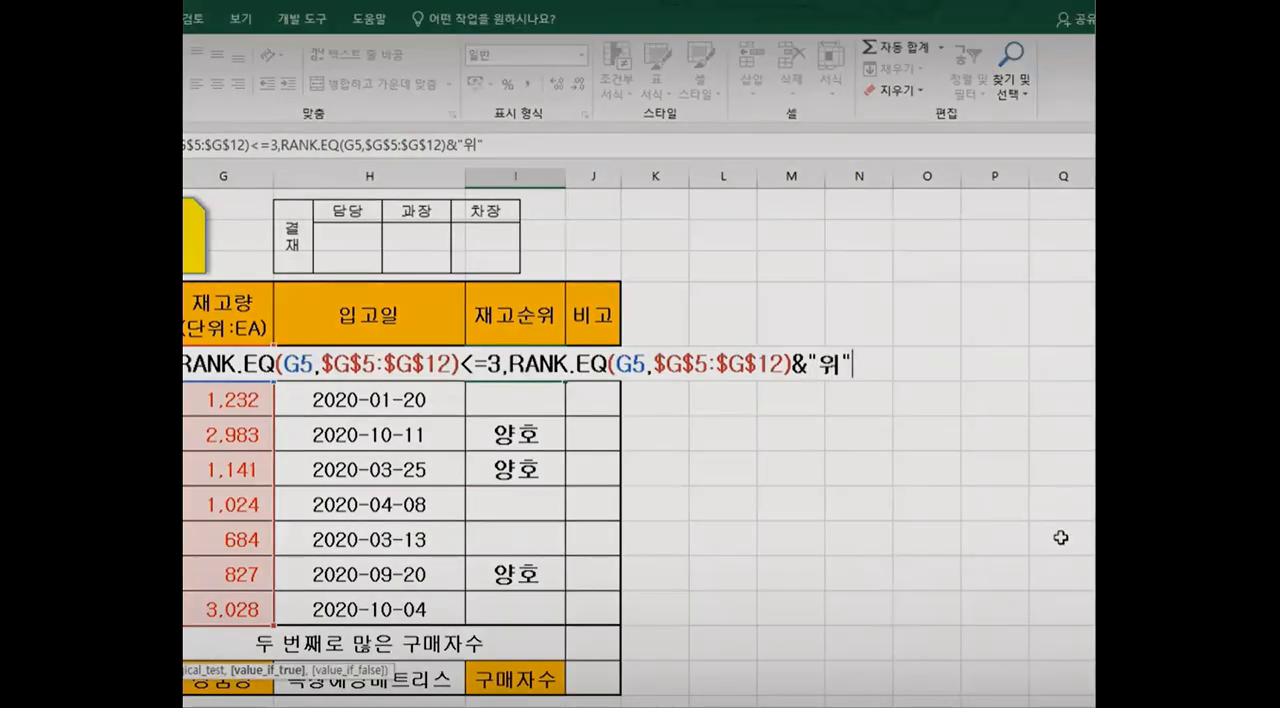
Step: Set the IF false value to an empty string "" and close the function
type(",")
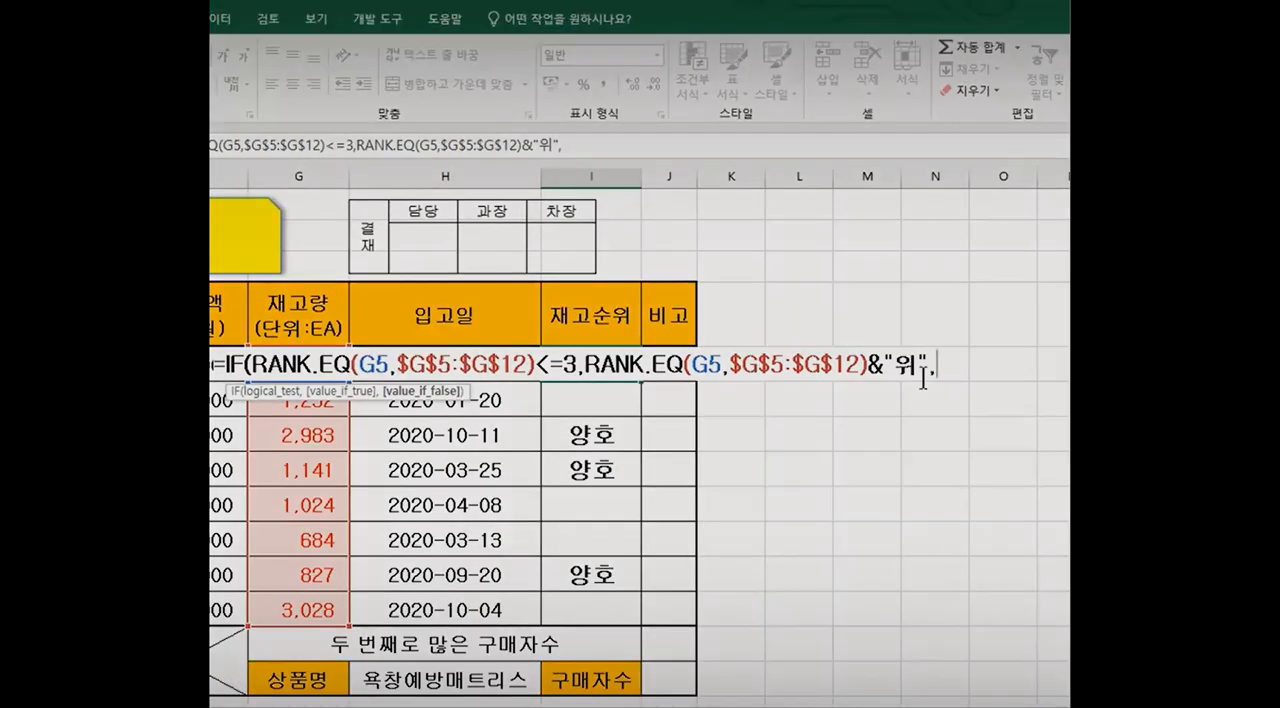
type("\"\")")
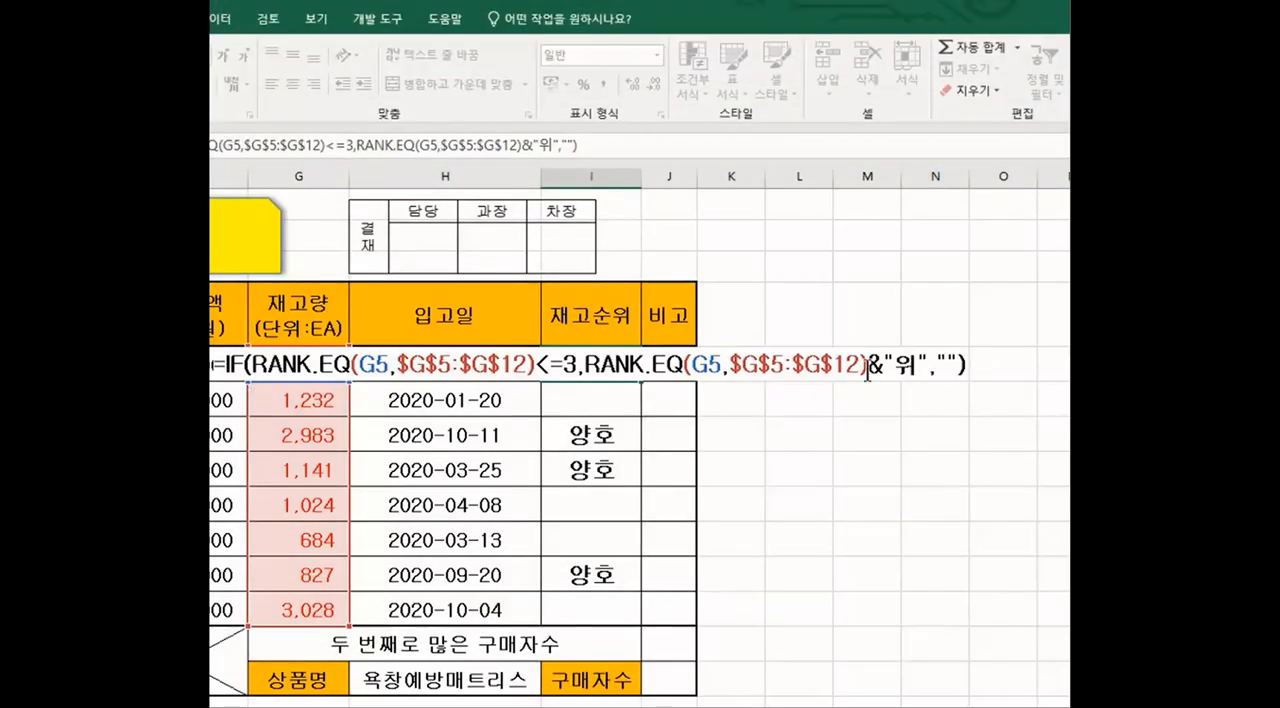
Step: Review the IF formula's separating commas, logical test, true value and false value before committing it
left_click(928, 375)
left_click_drag(928, 375, 933, 373)
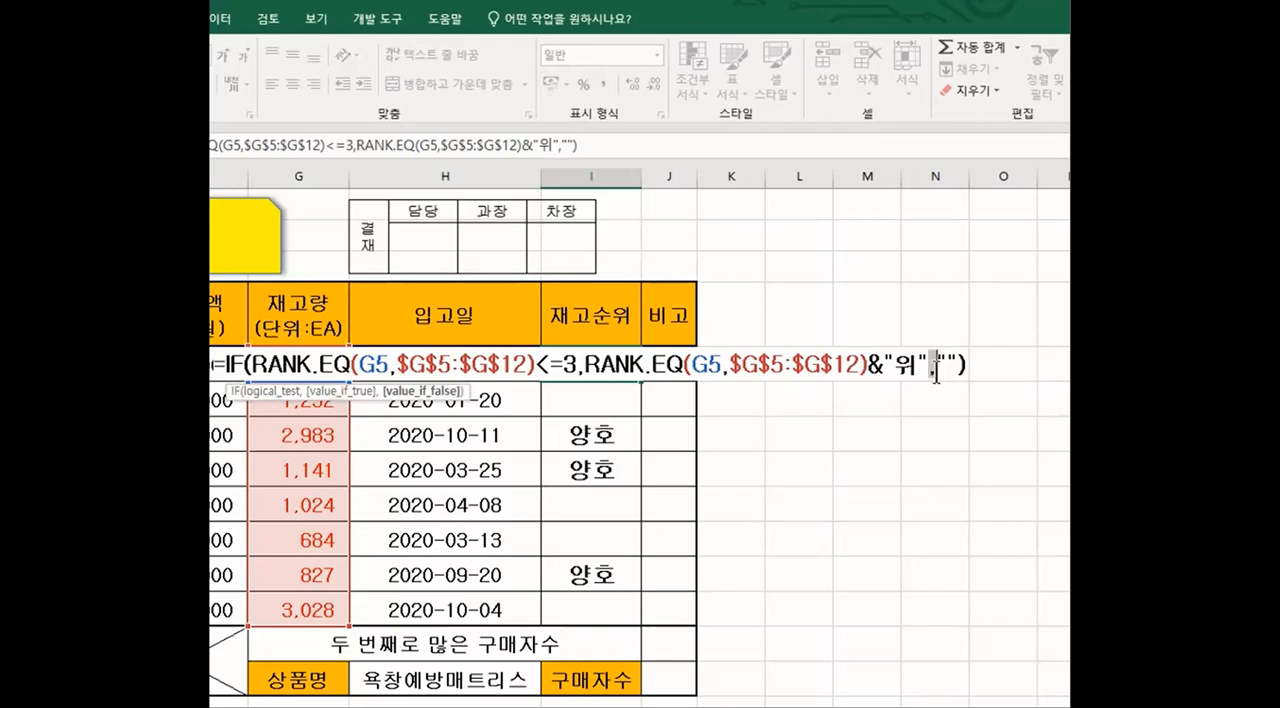
left_click(936, 372)
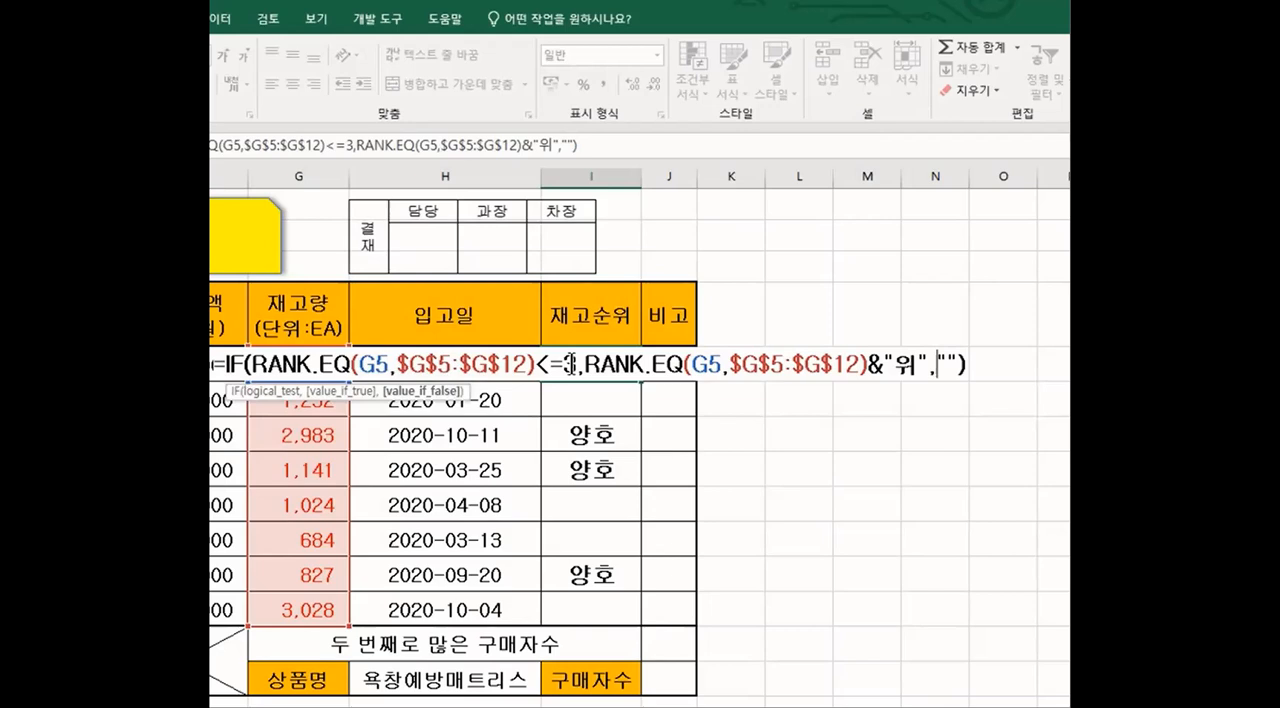
left_click(724, 370)
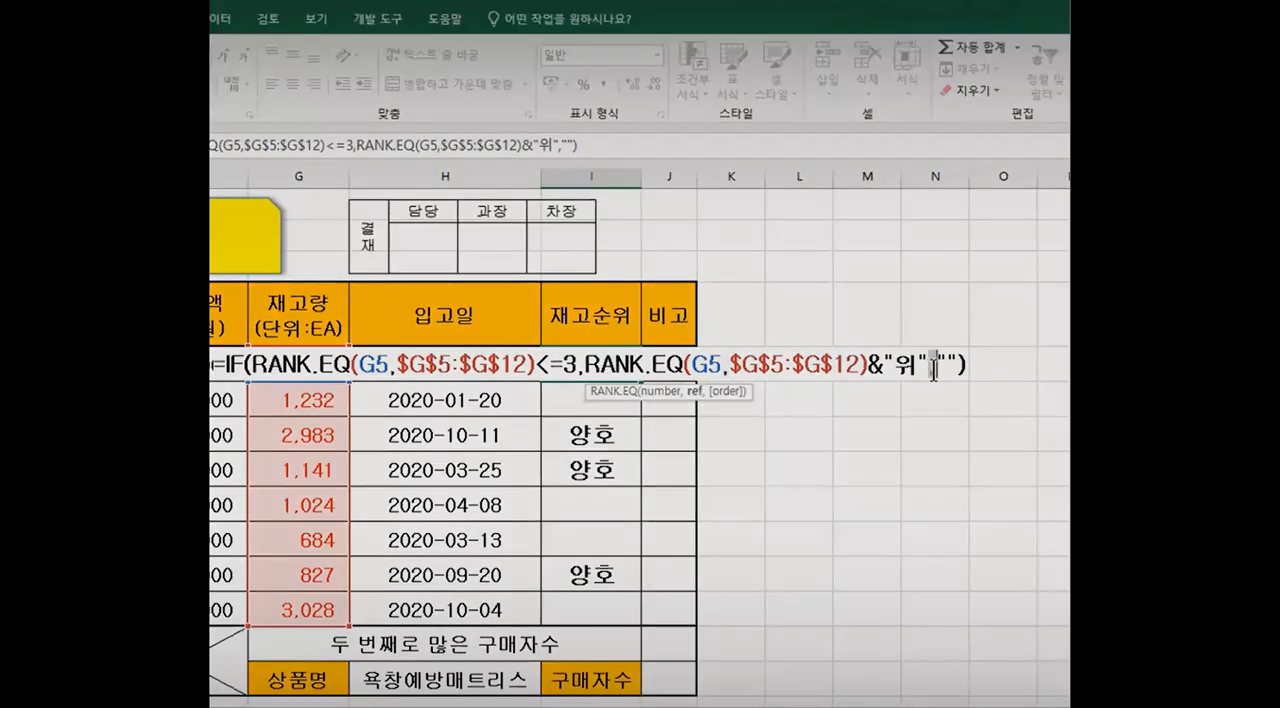
left_click(932, 368)
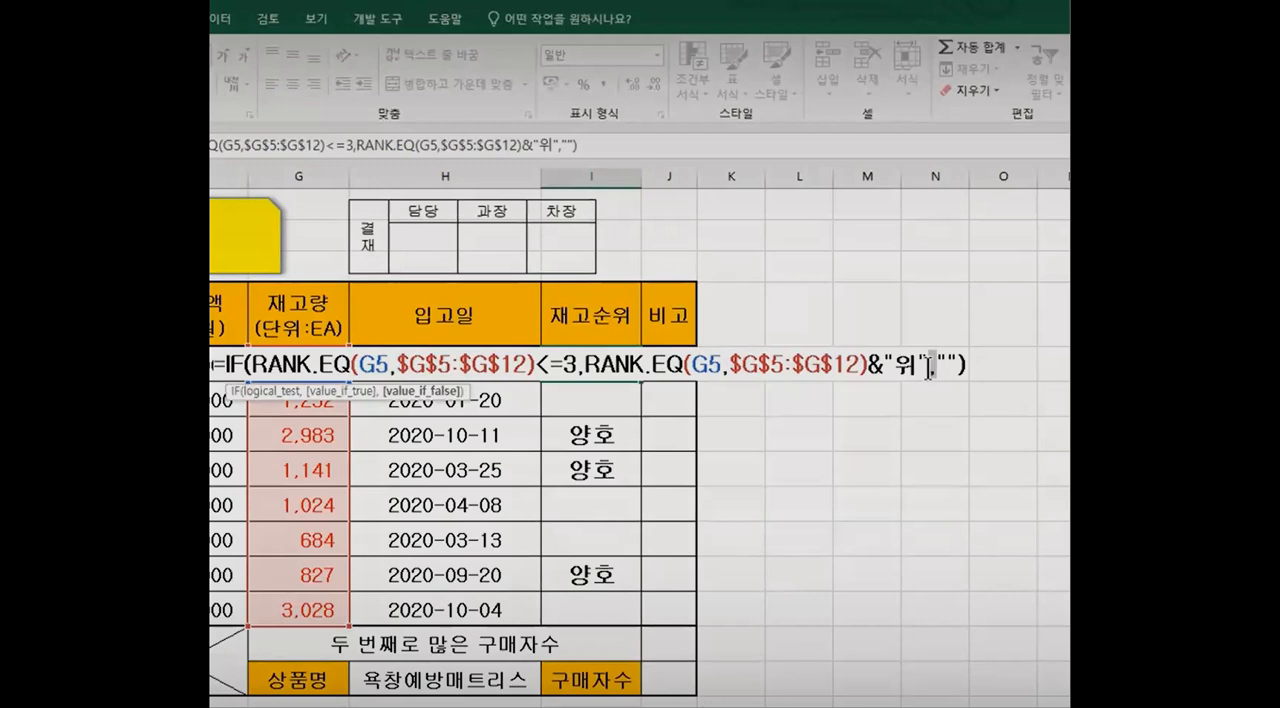
left_click(928, 368)
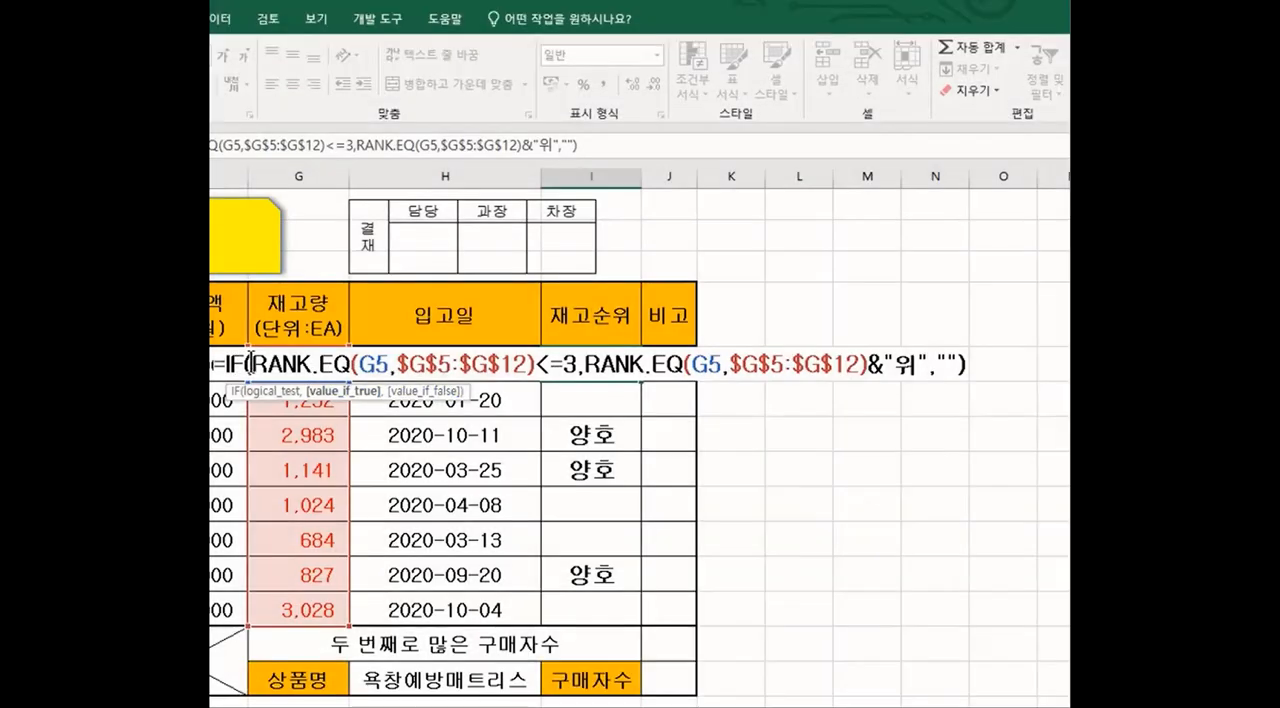
left_click_drag(251, 362, 536, 362)
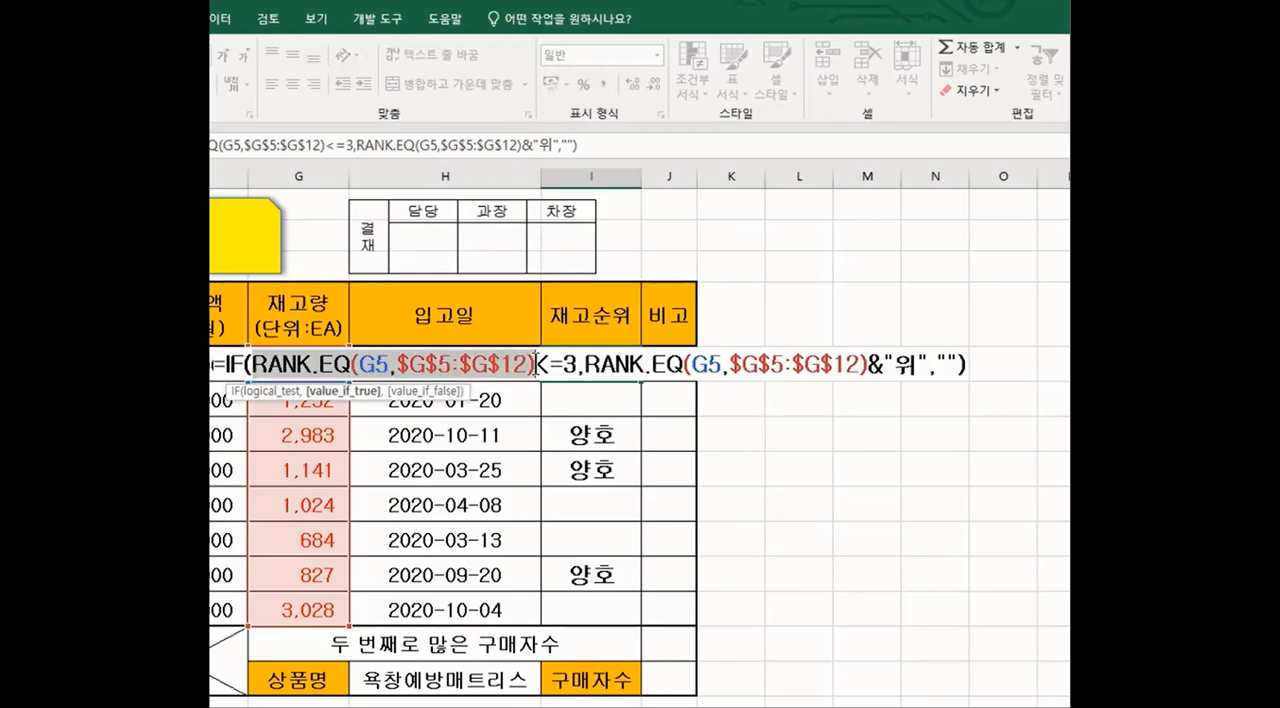
left_click_drag(536, 362, 577, 366)
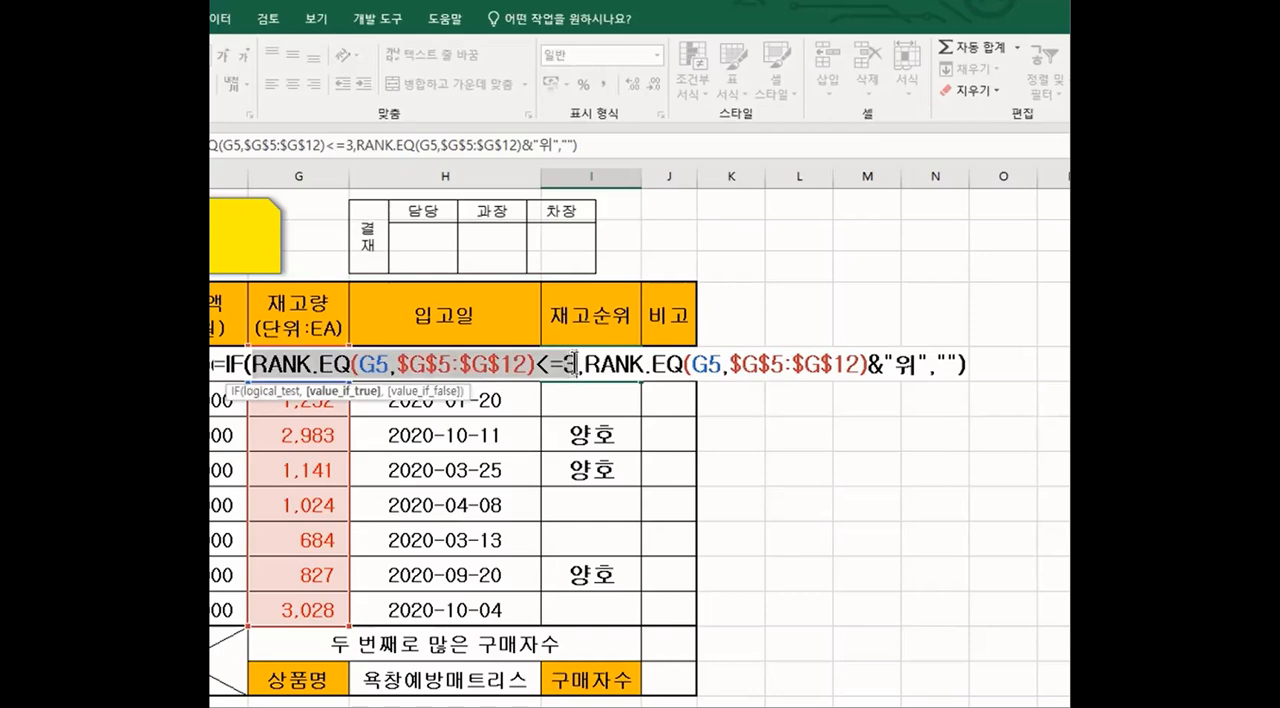
left_click_drag(575, 363, 576, 364)
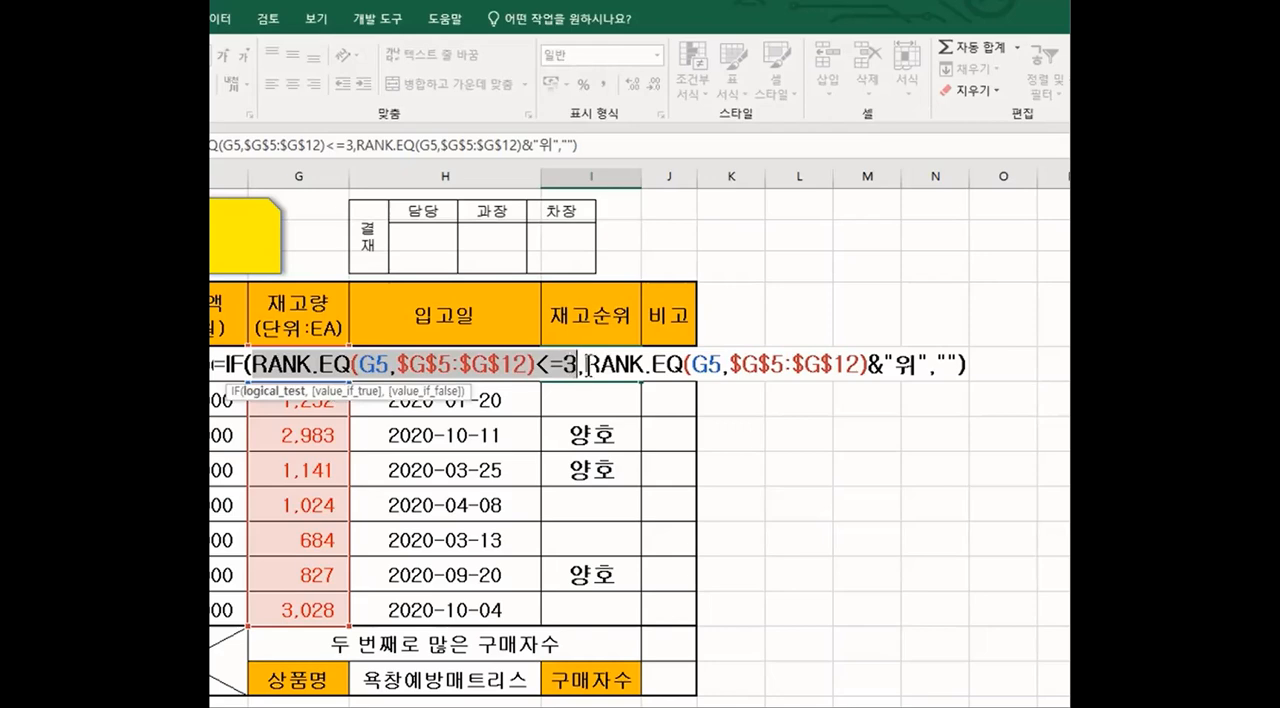
left_click(587, 367)
left_click_drag(587, 367, 930, 368)
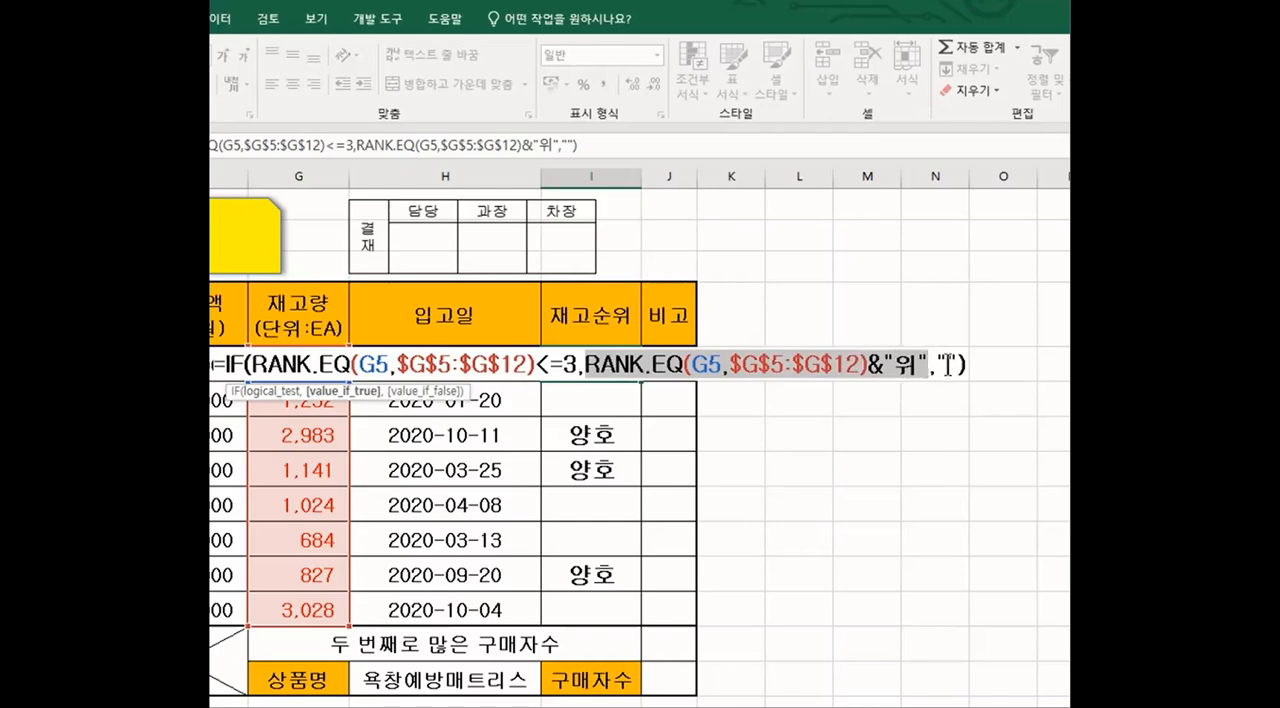
left_click(947, 365)
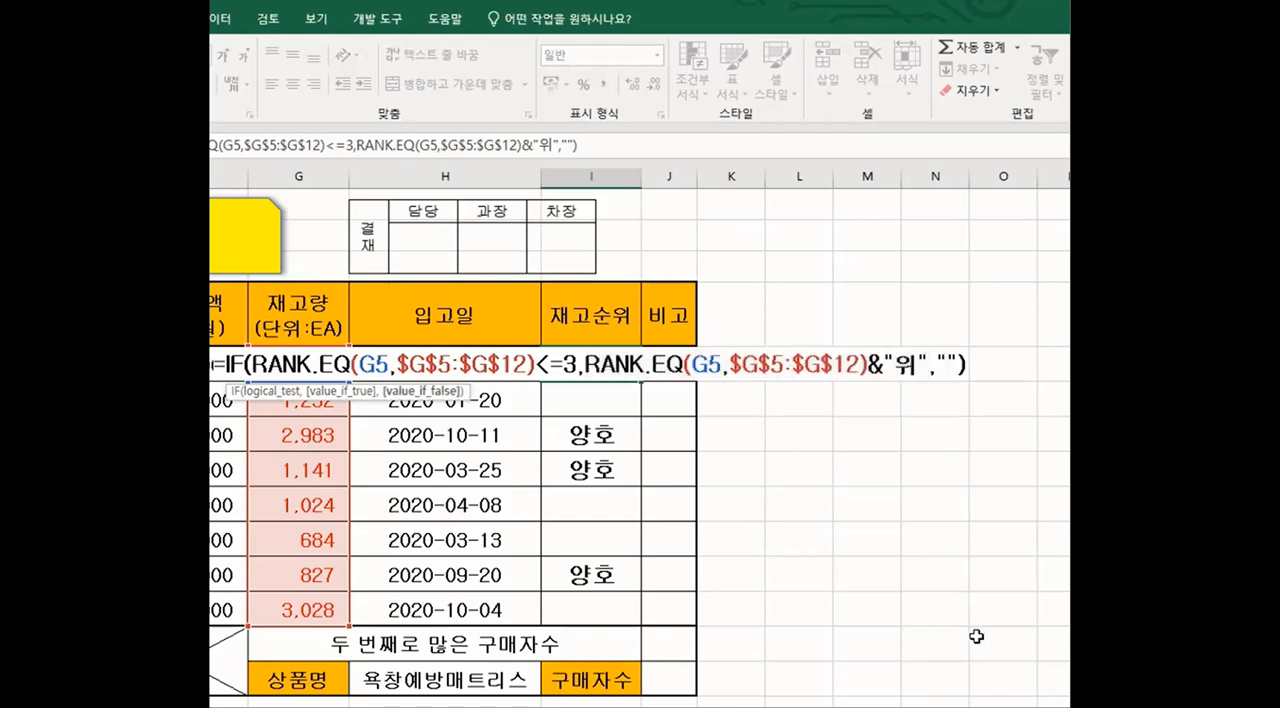
Step: Commit the nested IF and RANK.EQ formula in I5 and fill it down the stock rank column to I12
key("Return")
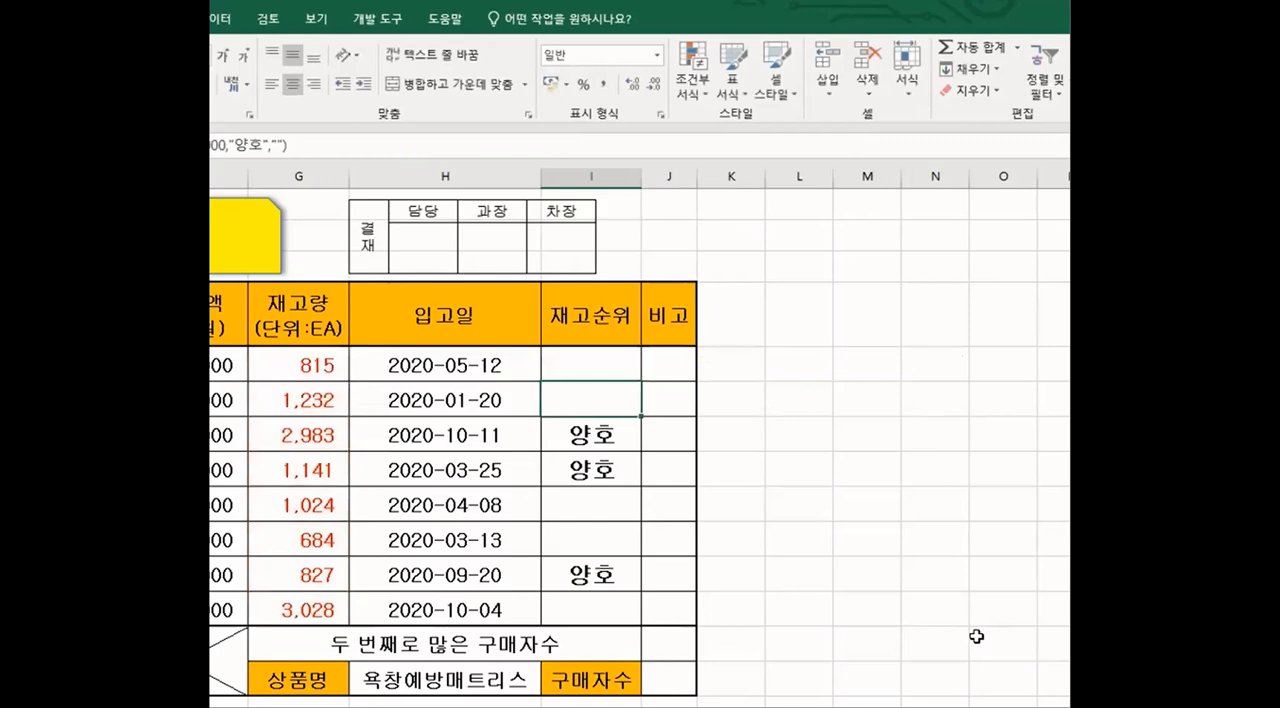
left_click(592, 369)
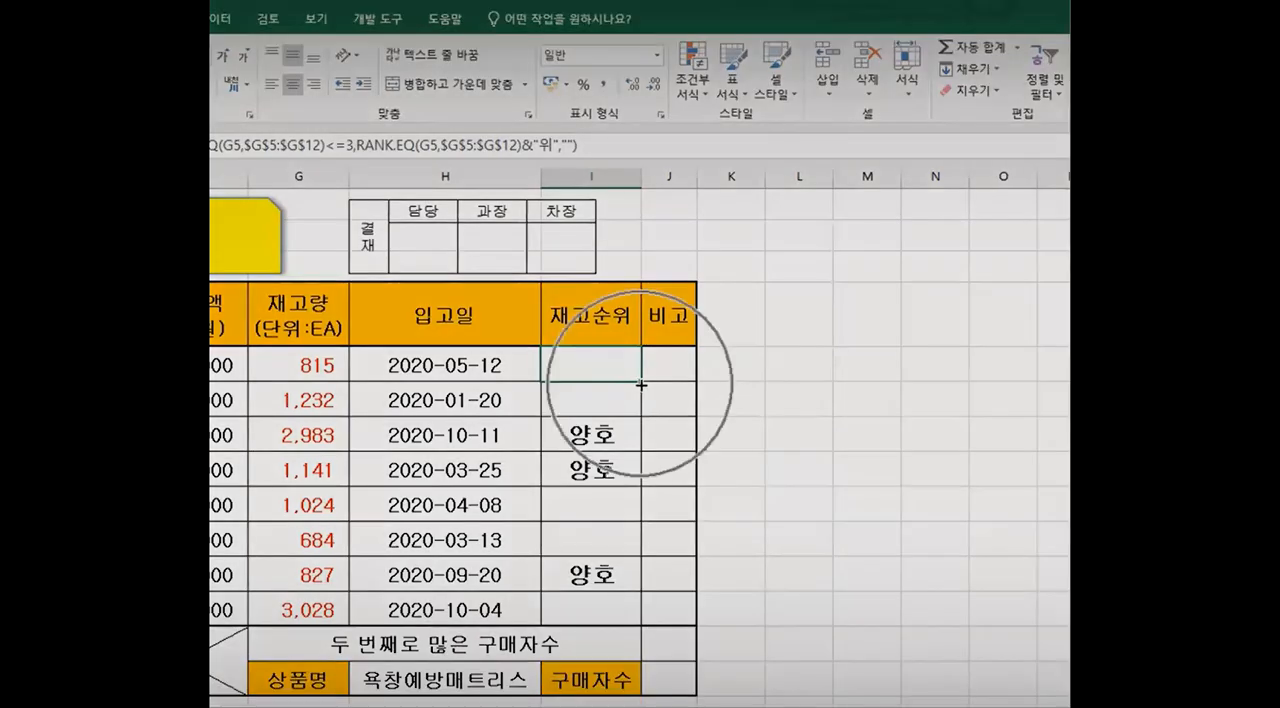
left_click_drag(641, 384, 643, 620)
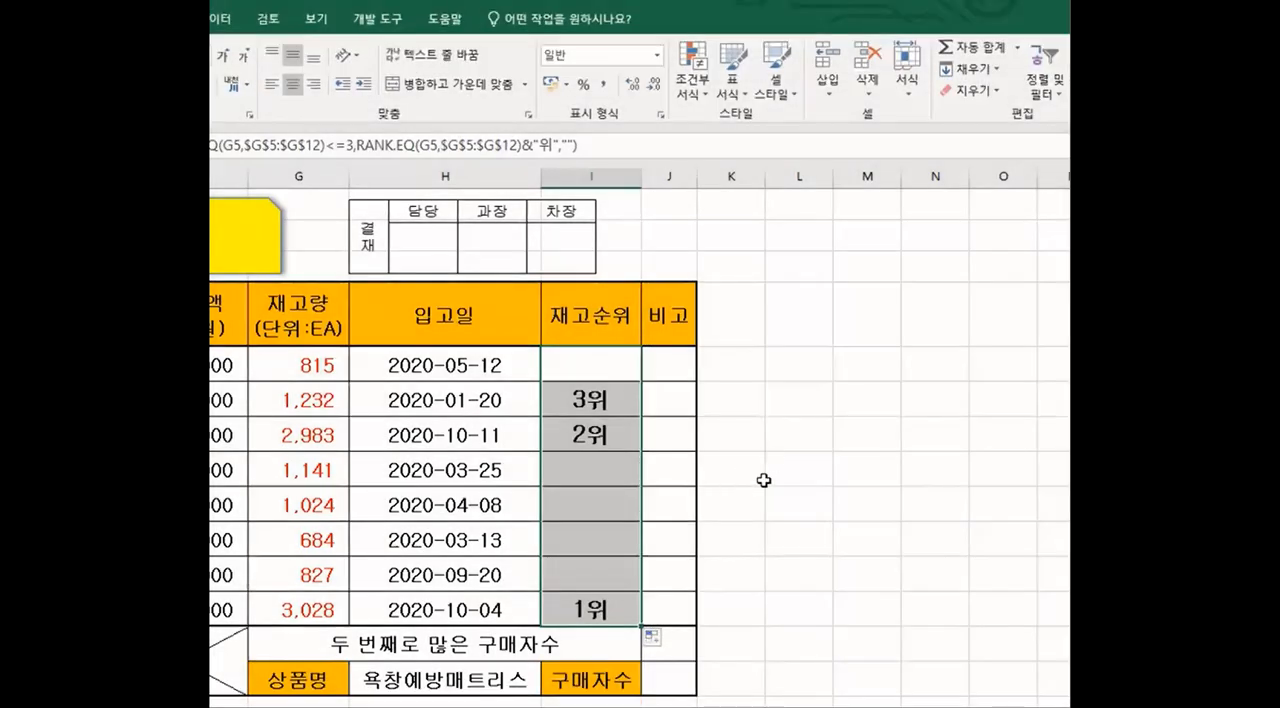
left_click(759, 488)
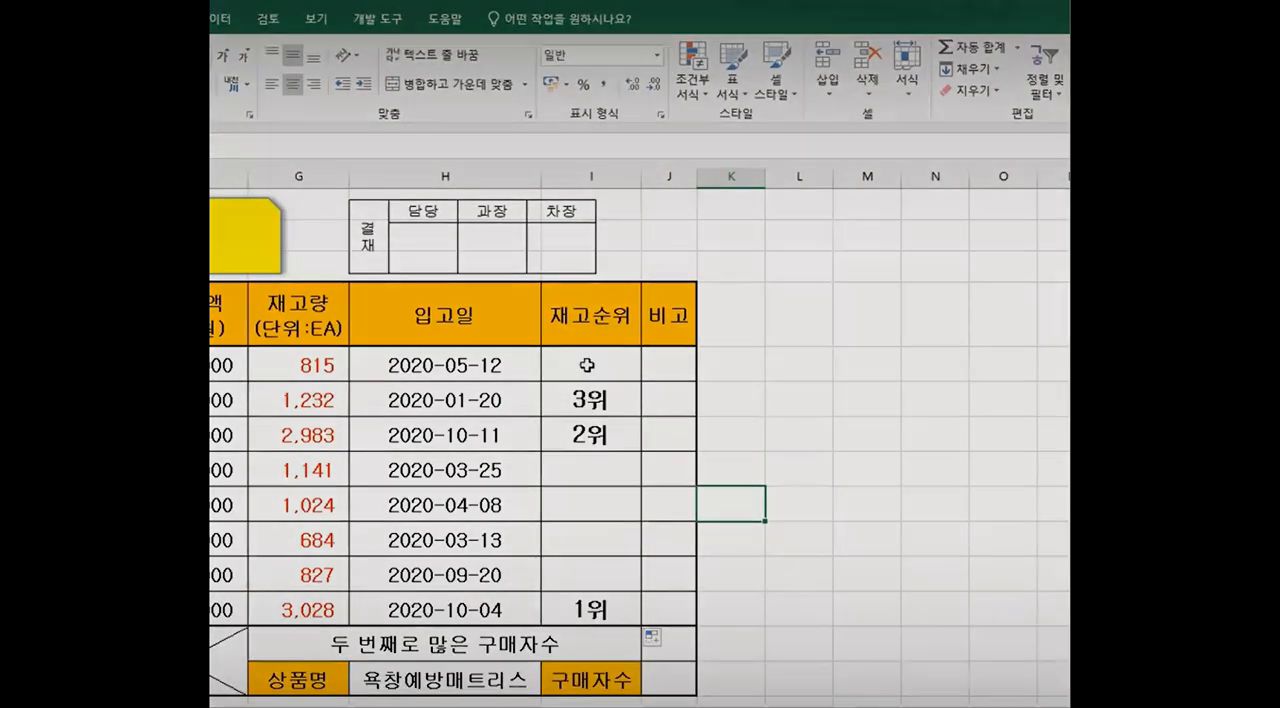
Step: Examine the blank cells in the stock rank column and review the complete nested formula in I5
left_click(618, 462)
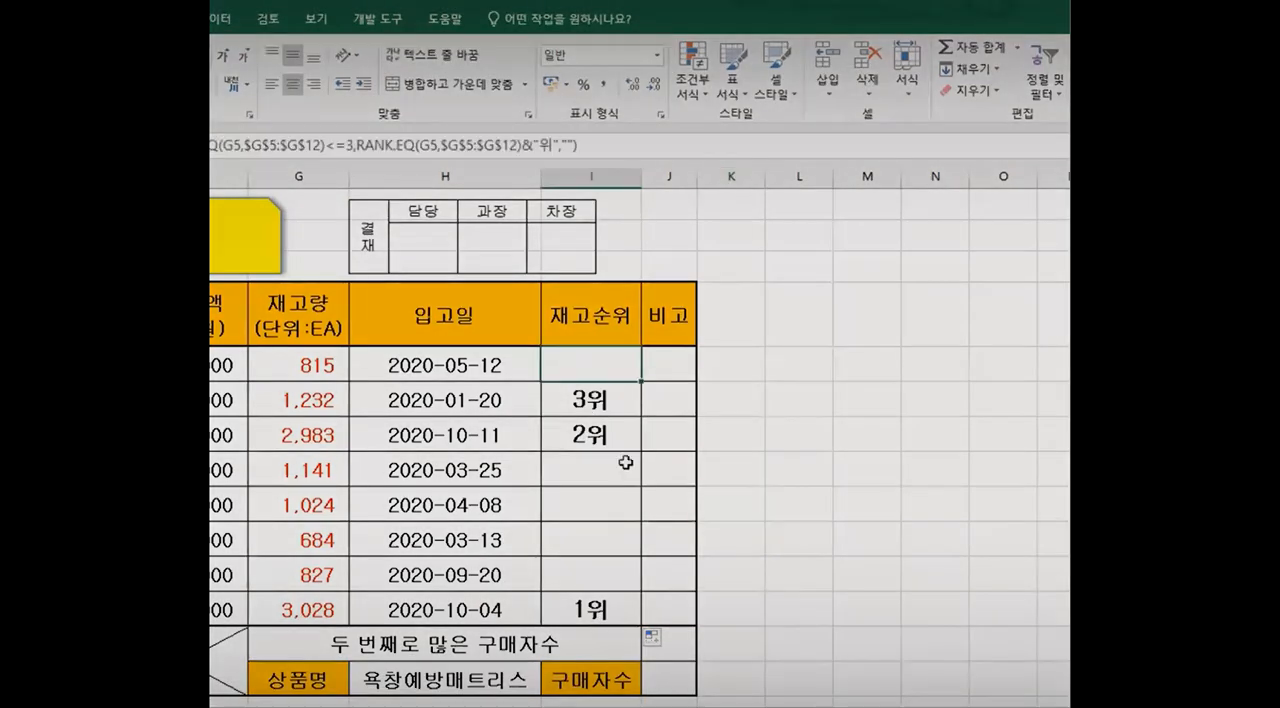
left_click(612, 515)
left_click(613, 540)
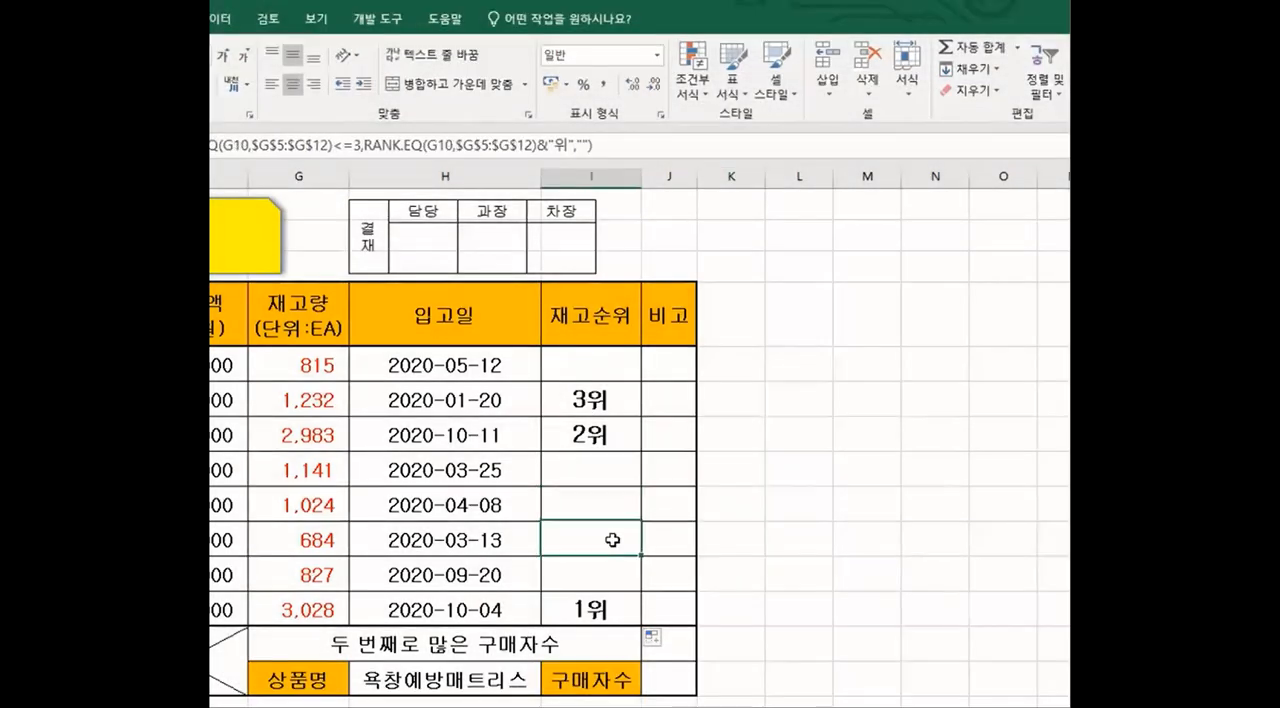
left_click(614, 582)
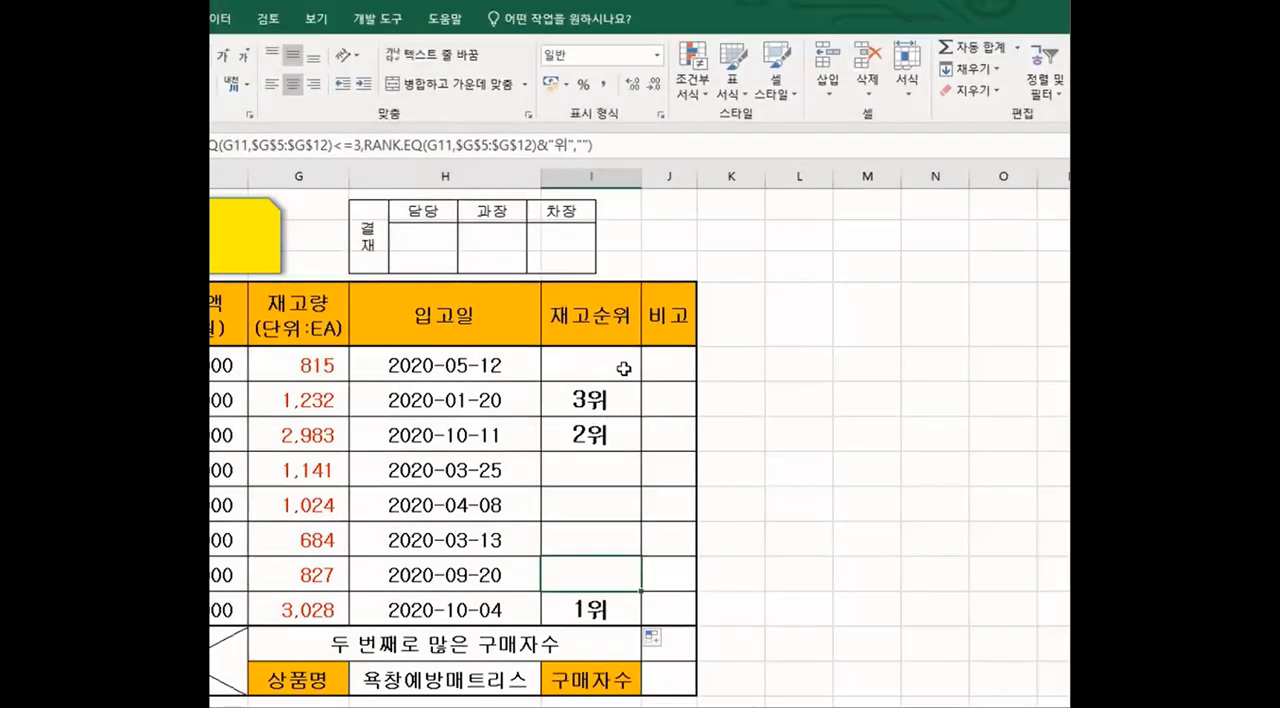
left_click(623, 368)
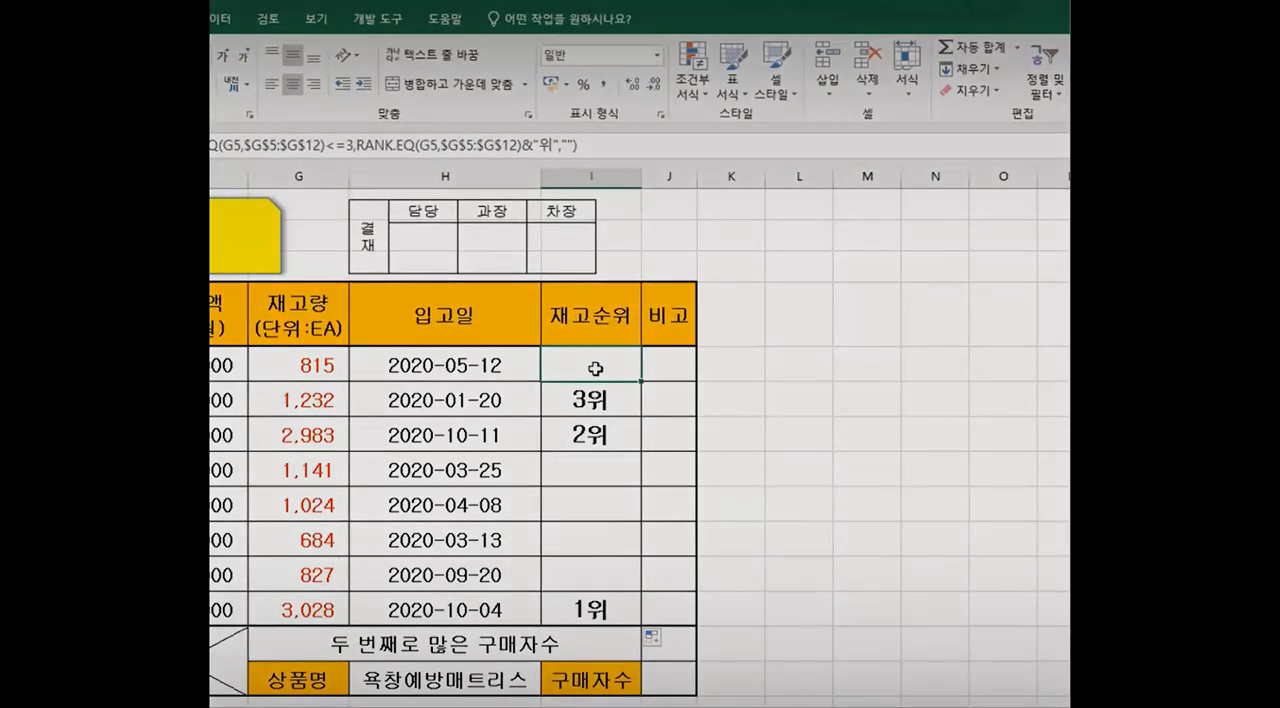
double_click(595, 369)
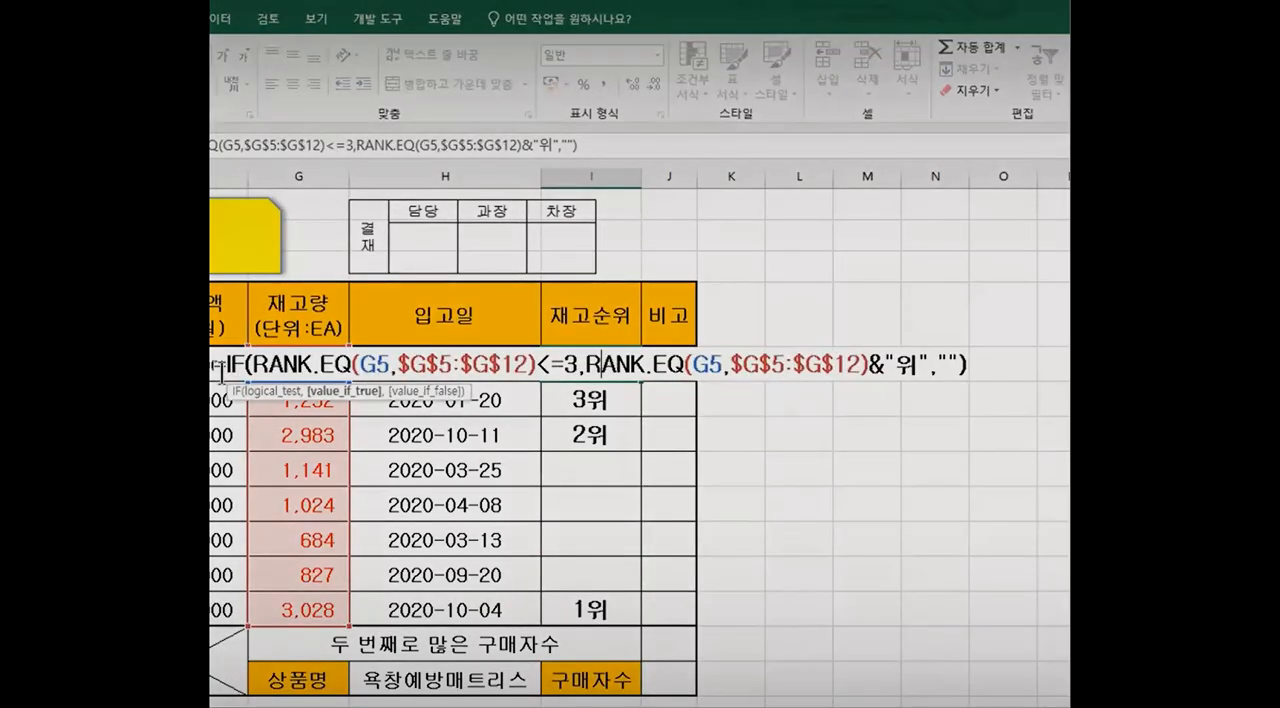
left_click(600, 366)
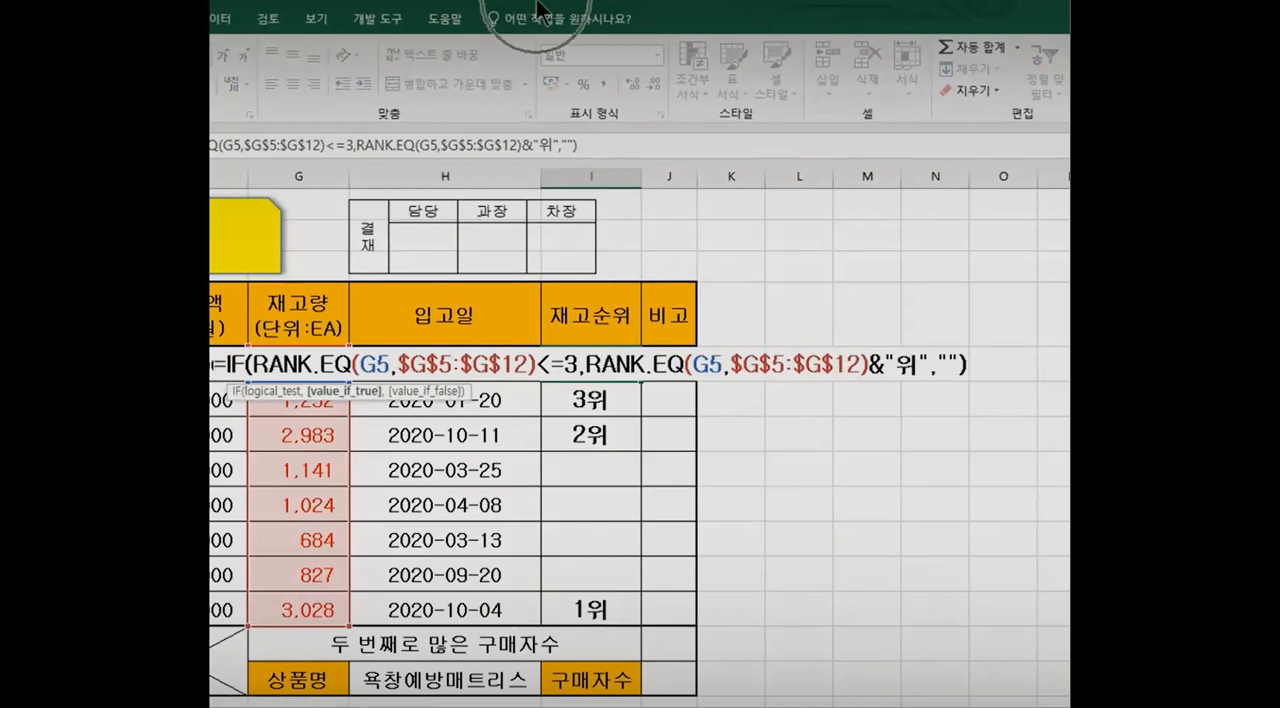
left_click_drag(213, 366, 963, 364)
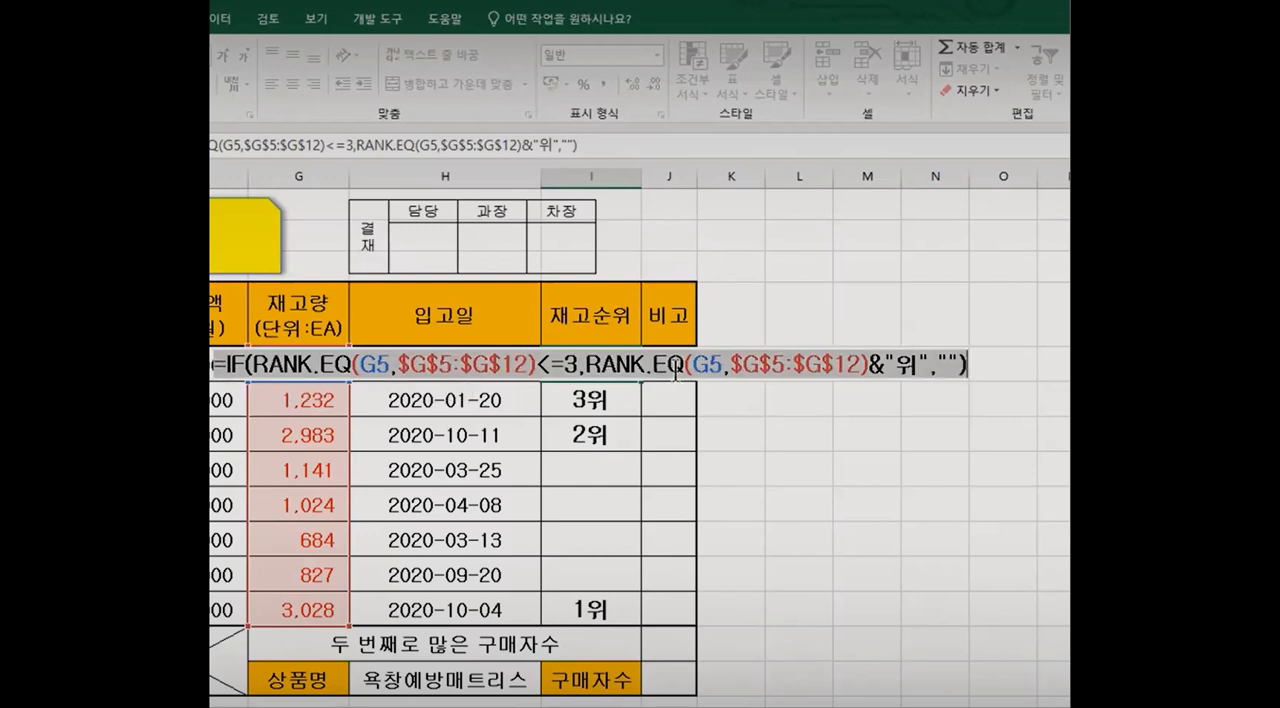
left_click(676, 372)
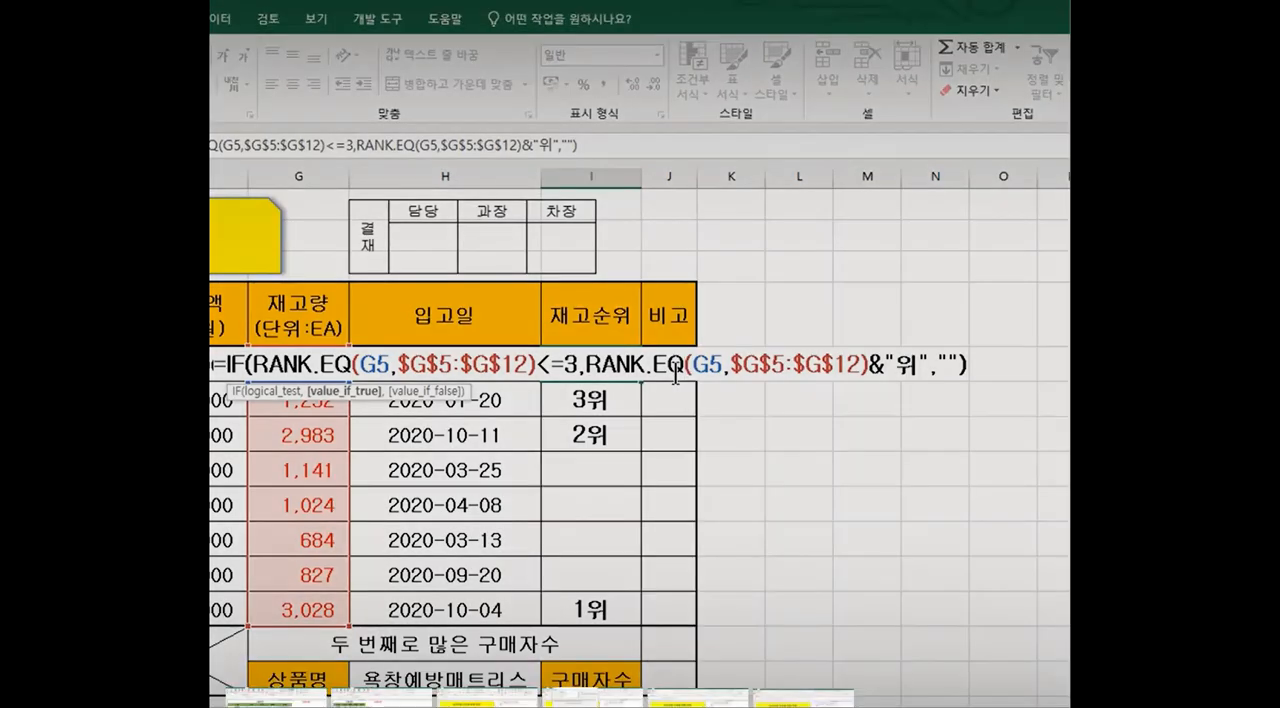
key("Return")
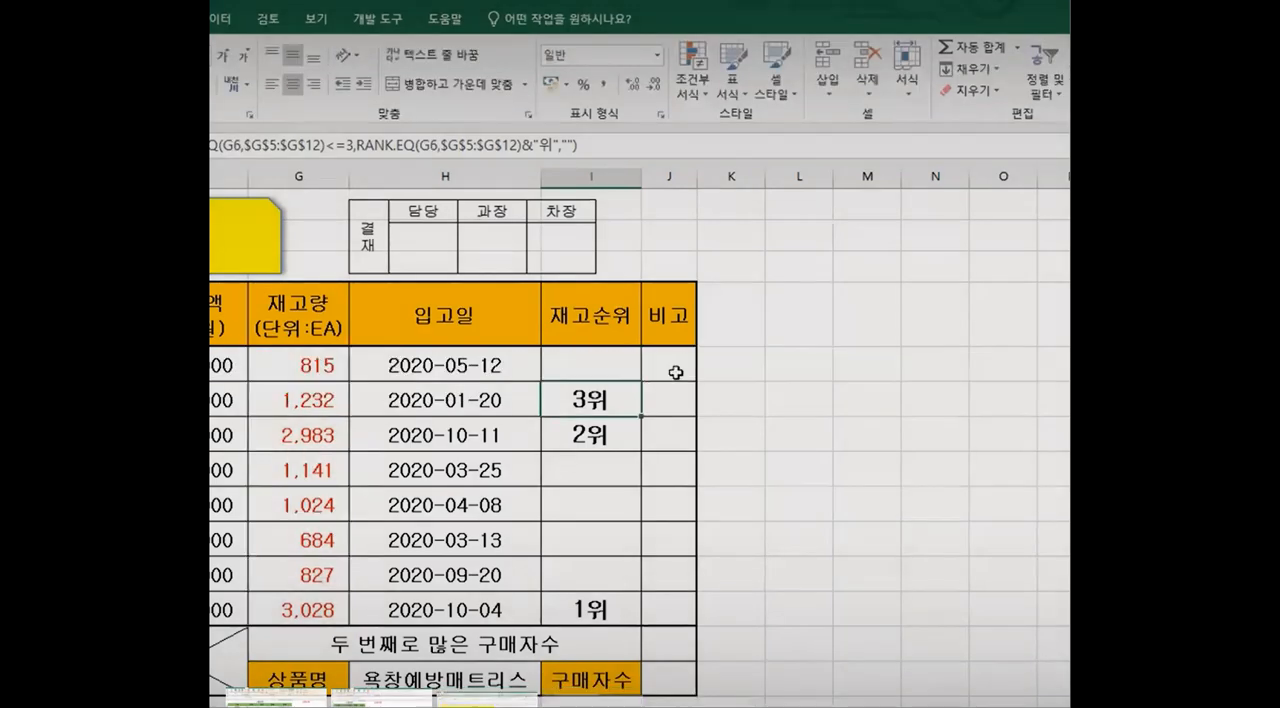